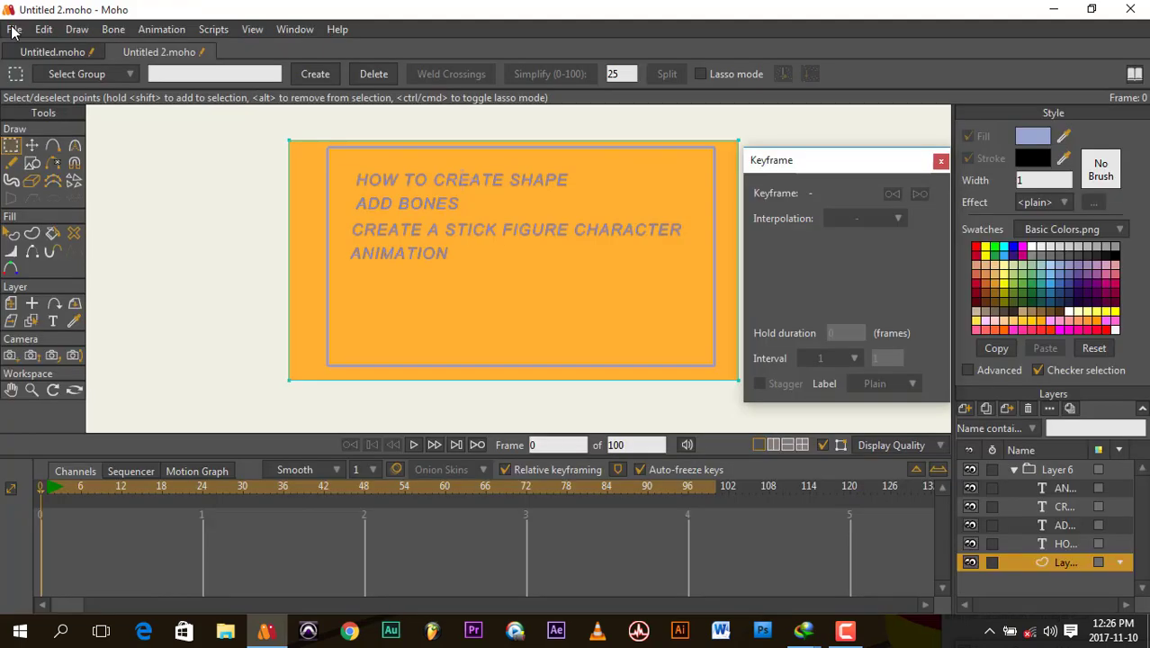
Create a new document and move the Keyframe window off the canvas.
left_click(12, 31)
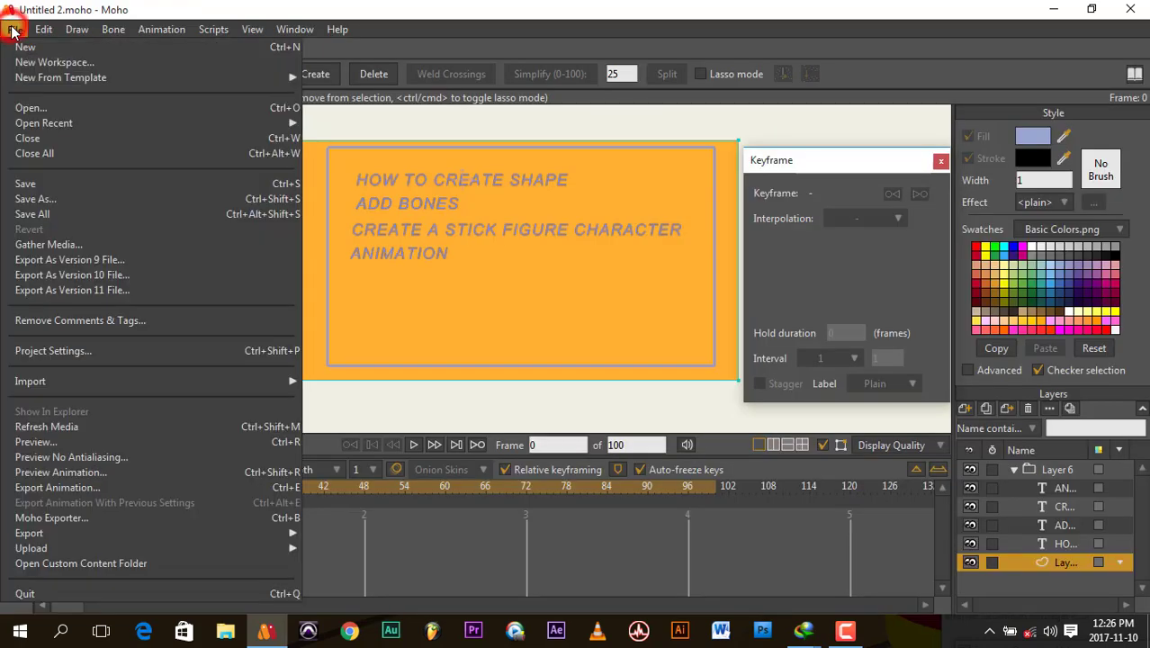
left_click(27, 43)
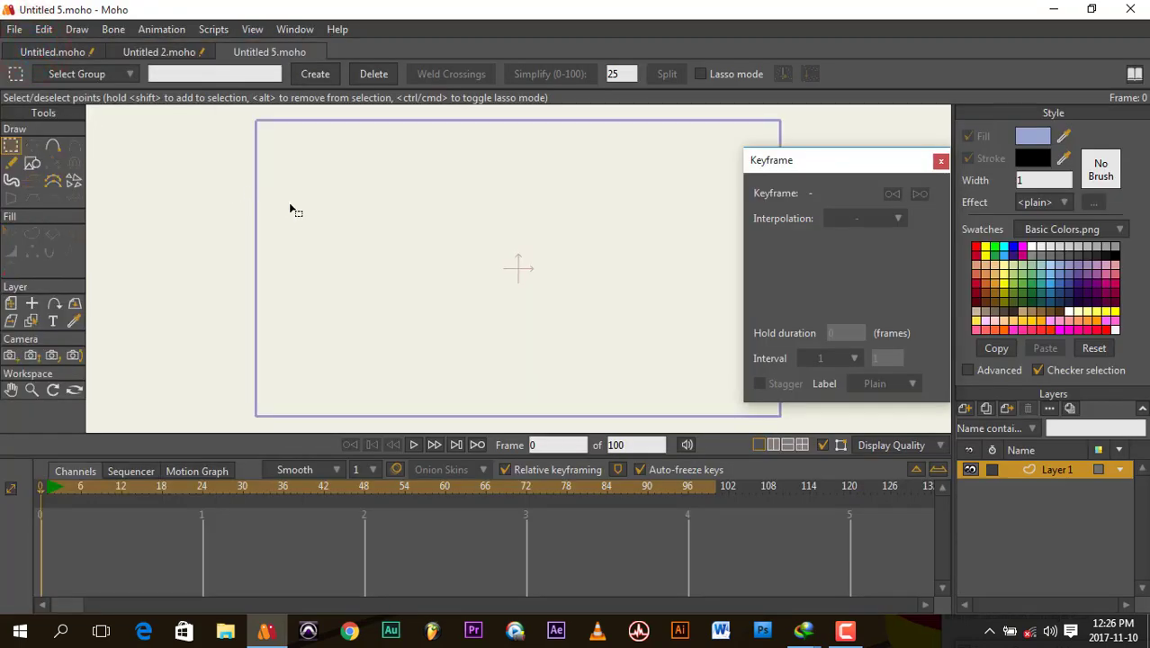
left_click_drag(777, 165, 984, 310)
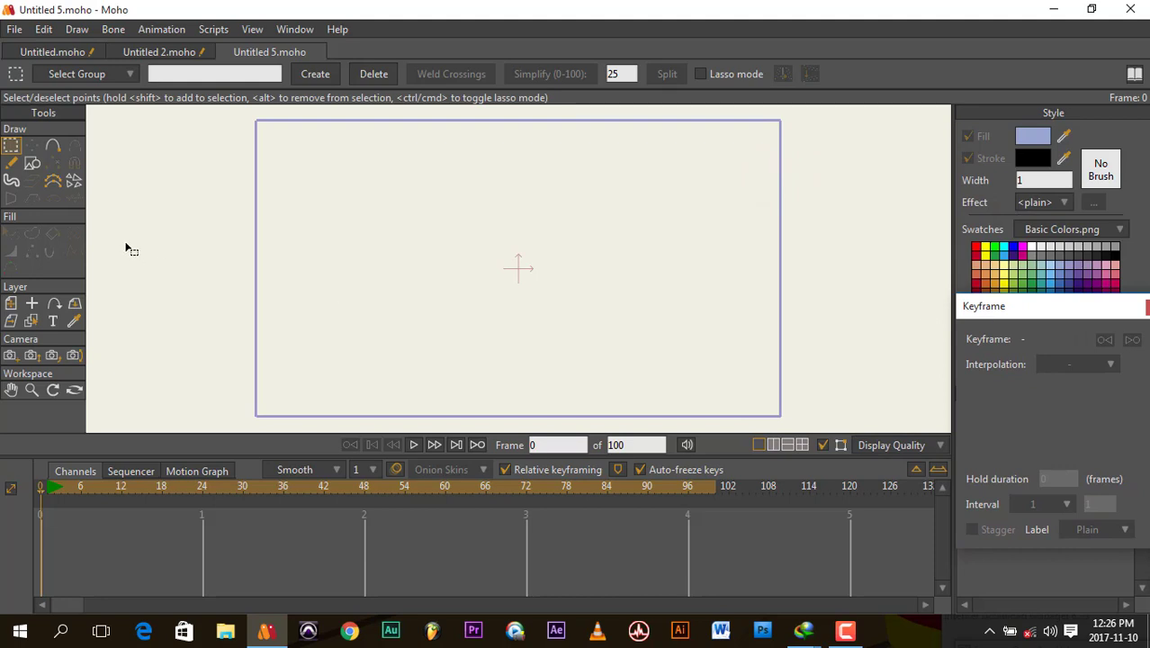
Draw a filled circle in the upper middle of the canvas, slightly left of the centre mark, and shift the Keyframe window further aside.
left_click(31, 163)
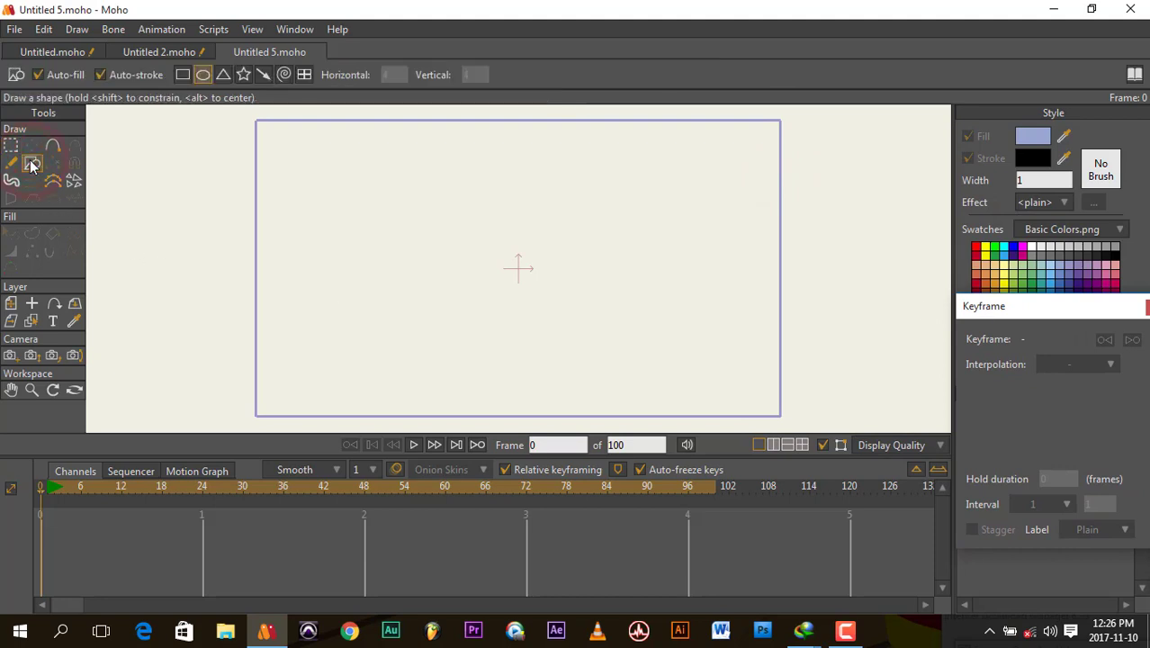
left_click(202, 75)
left_click_drag(424, 150, 549, 276)
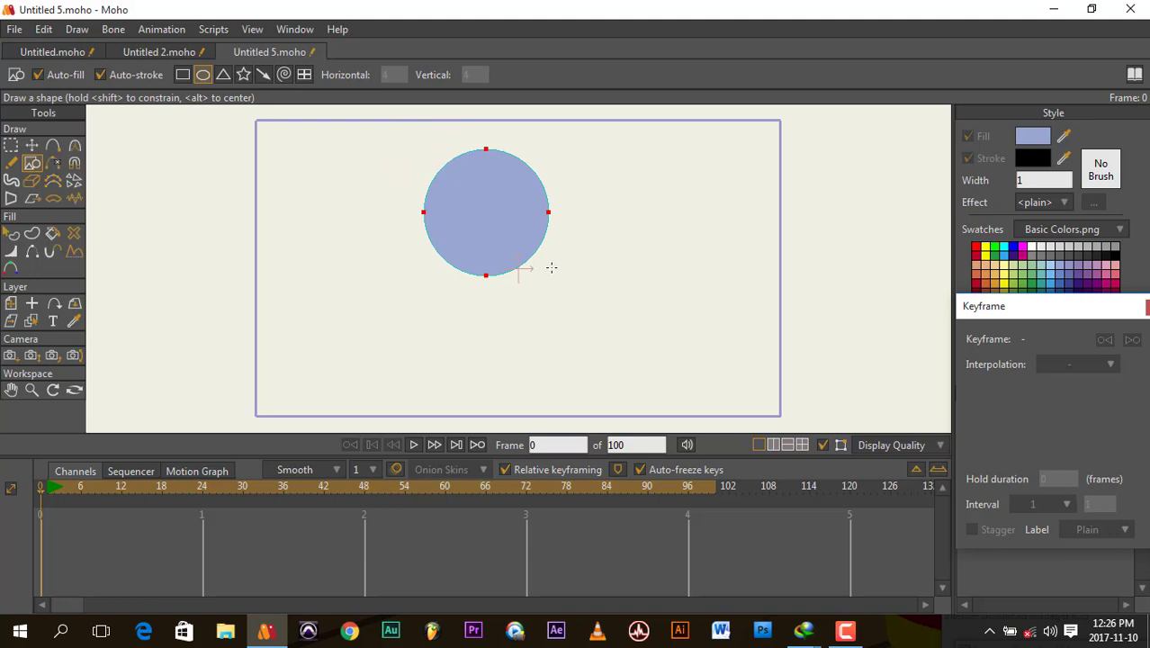
left_click_drag(1027, 306, 1044, 335)
Add a keyframe for the circle at frame 1.
left_click(47, 489)
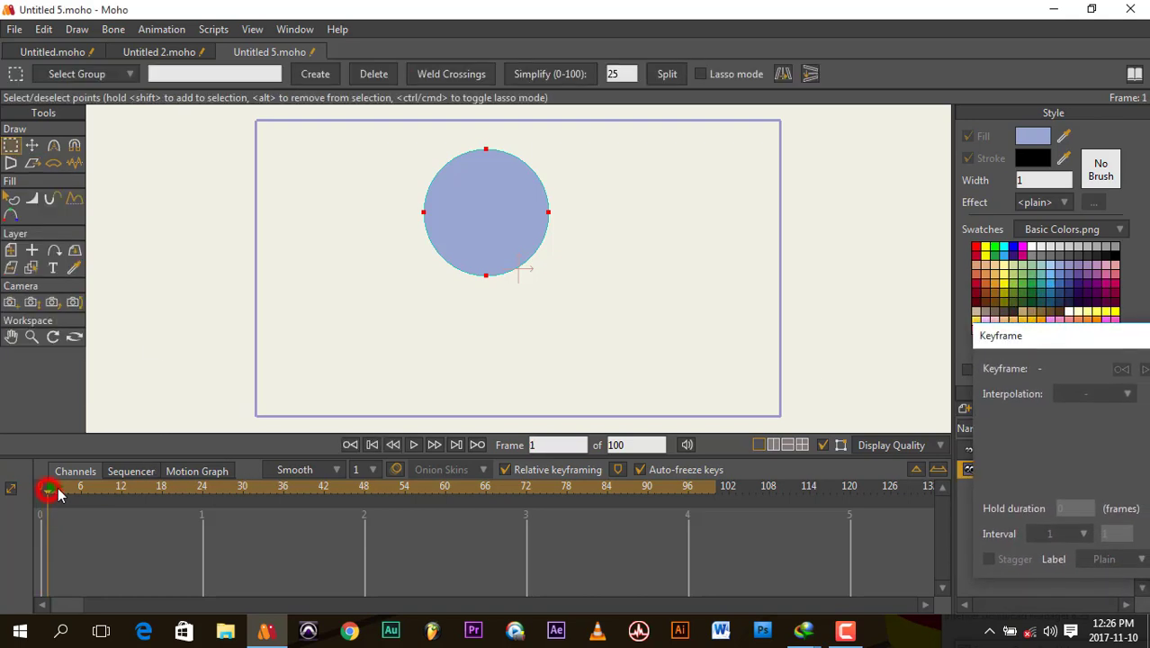
left_click(155, 29)
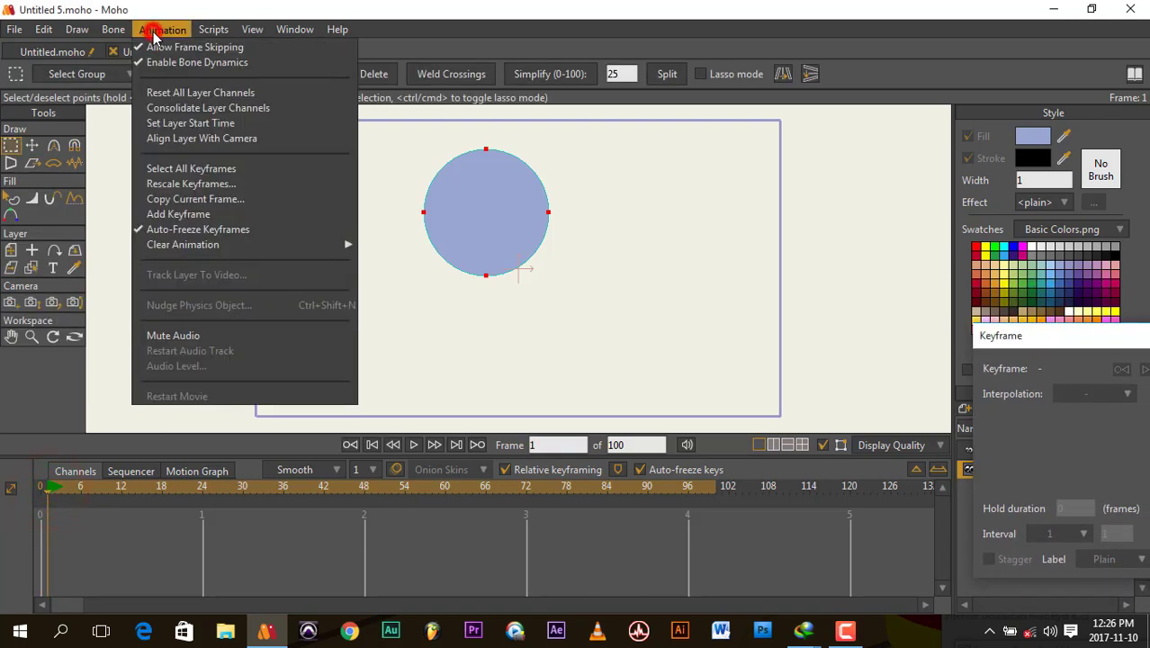
left_click(186, 216)
At frame 24, move the circle to the right side of the canvas at about X 1.26, Y 0.32, and return to frame 1.
left_click(203, 486)
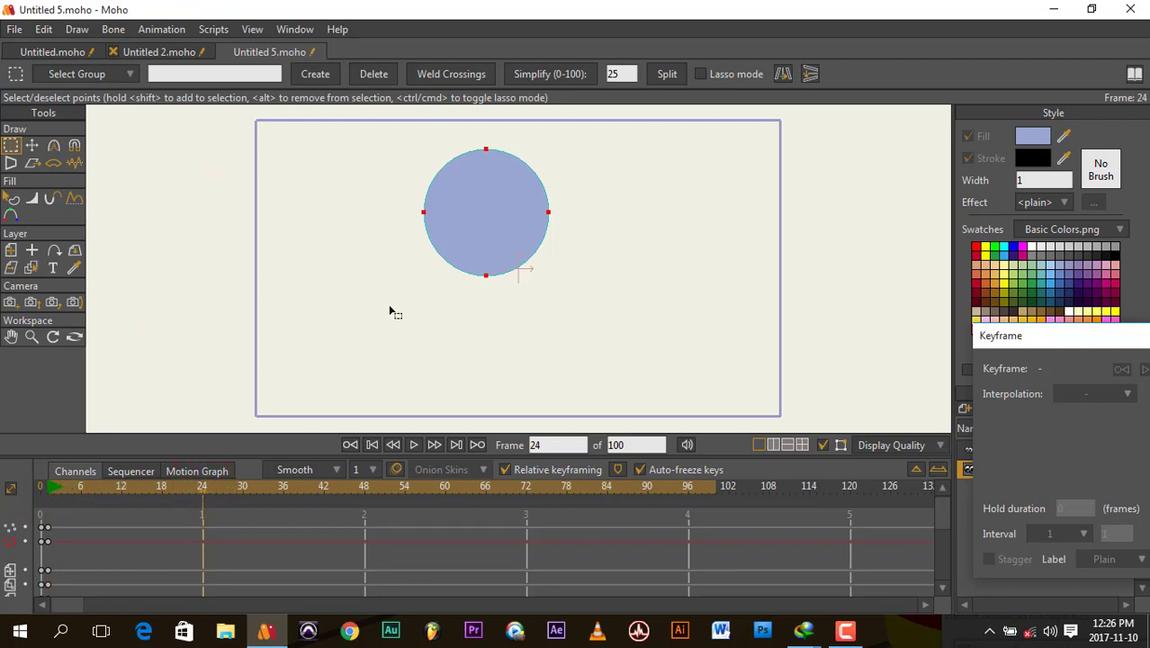
left_click(32, 144)
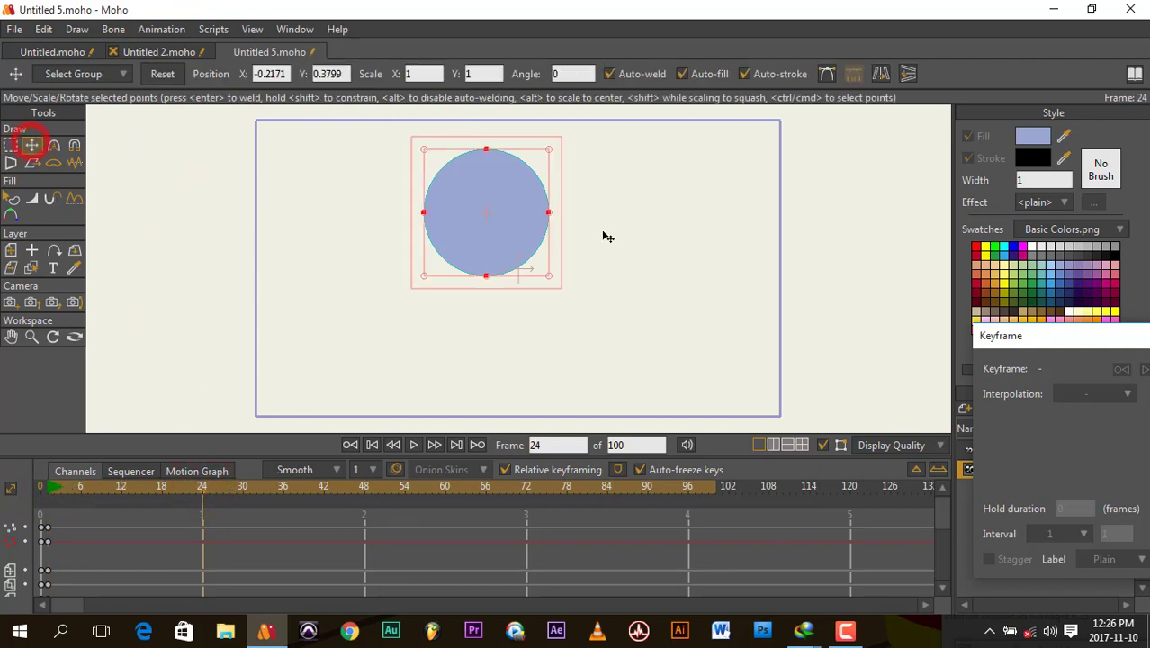
left_click_drag(486, 217, 704, 226)
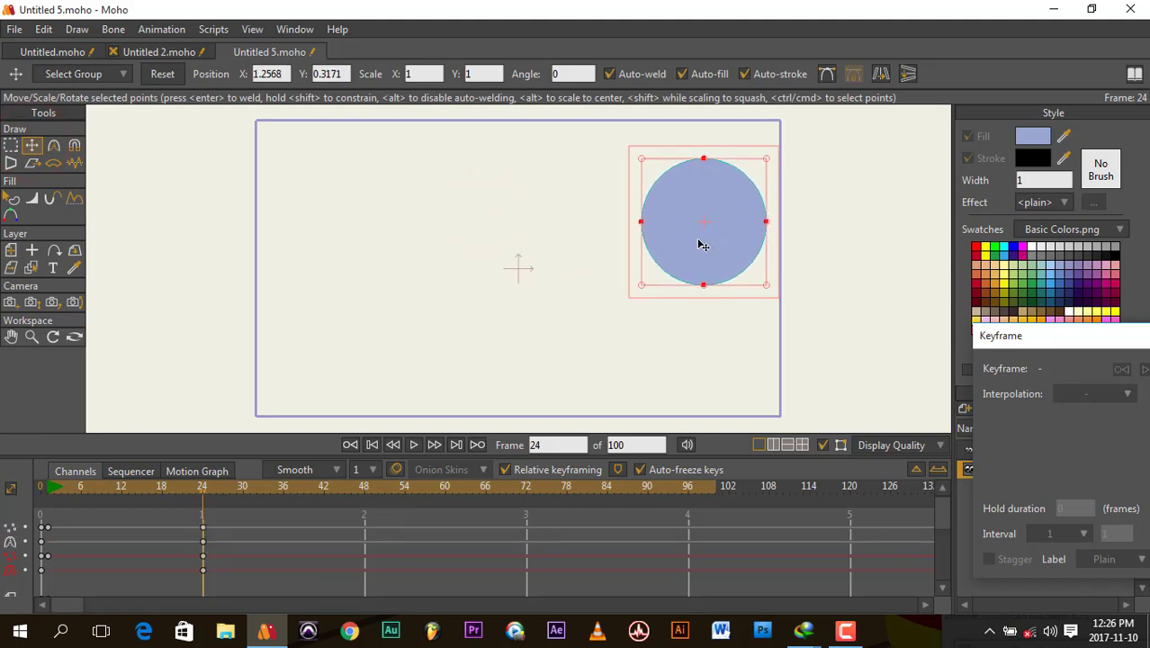
mouse_move(49, 487)
left_mouse_down()
mouse_move(108, 488)
mouse_move(190, 521)
mouse_move(41, 495)
mouse_move(180, 522)
mouse_move(162, 522)
mouse_move(198, 536)
mouse_move(53, 504)
mouse_move(200, 538)
mouse_move(46, 504)
left_mouse_up()
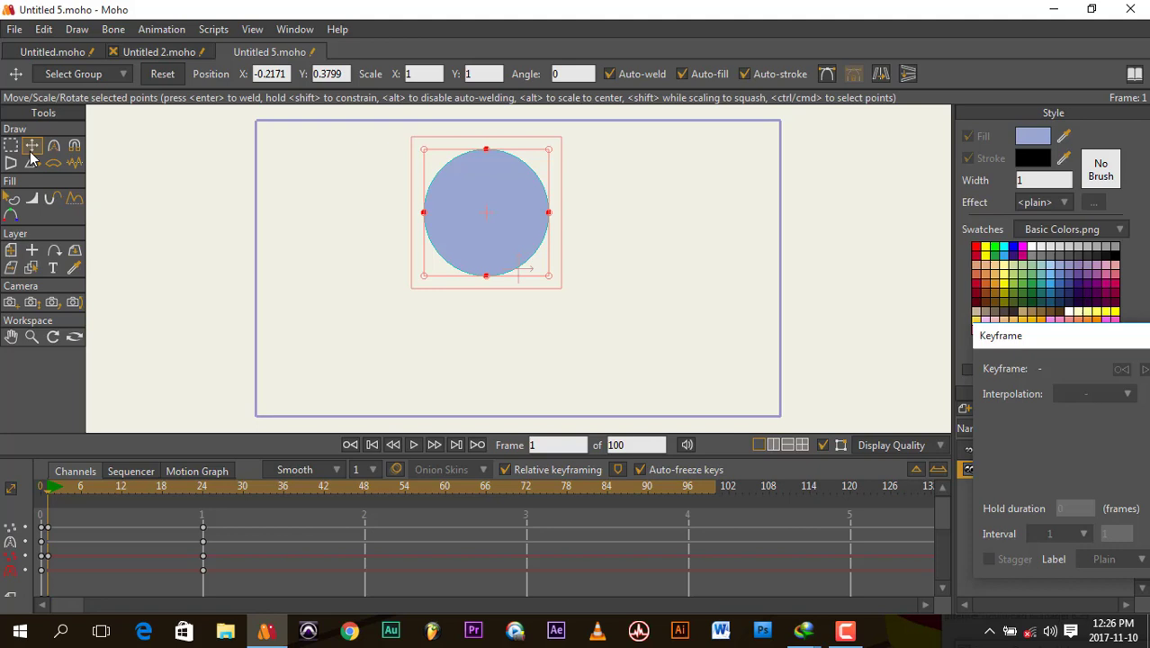
Uncover the layer list by moving the Keyframe window, and add a new bone layer at frame 0.
left_click_drag(1026, 334, 803, 141)
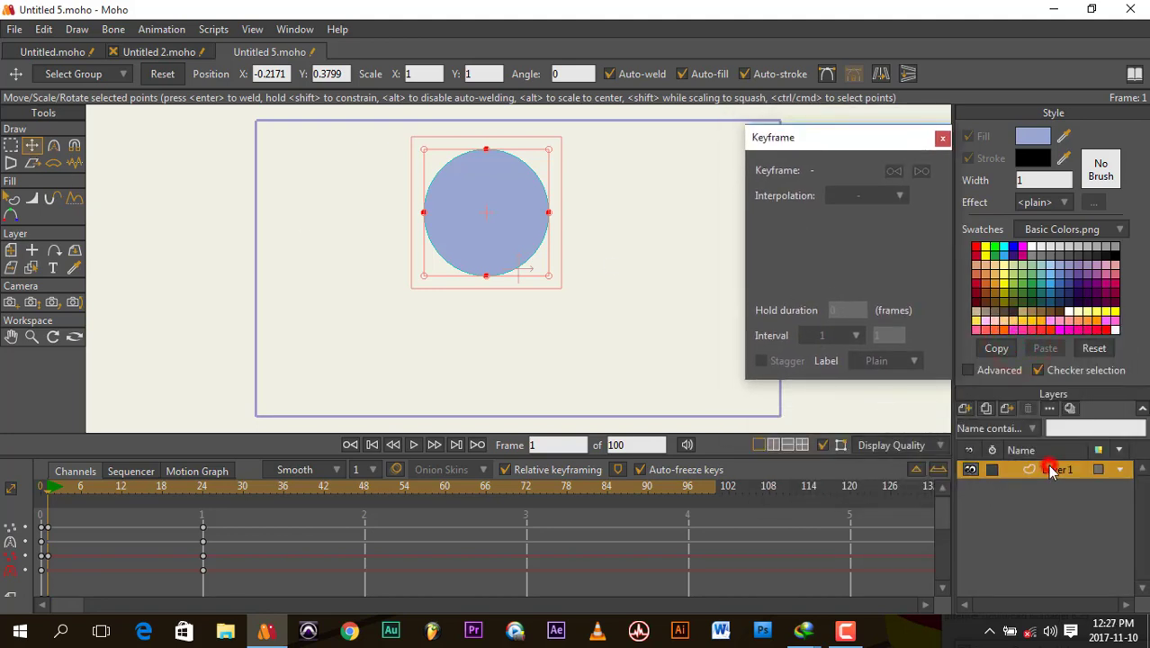
left_click(966, 409)
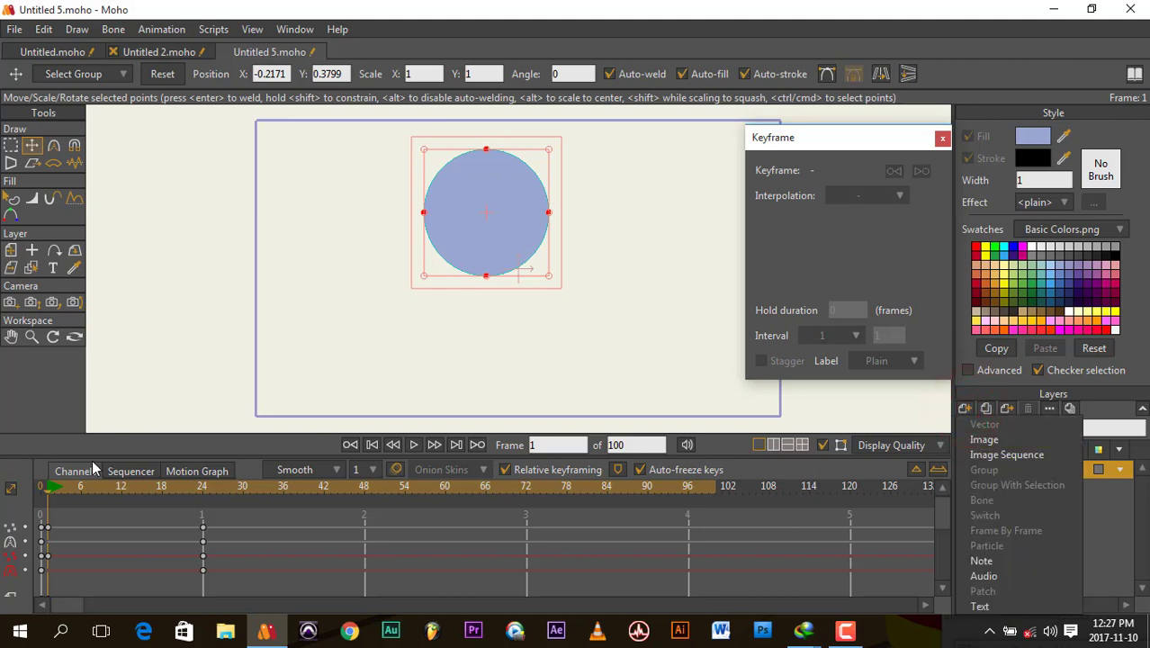
left_click(41, 491)
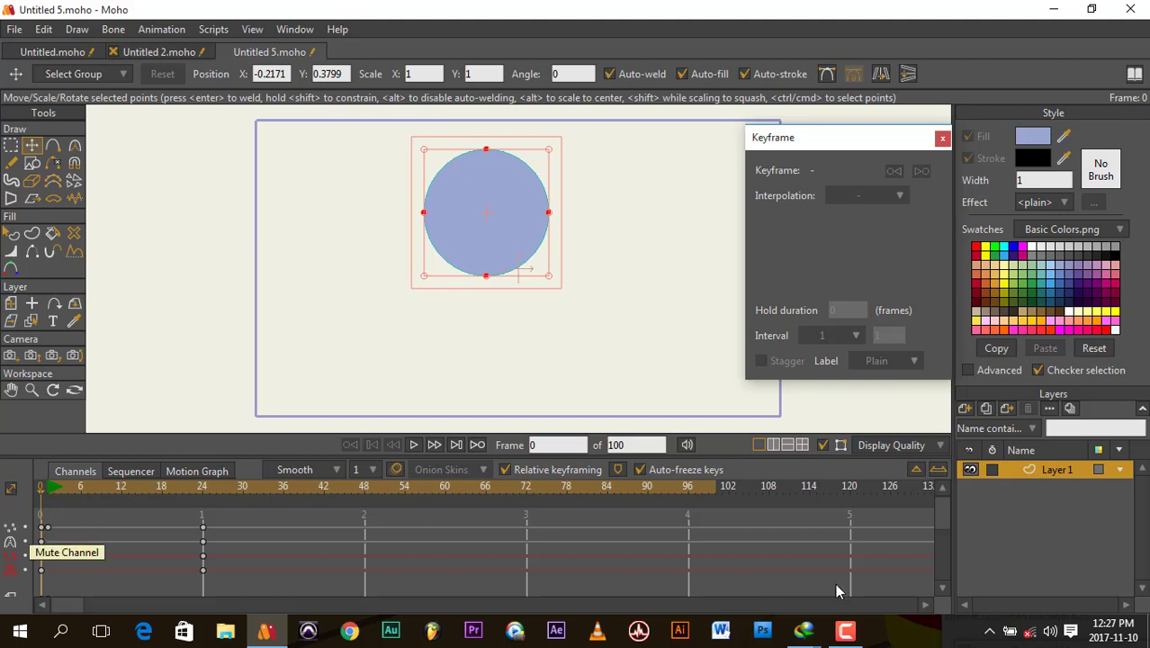
left_click(965, 410)
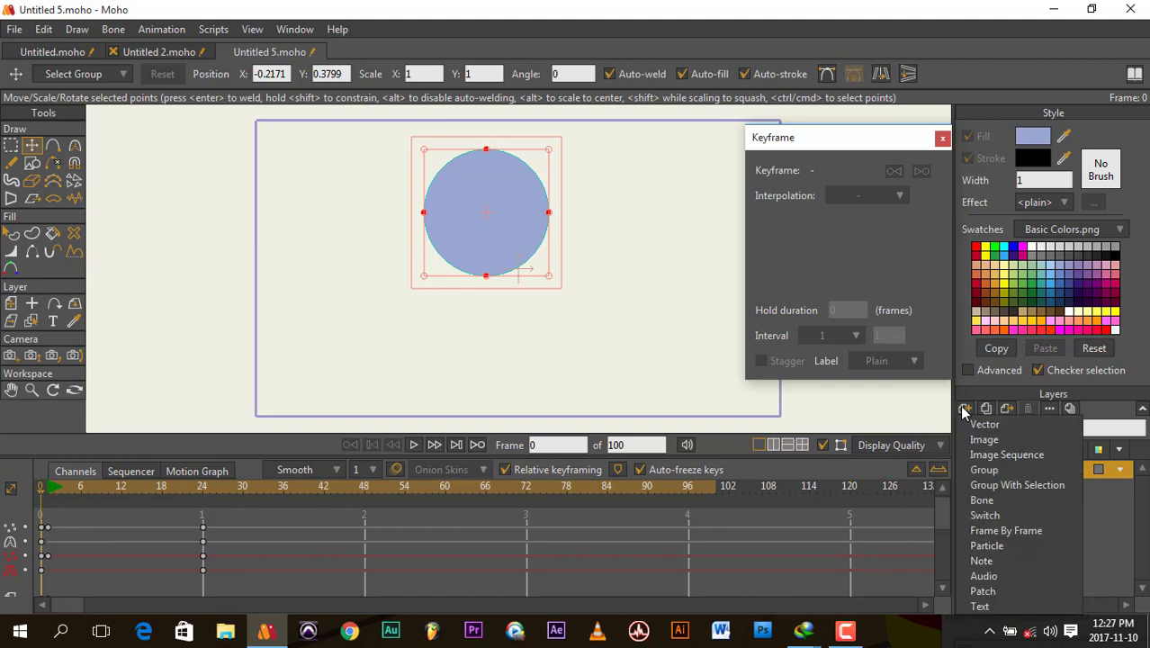
left_click(993, 500)
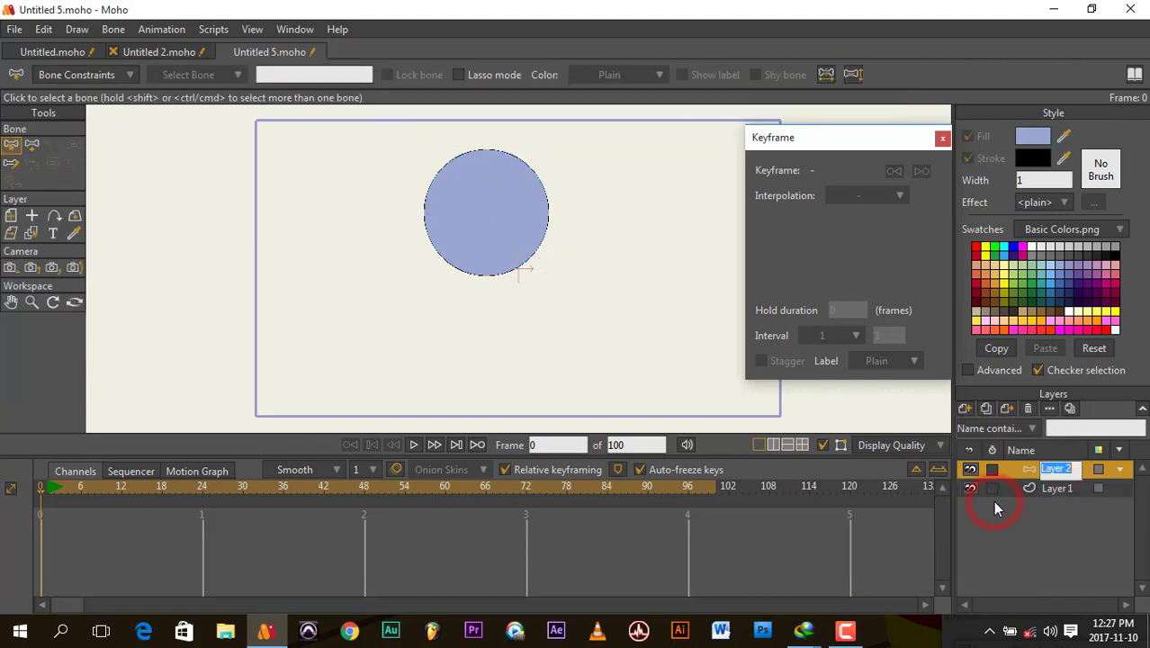
Nest the circle's Layer 1 inside the bone layer and select the bone layer.
left_click(1048, 490)
left_click_drag(1049, 488, 1051, 472)
left_click(1034, 470)
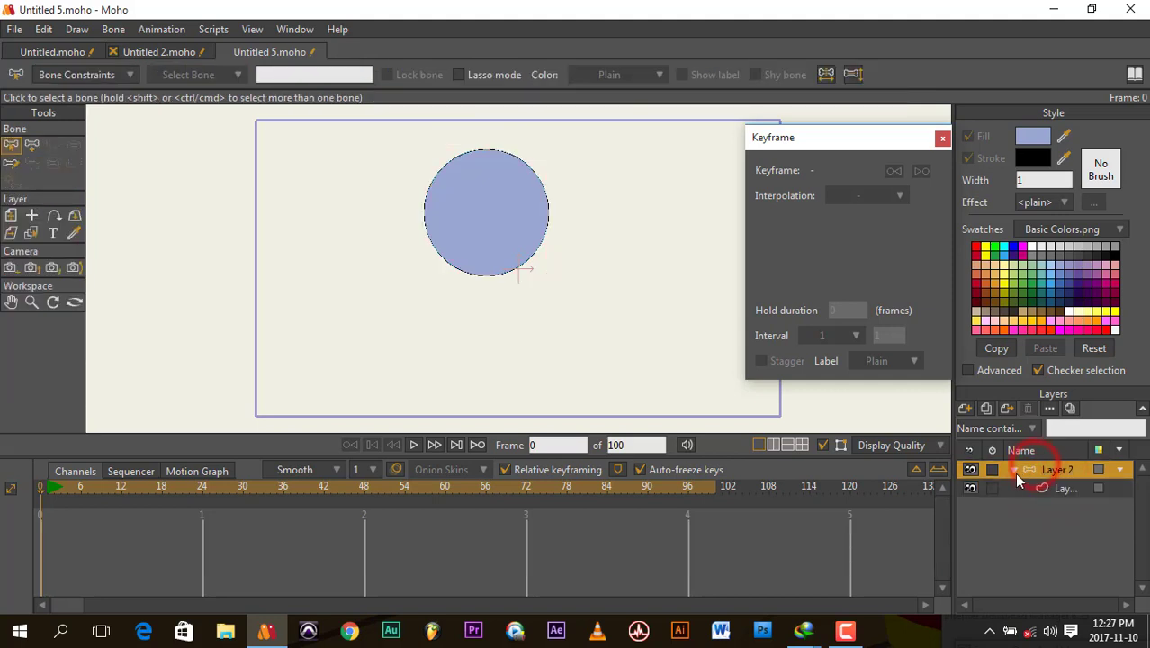
Examine the tools offered for the bone layer and for the nested circle layer, ending on the collapsed bone layer.
left_click(1014, 470)
left_click(1044, 469)
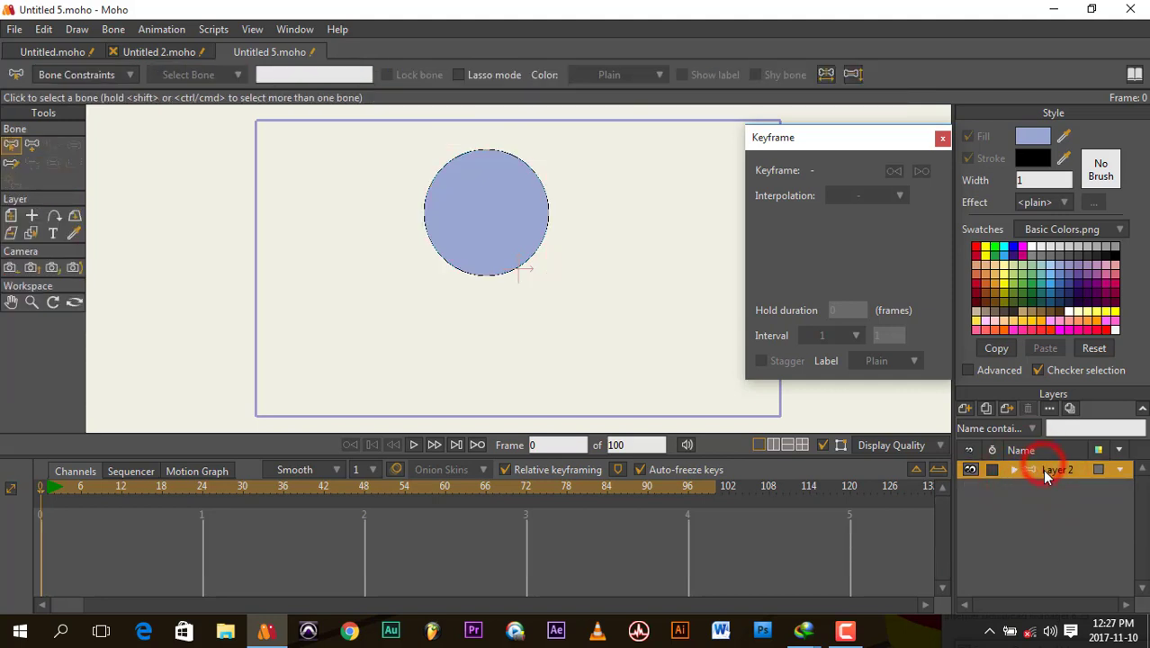
left_click(1032, 472)
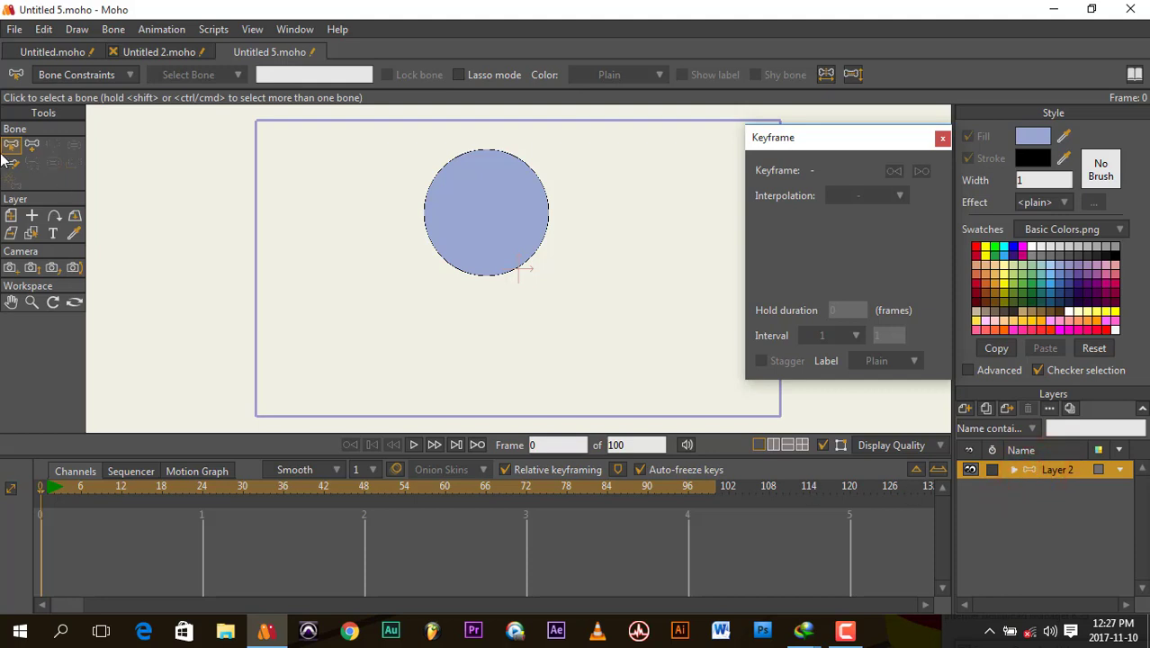
left_click(1015, 471)
left_click(1044, 488)
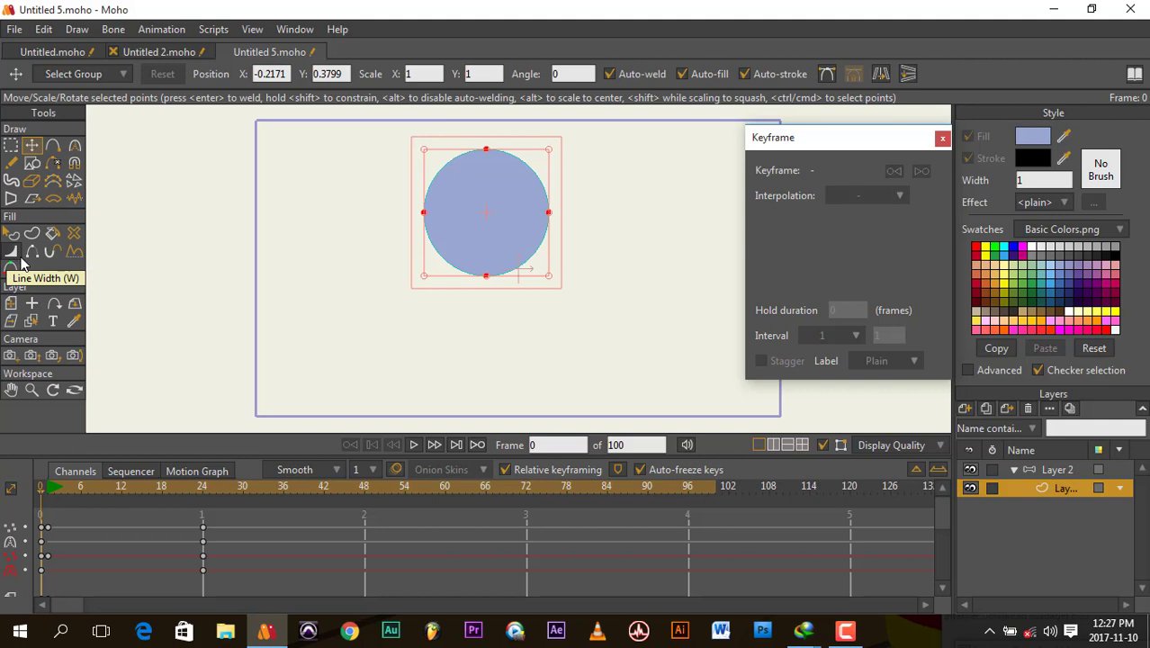
left_click(1054, 471)
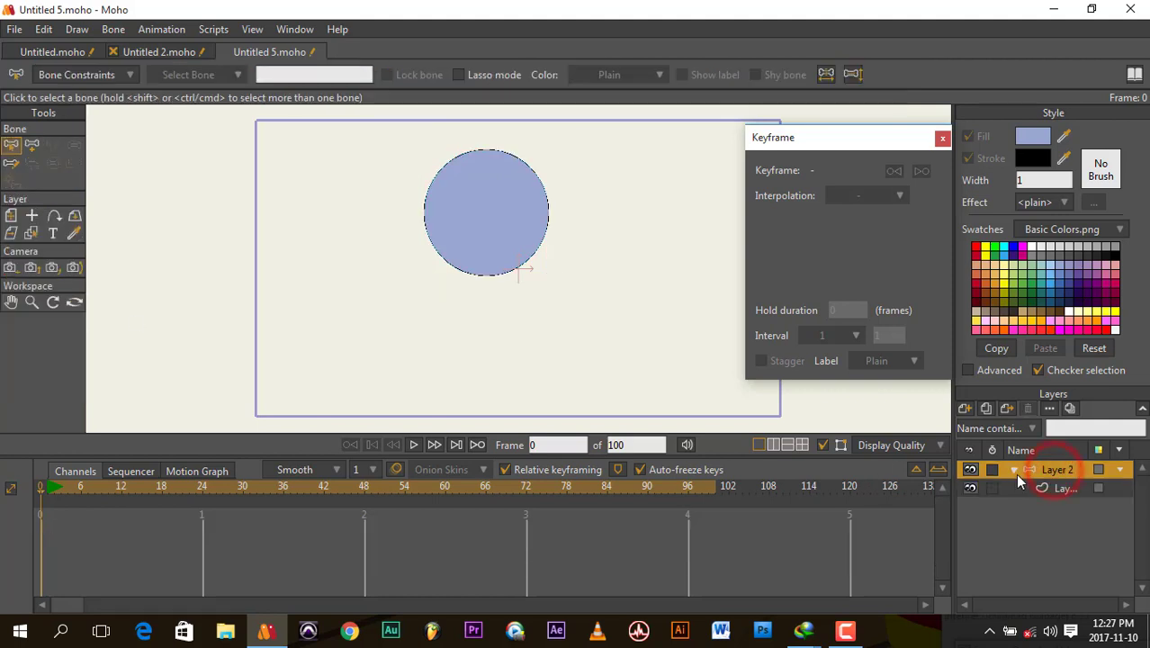
left_click(1014, 470)
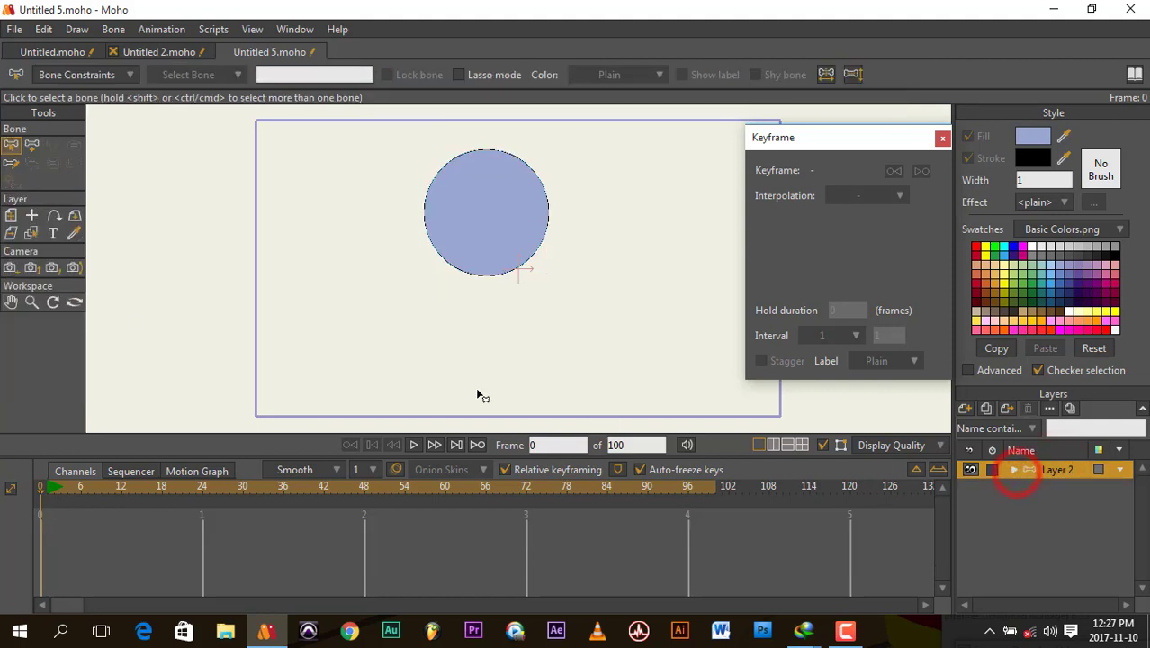
Add a short horizontal bone below the circle and a vertical child bone running up through the circle.
left_click(32, 146)
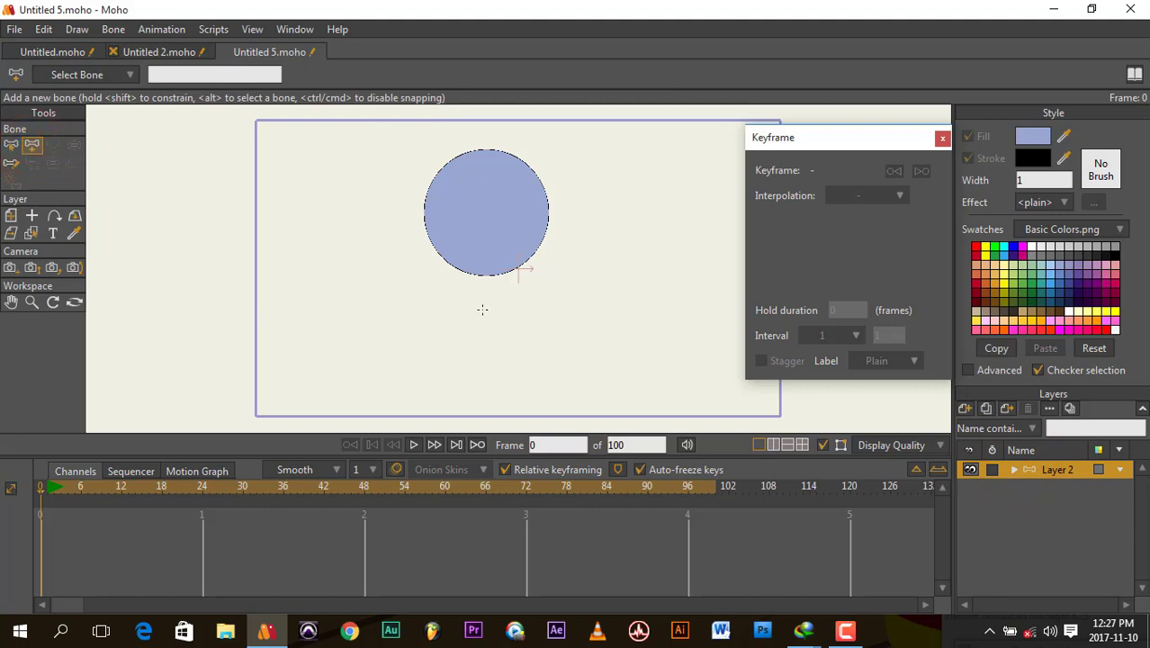
left_click_drag(495, 291, 566, 290)
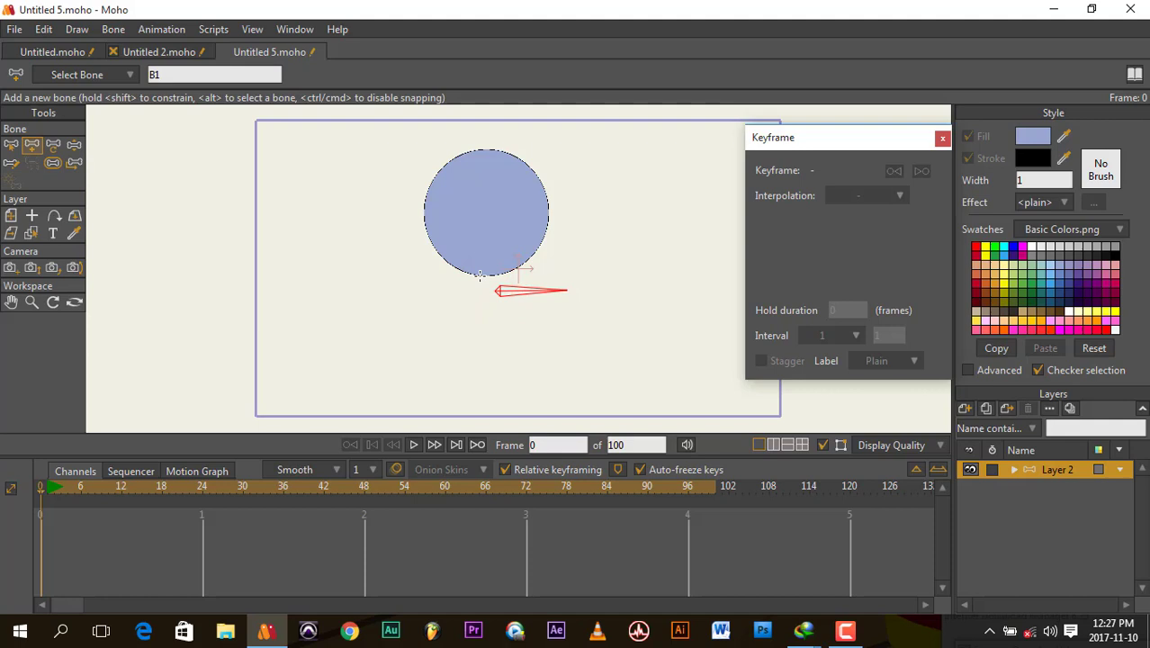
left_click_drag(487, 254, 487, 158)
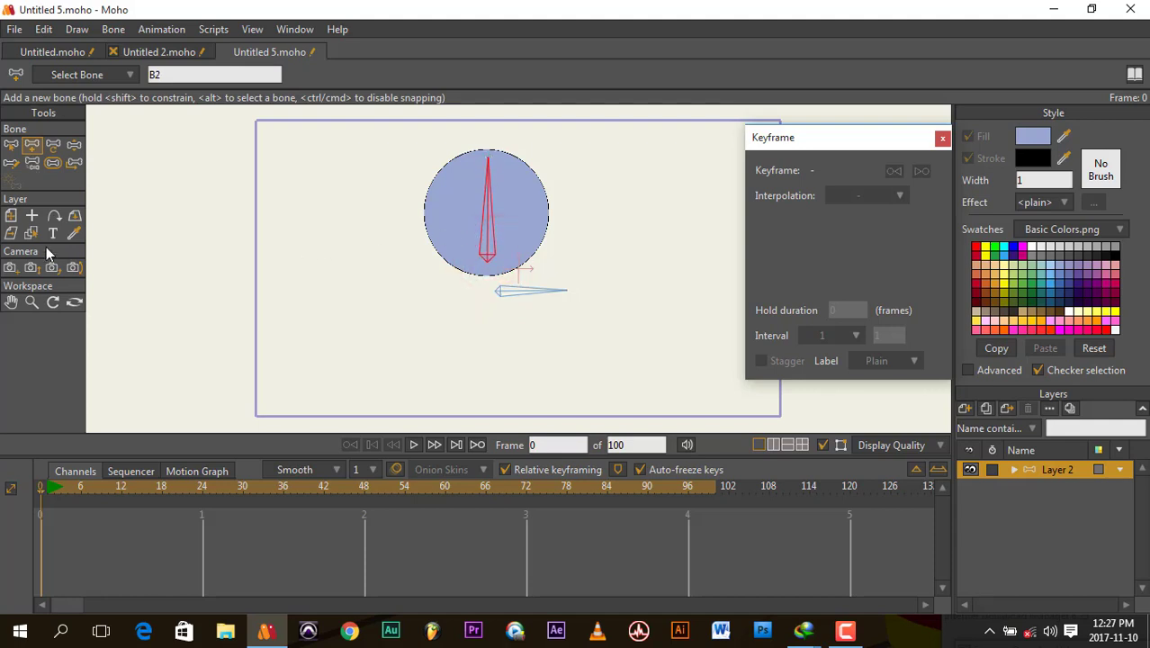
Test the rig by moving the circle with the Manipulate Bones tool.
left_click(75, 147)
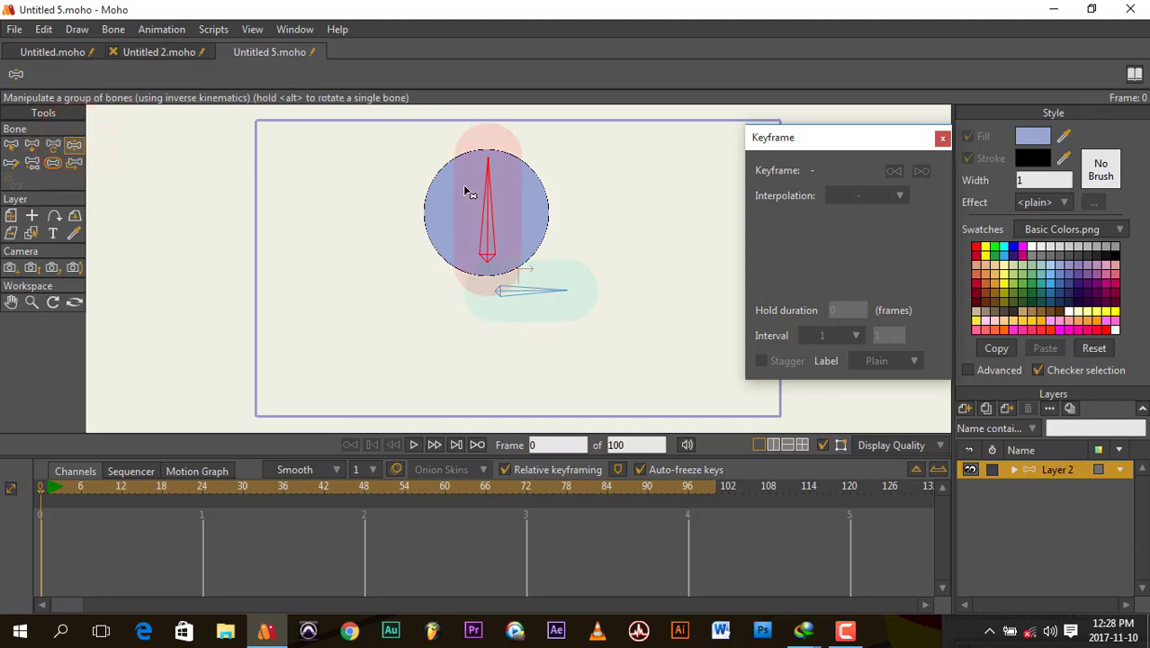
left_click_drag(463, 185, 507, 156)
left_click_drag(590, 169, 556, 157)
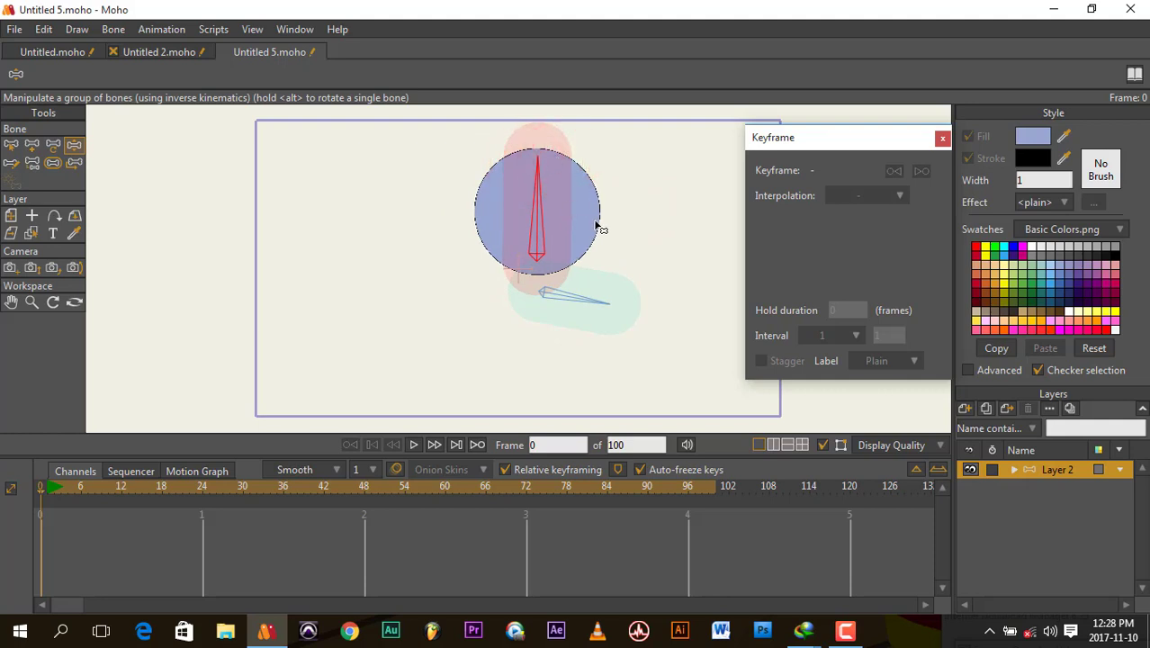
Reduce the strength of the bones, bringing the vertical bone in the circle to about 0.17.
left_click(53, 165)
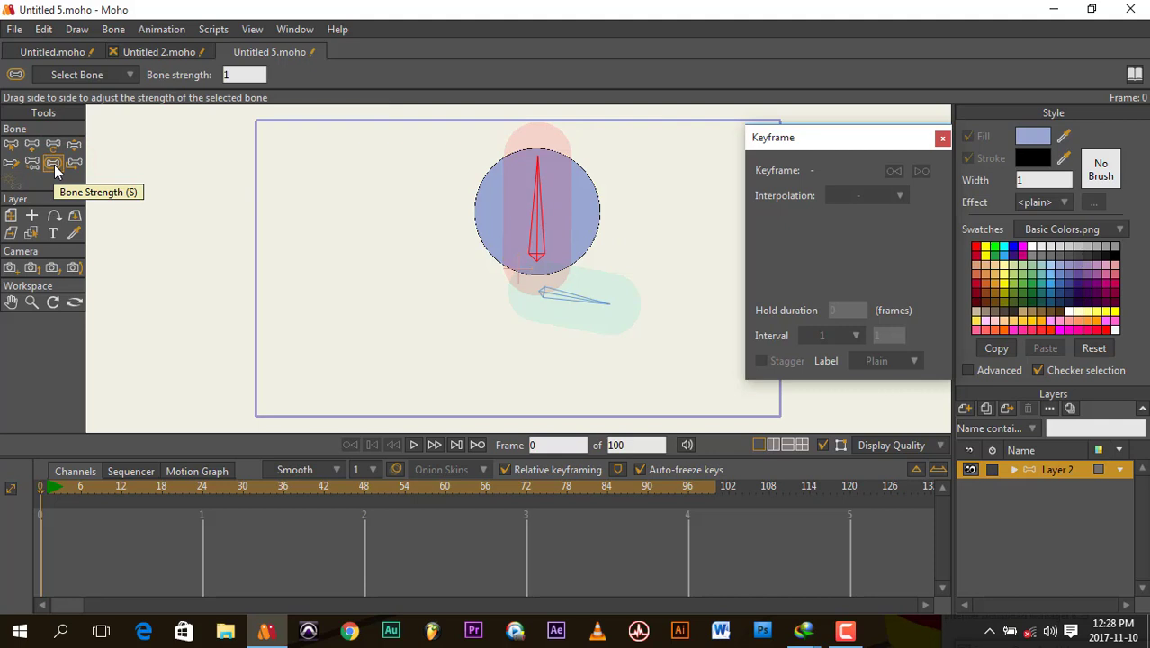
left_click_drag(544, 225, 493, 204)
left_click(583, 295)
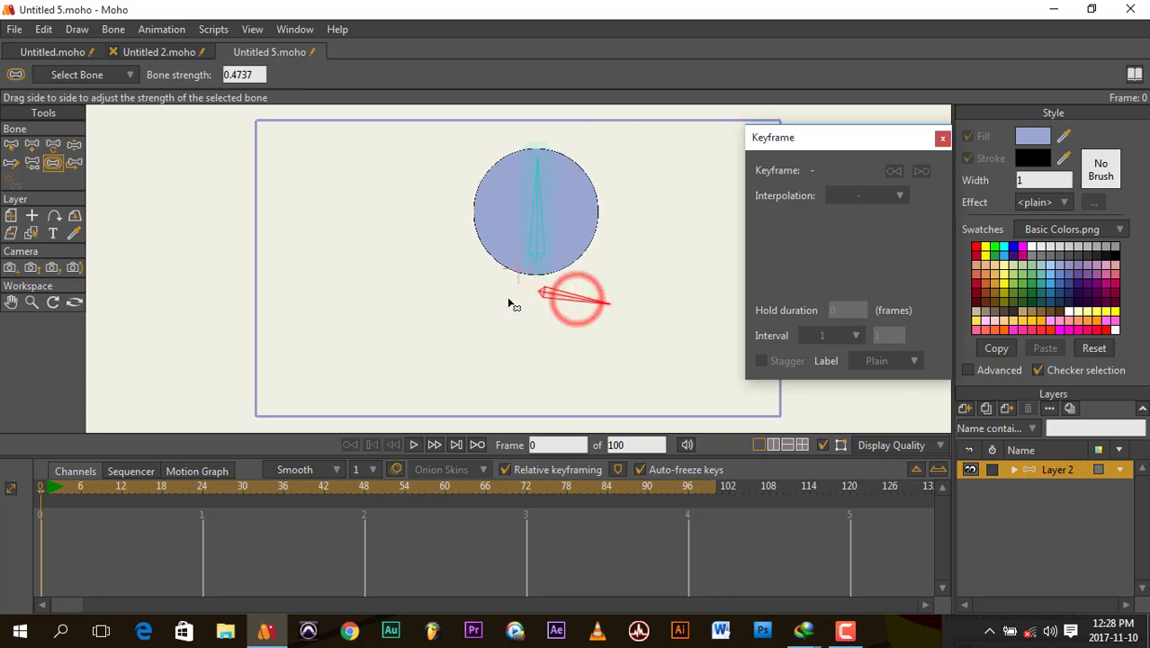
left_click_drag(546, 226, 524, 222)
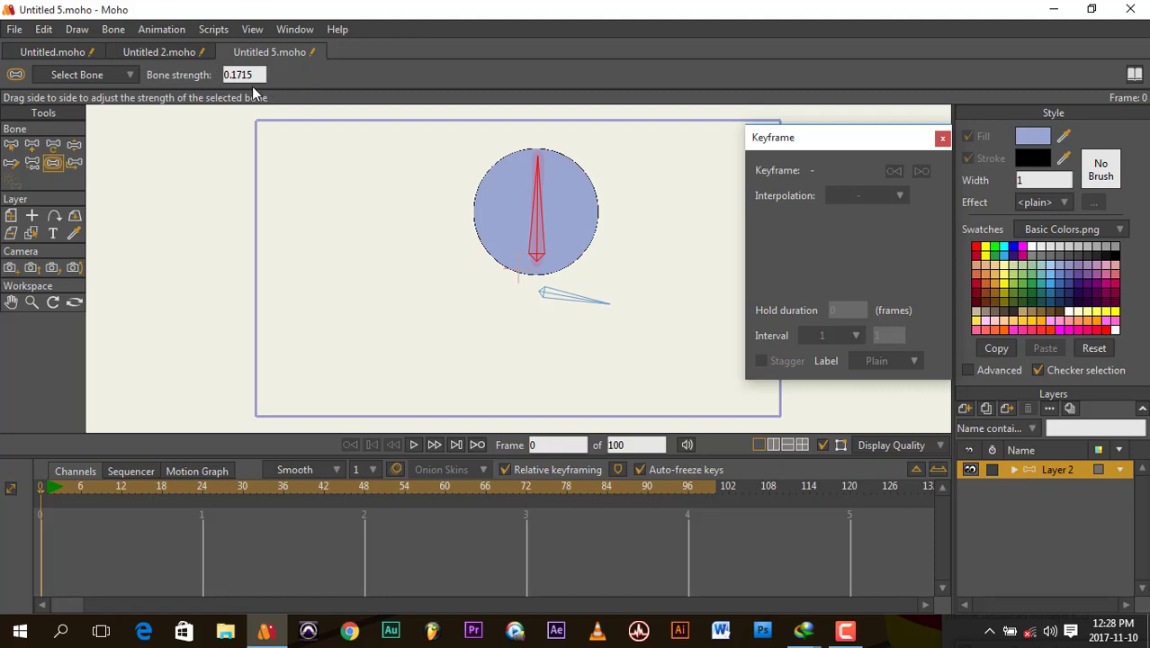
Swing the circle's bone chain around with the Manipulate Bones tool to test the reduced bone strength.
left_click(72, 145)
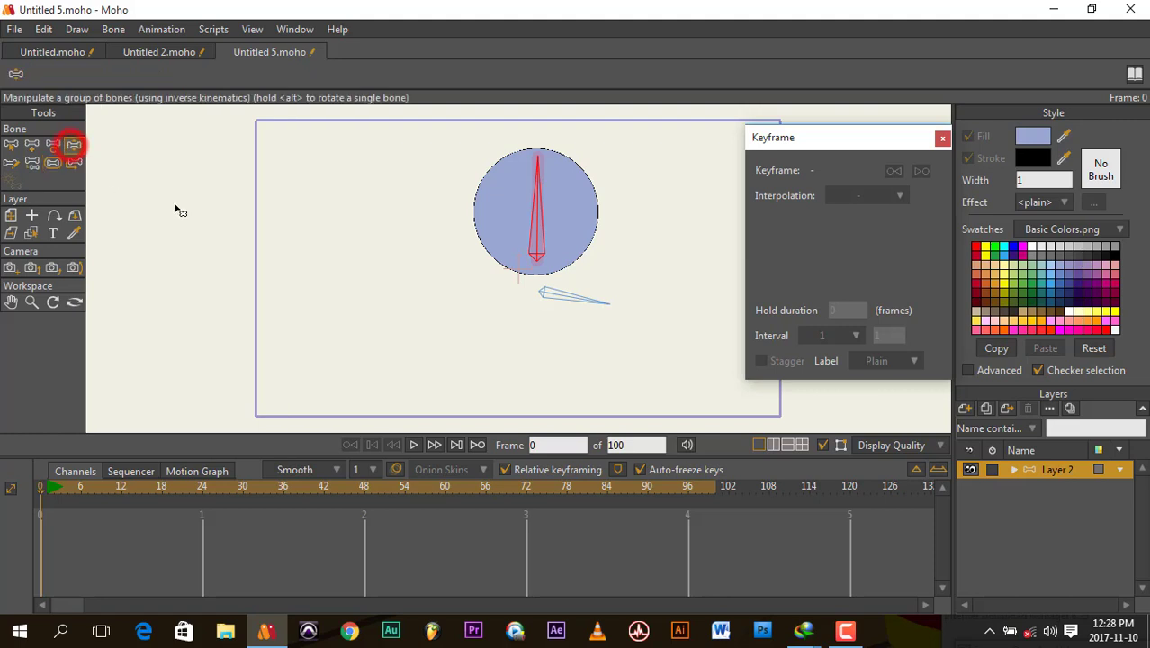
left_click_drag(518, 191, 548, 162)
left_click(621, 168)
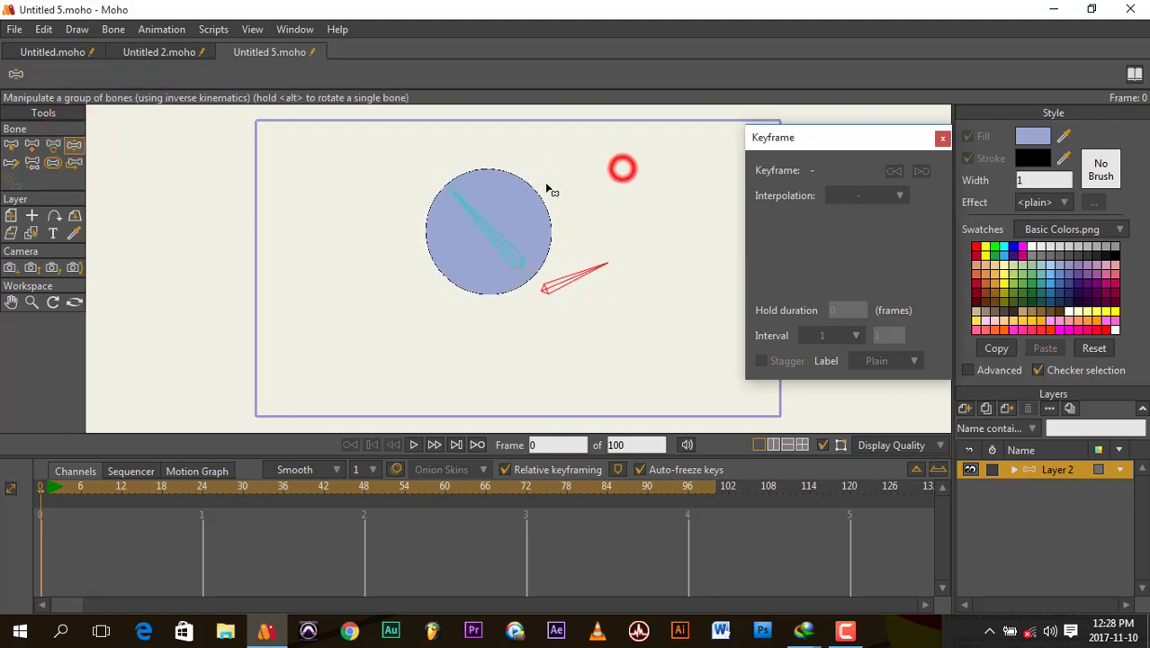
left_click_drag(453, 219, 549, 160)
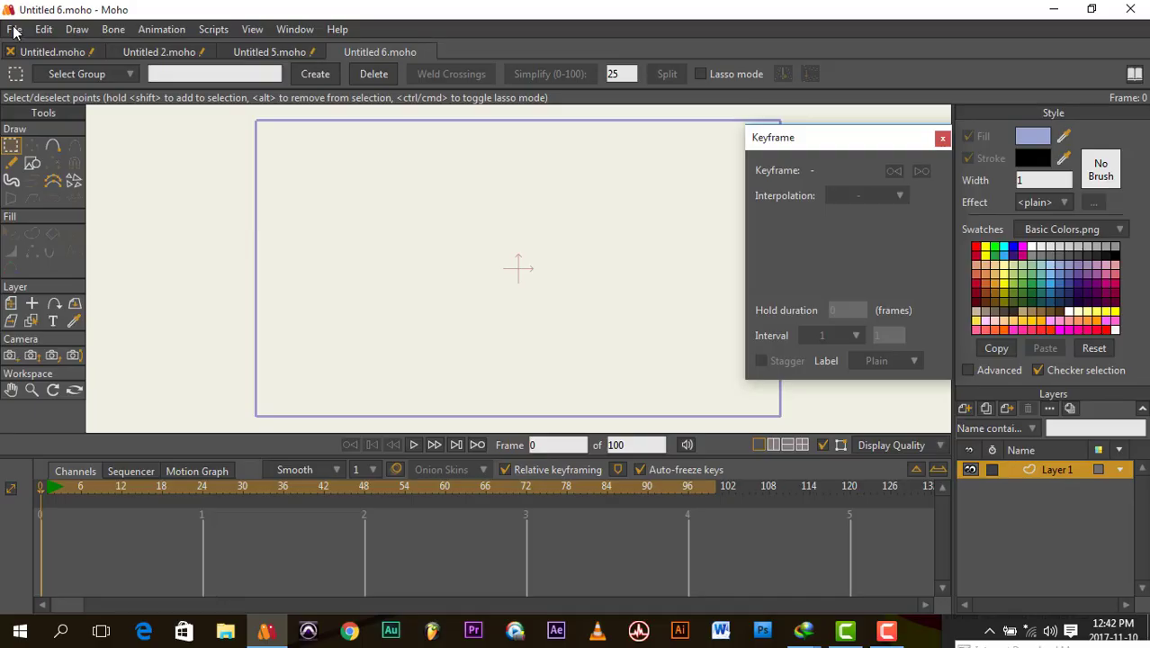
Create another new blank document.
left_click(14, 32)
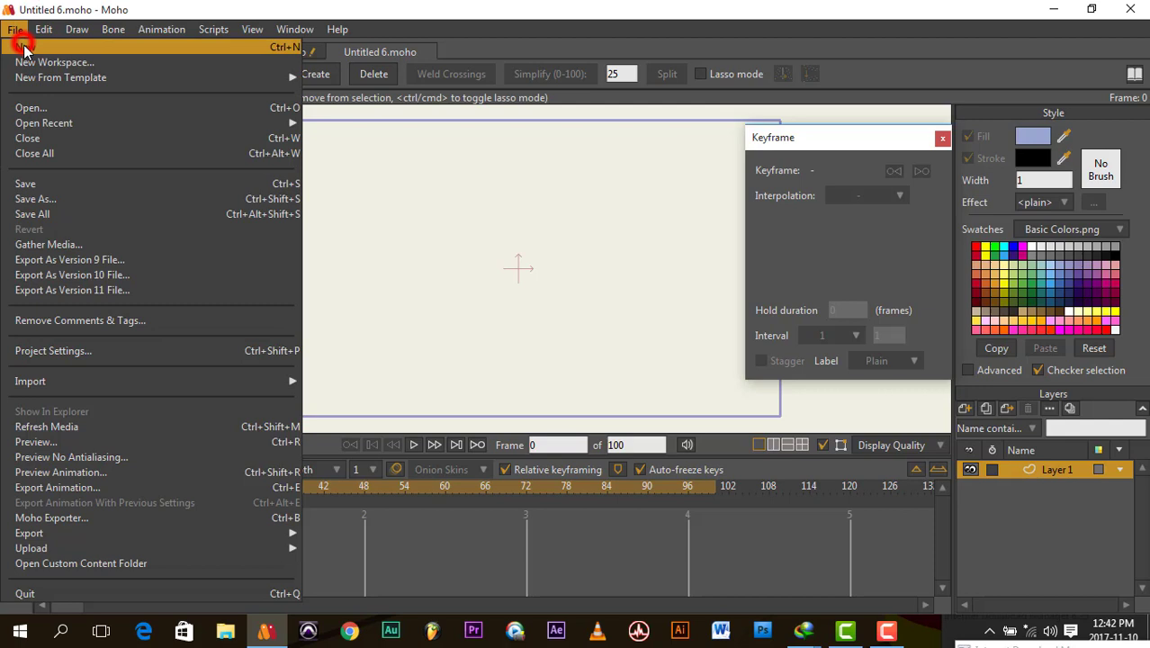
left_click(24, 48)
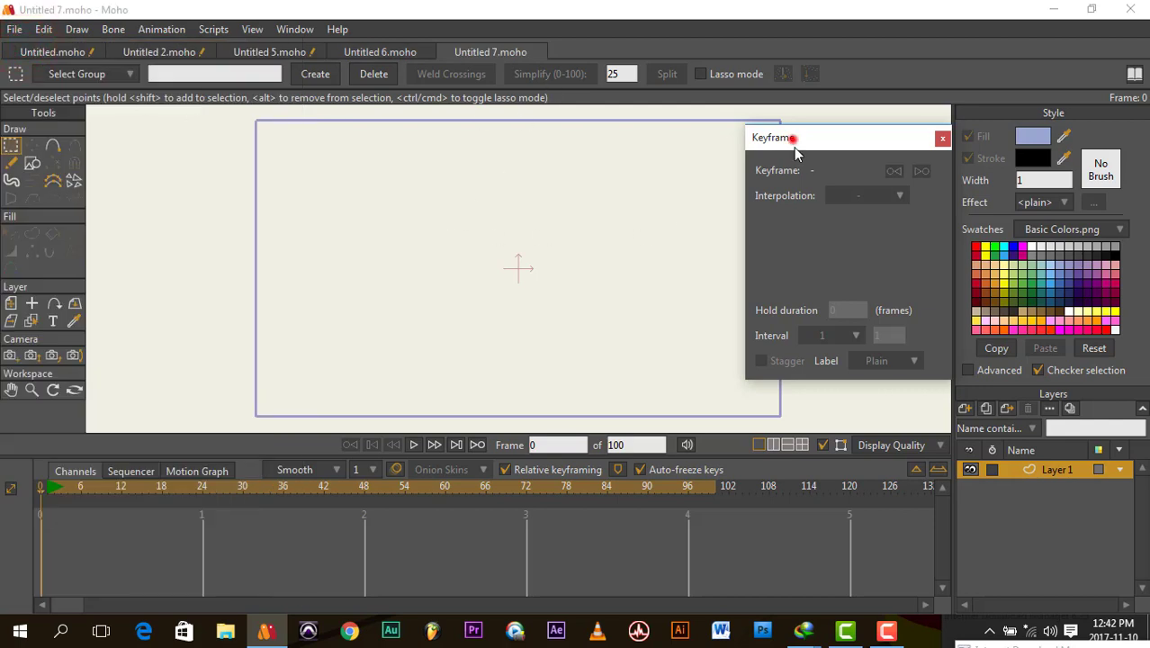
Close the floating Keyframe window and draw an oval head near the top centre of the frame.
left_click_drag(793, 140, 877, 198)
left_click(1027, 197)
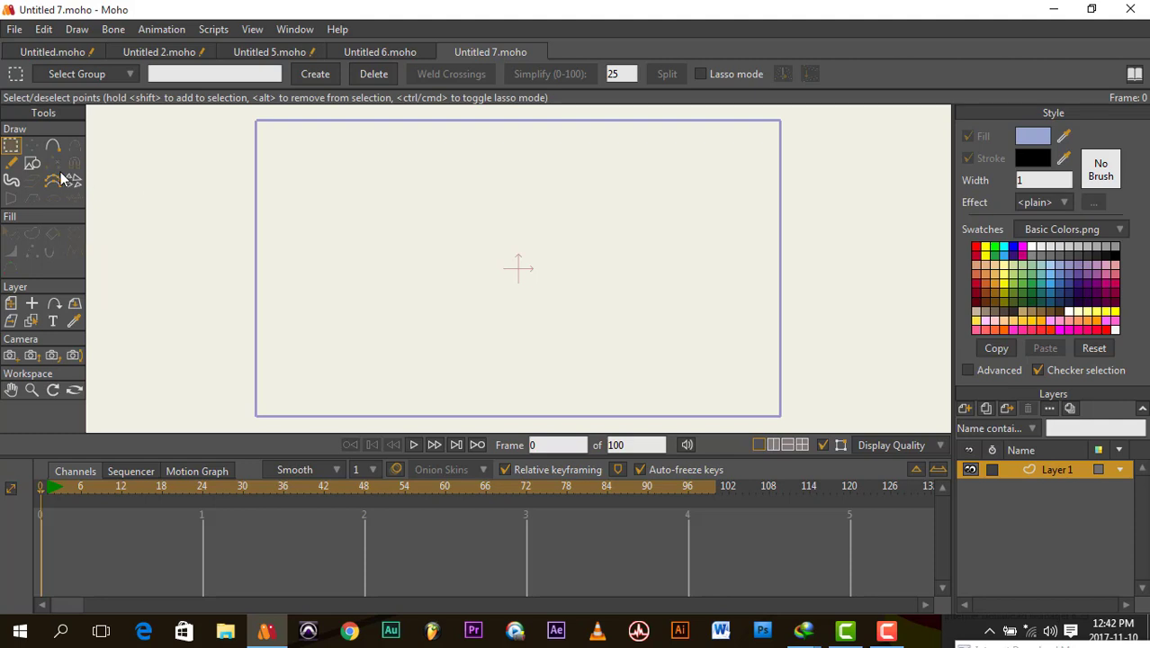
left_click(31, 164)
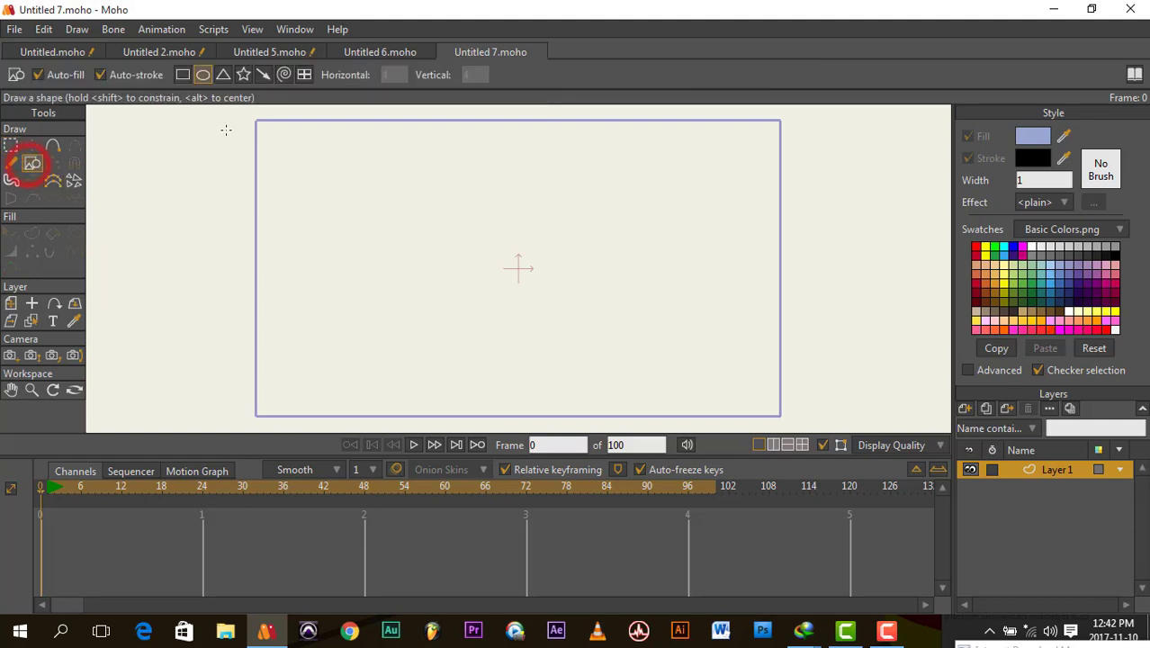
mouse_move(481, 148)
left_mouse_down()
mouse_move(532, 225)
mouse_move(541, 205)
mouse_move(545, 217)
left_mouse_up()
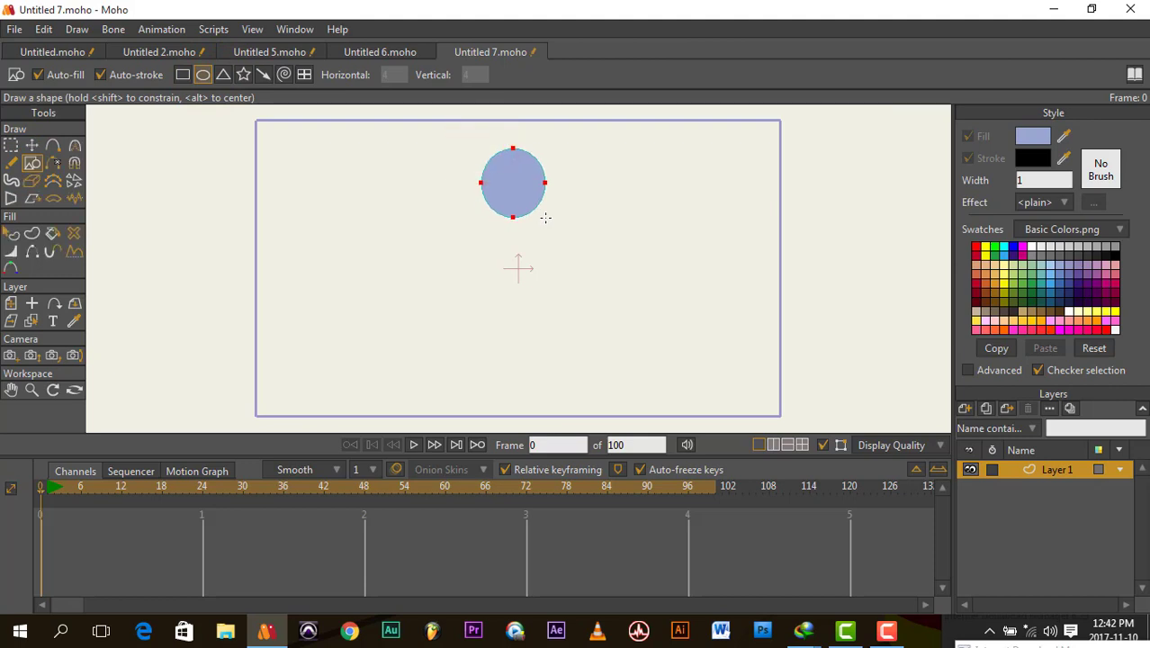
left_click(31, 145)
left_click_drag(527, 195, 511, 183)
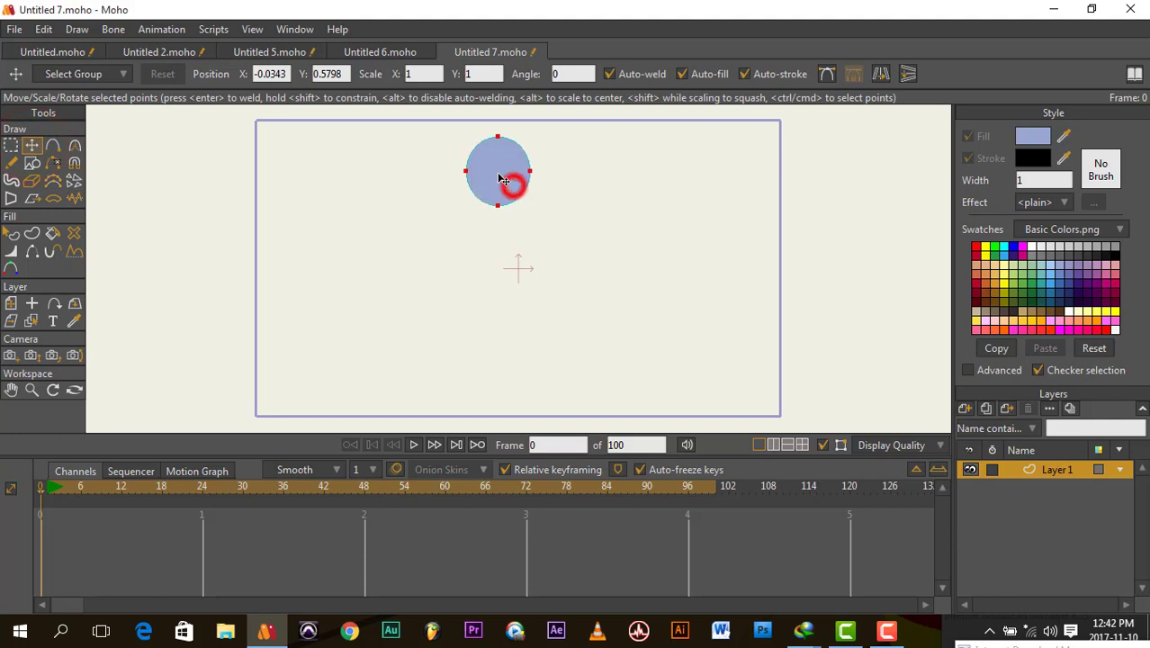
Draw the stick figure's torso, two legs with feet and two arms with hands below the head using the Add Point tool.
left_click(54, 147)
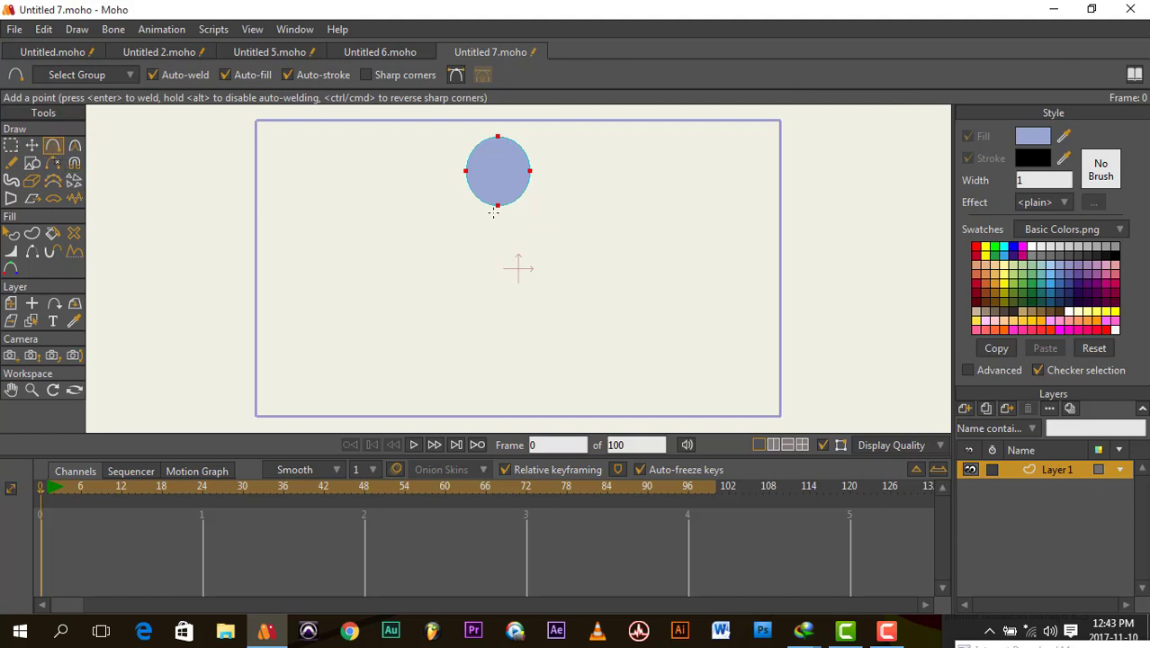
left_click_drag(498, 206, 575, 428)
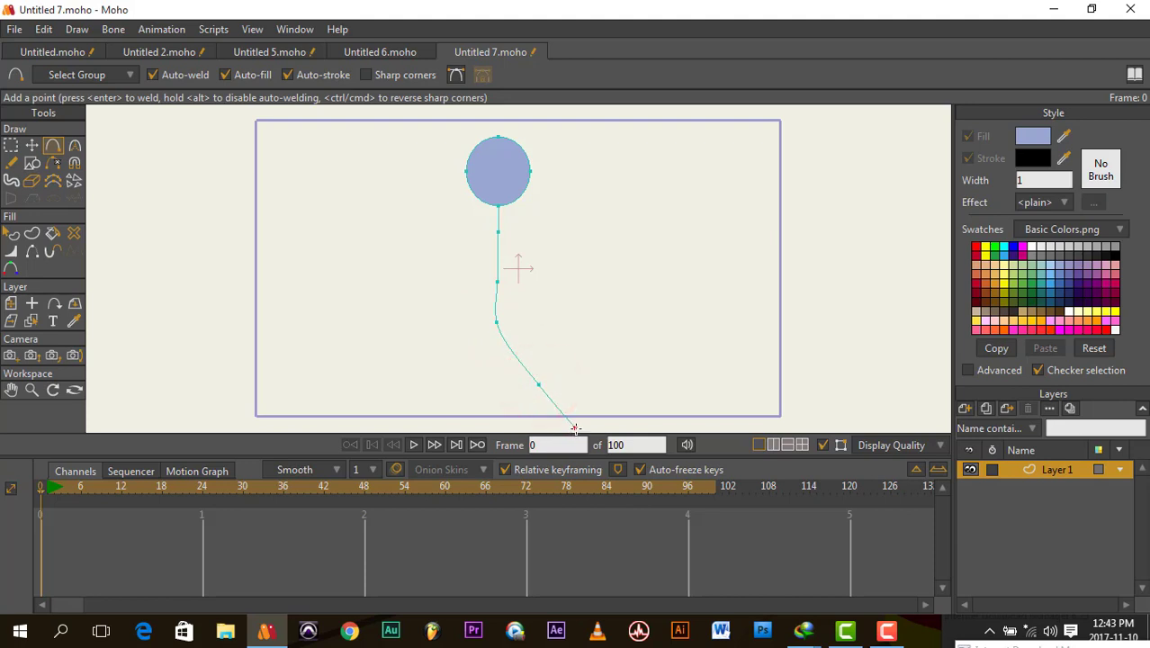
scroll(575, 429, "down", 3)
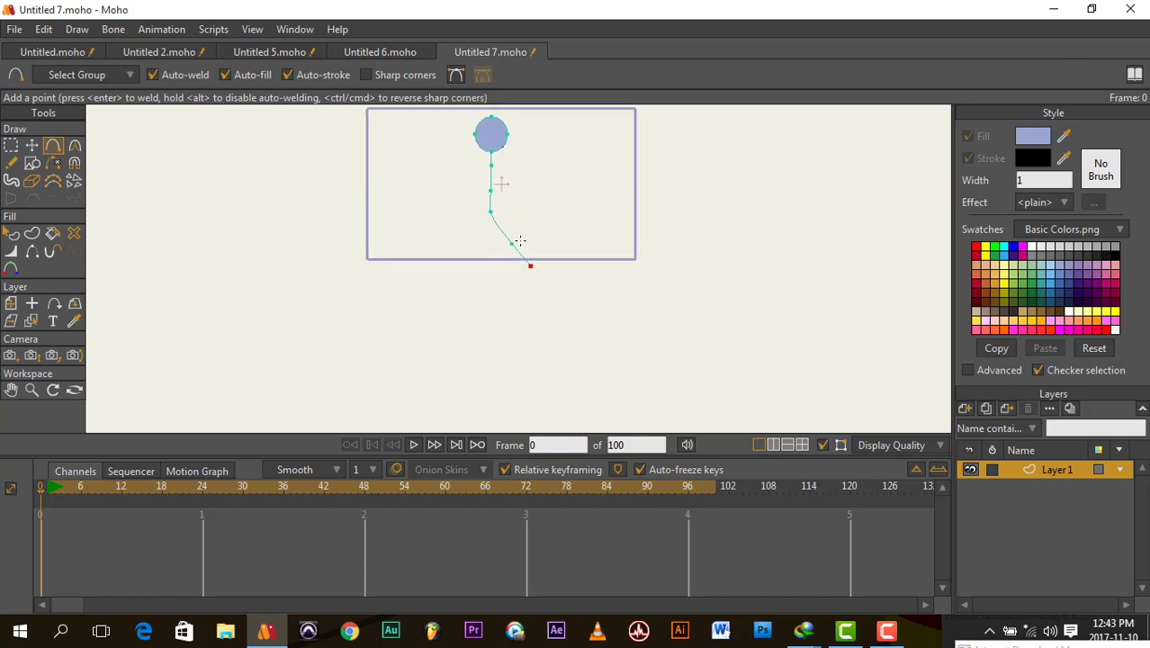
left_click_drag(543, 283, 543, 273)
left_click_drag(490, 214, 447, 270)
left_click_drag(494, 165, 551, 209)
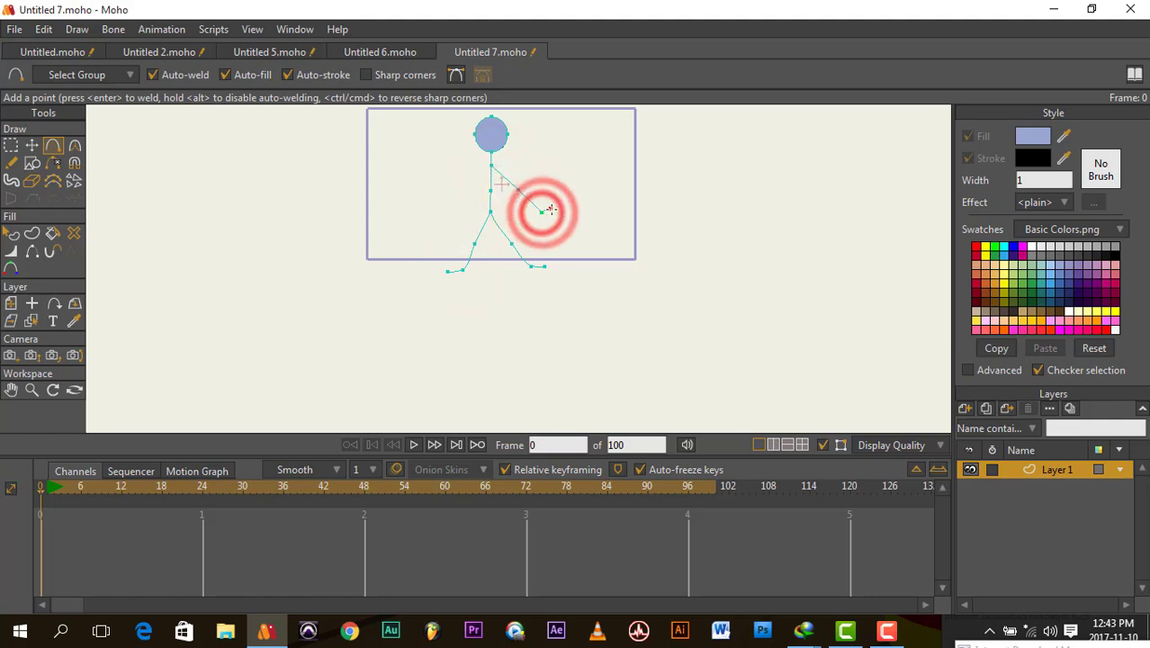
left_click_drag(490, 166, 423, 217)
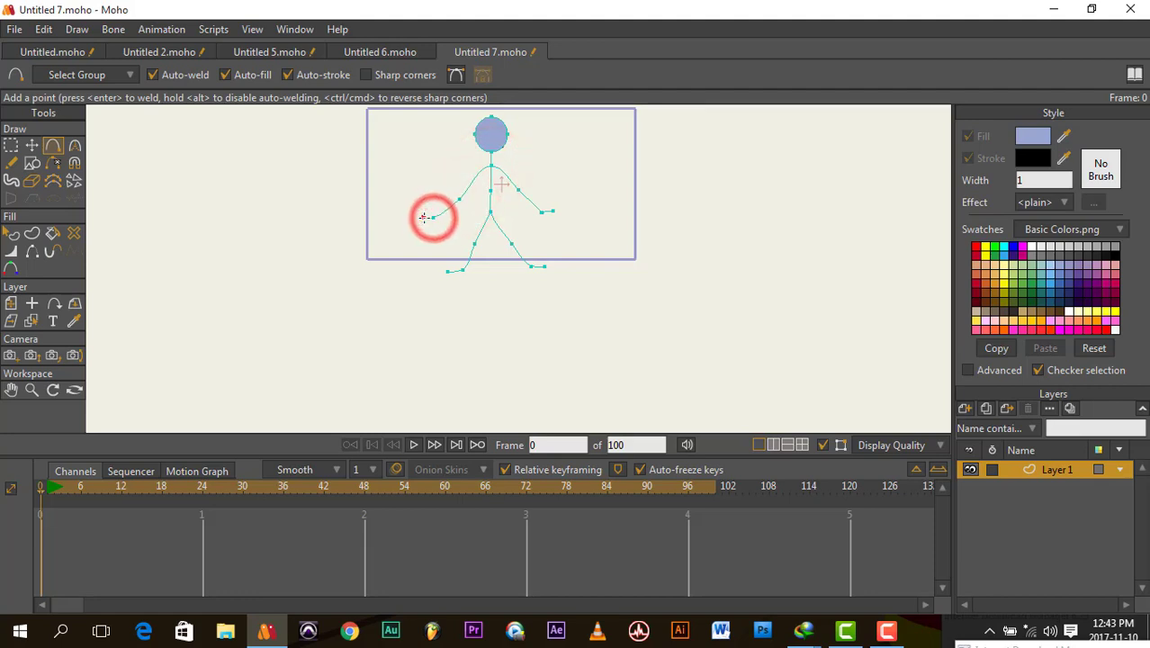
Adjust the figure's hand, foot, knee and hip points with the Transform Points tool to even out the limbs.
left_click(39, 146)
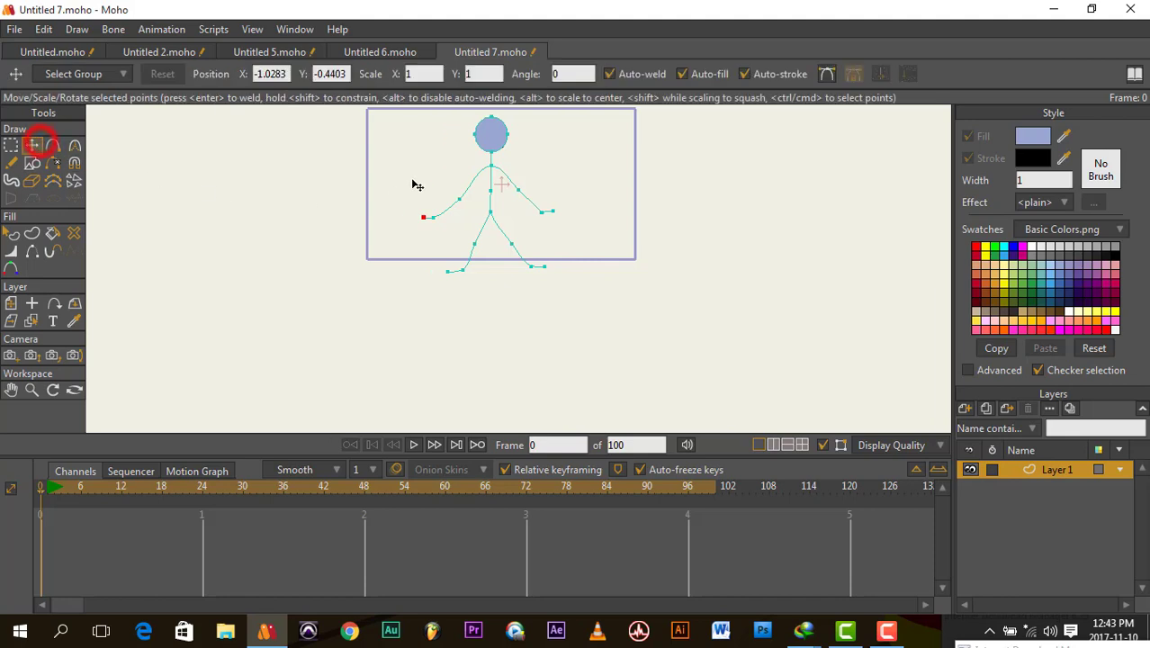
scroll(387, 220, "up", 3)
mouse_move(425, 304)
left_mouse_down()
mouse_move(443, 286)
mouse_move(429, 292)
left_mouse_up()
left_click_drag(389, 334, 382, 330)
left_click_drag(447, 367, 549, 406)
left_click(549, 408)
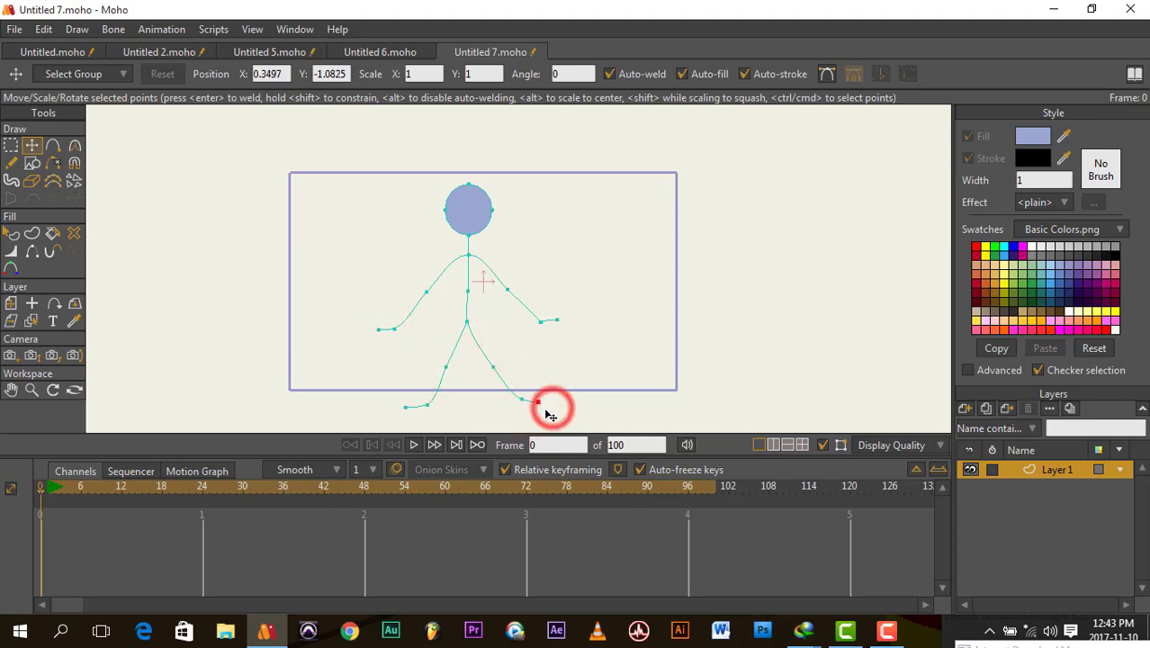
left_click(401, 411)
left_click_drag(404, 408, 409, 412)
left_click_drag(495, 369, 496, 364)
left_click(447, 367)
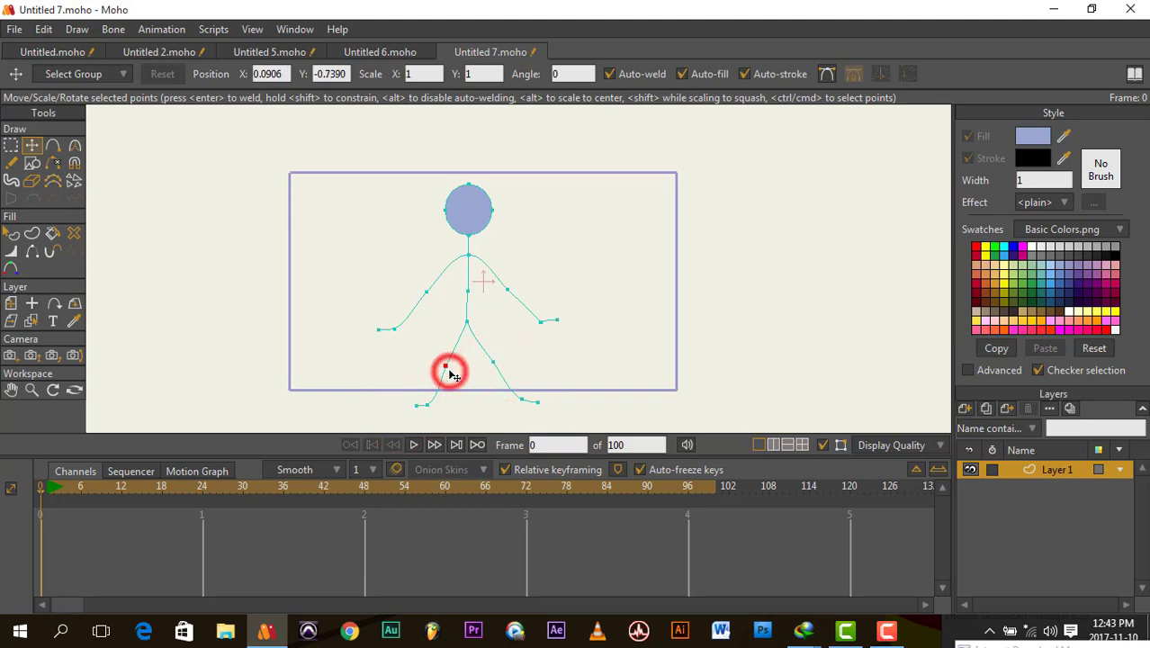
left_click(466, 322)
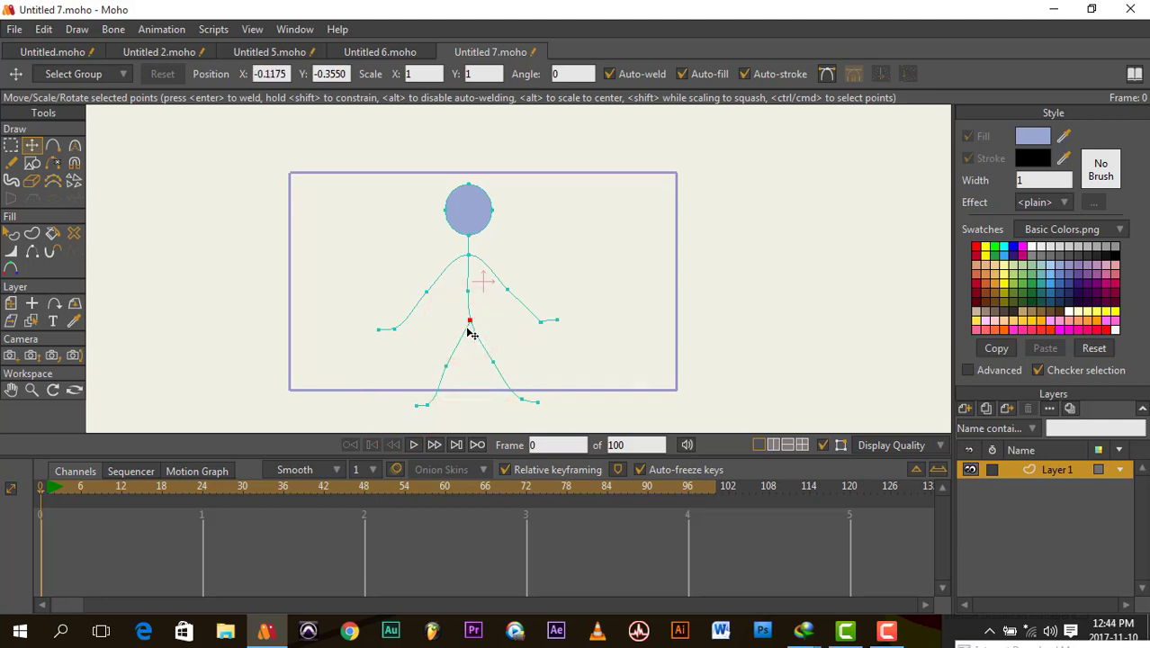
Select all the figure's points from the neck down and sharpen them so the limbs form straight segments.
left_click(11, 146)
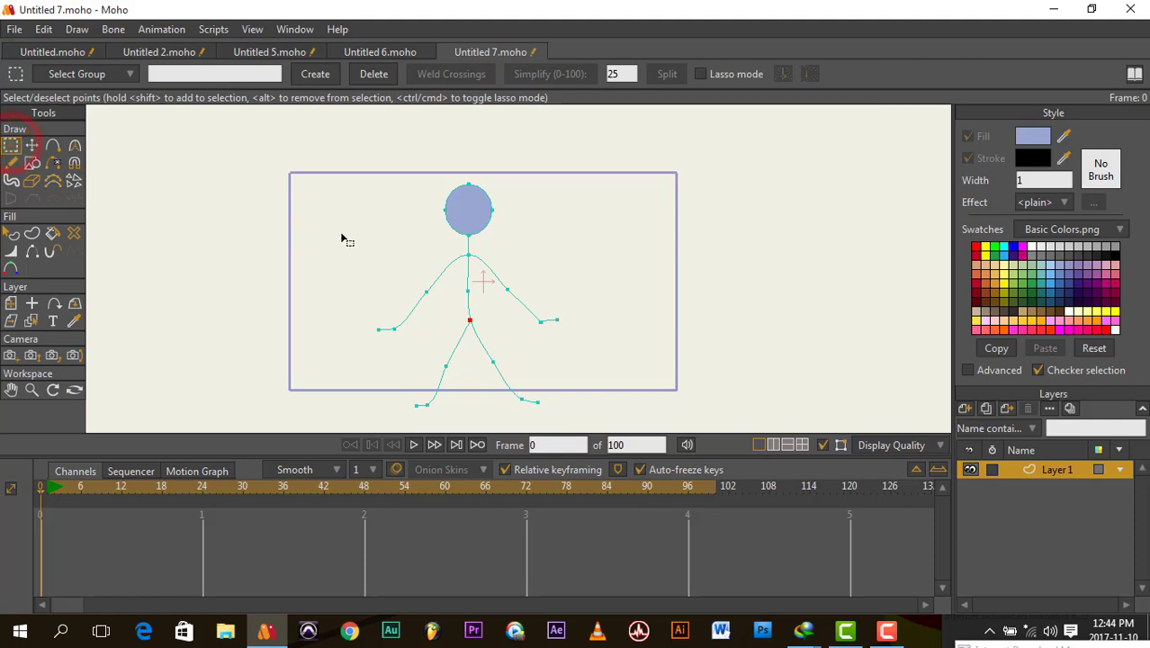
left_click_drag(329, 234, 627, 476)
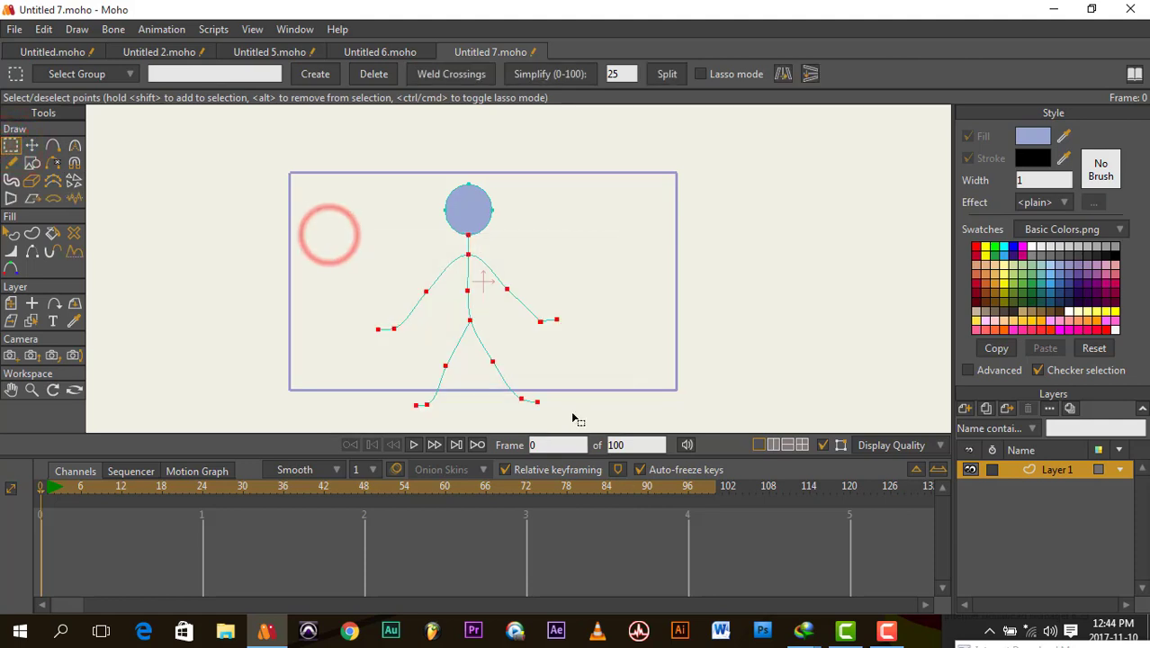
left_click(497, 262)
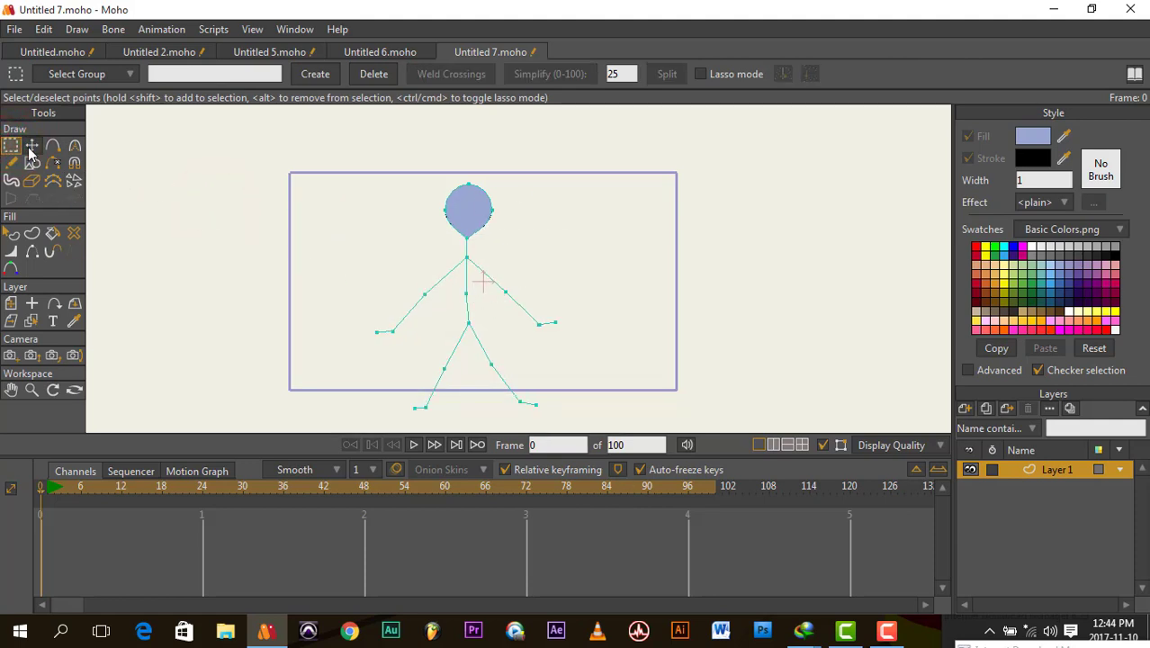
Fine-tune the elbow and wrist points of the left-hand arm with the Transform Points tool.
left_click(32, 147)
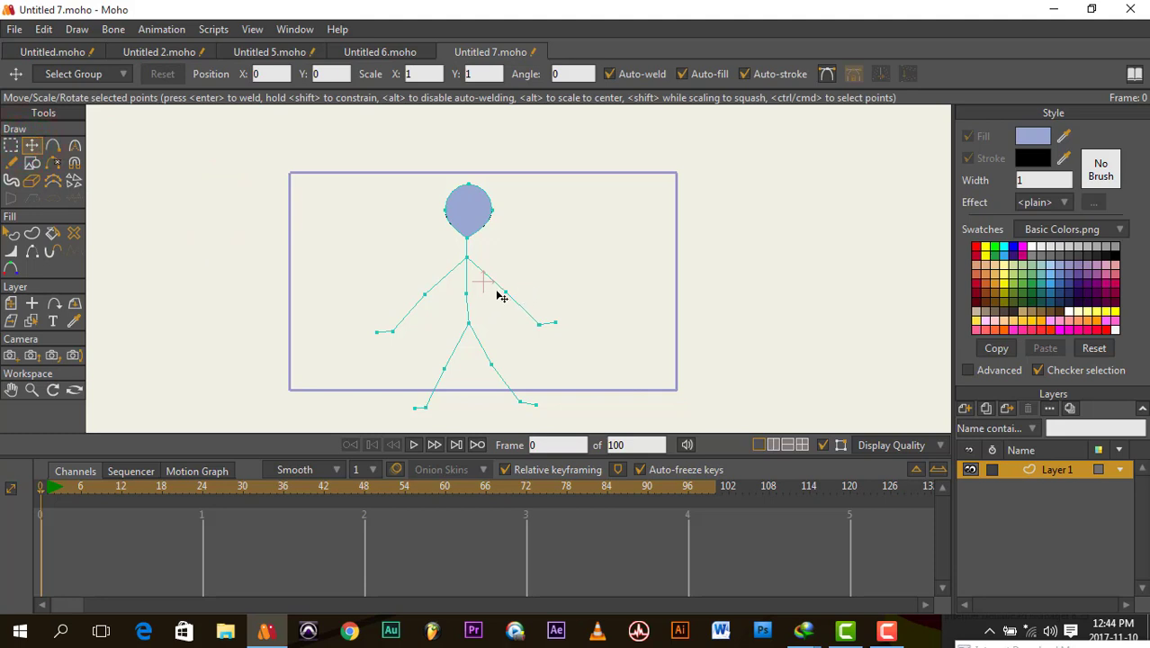
left_click_drag(425, 294, 428, 297)
left_click(393, 331)
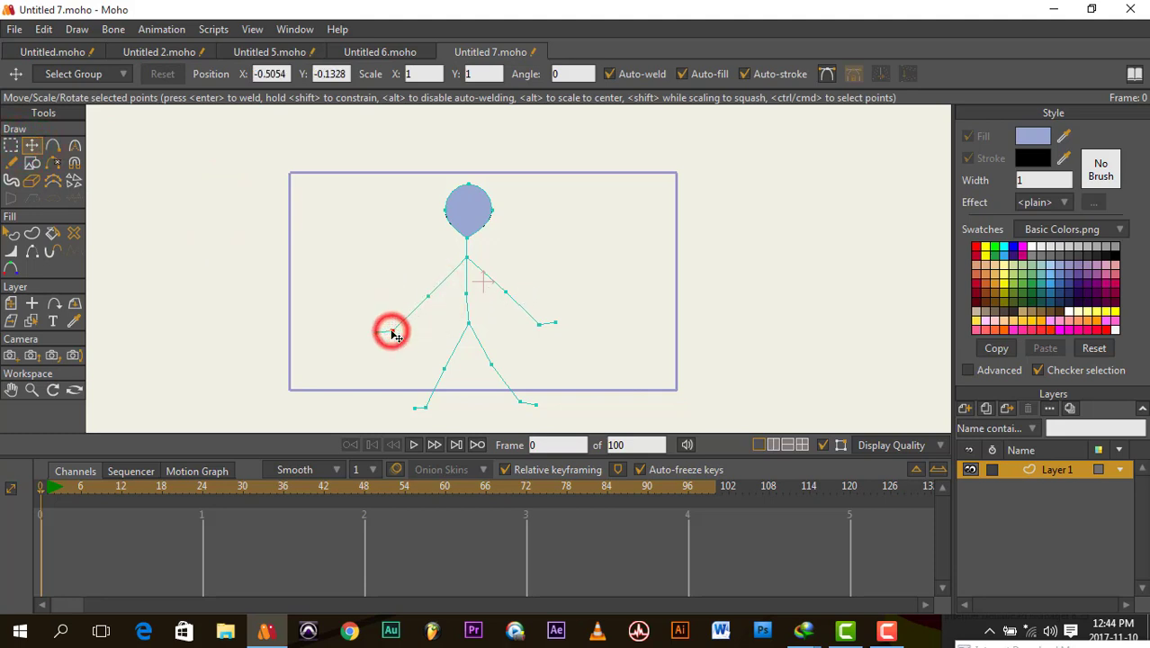
Zoom the camera to a vertical field of view of about 36.9 degrees and track it to about X -0.08, Y -0.18.
left_click(32, 357)
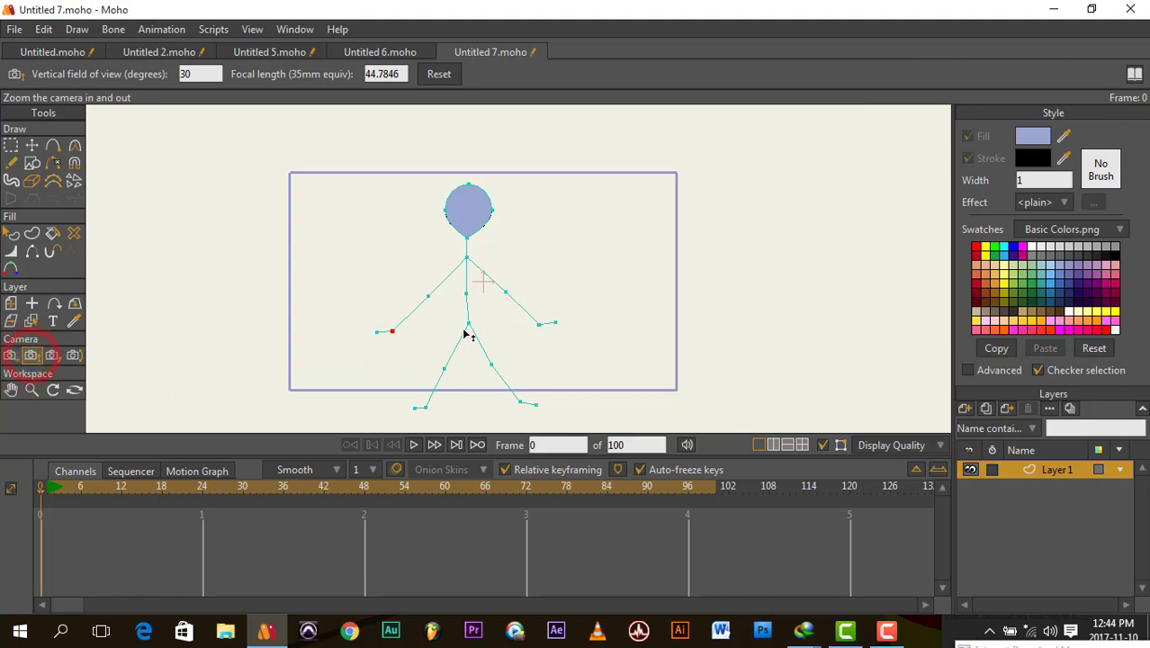
scroll(465, 330, "down", 4)
scroll(466, 332, "up", 3)
left_click_drag(453, 330, 413, 169)
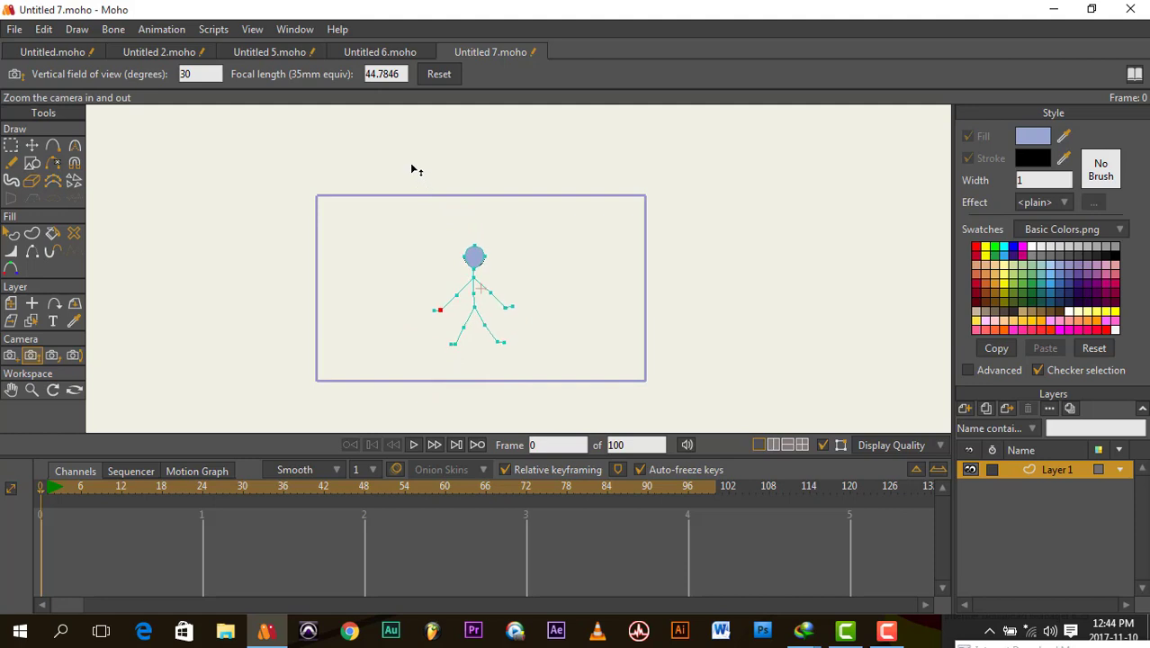
scroll(442, 306, "up", 3)
scroll(432, 292, "down", 1)
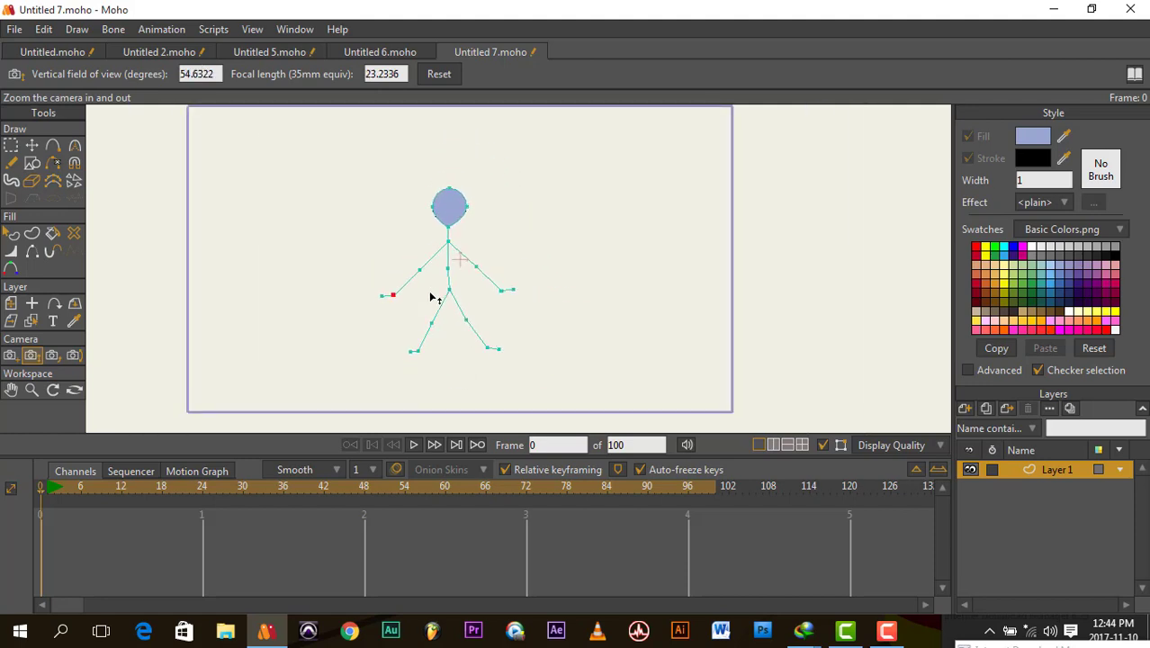
left_click_drag(451, 291, 506, 393)
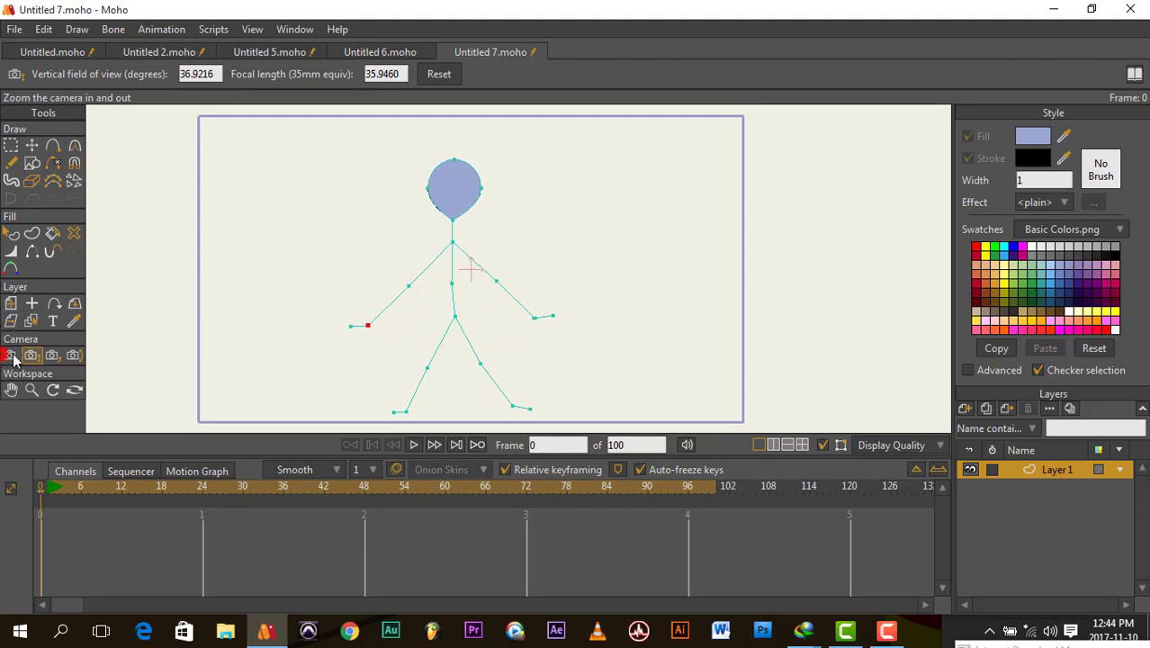
left_click(11, 355)
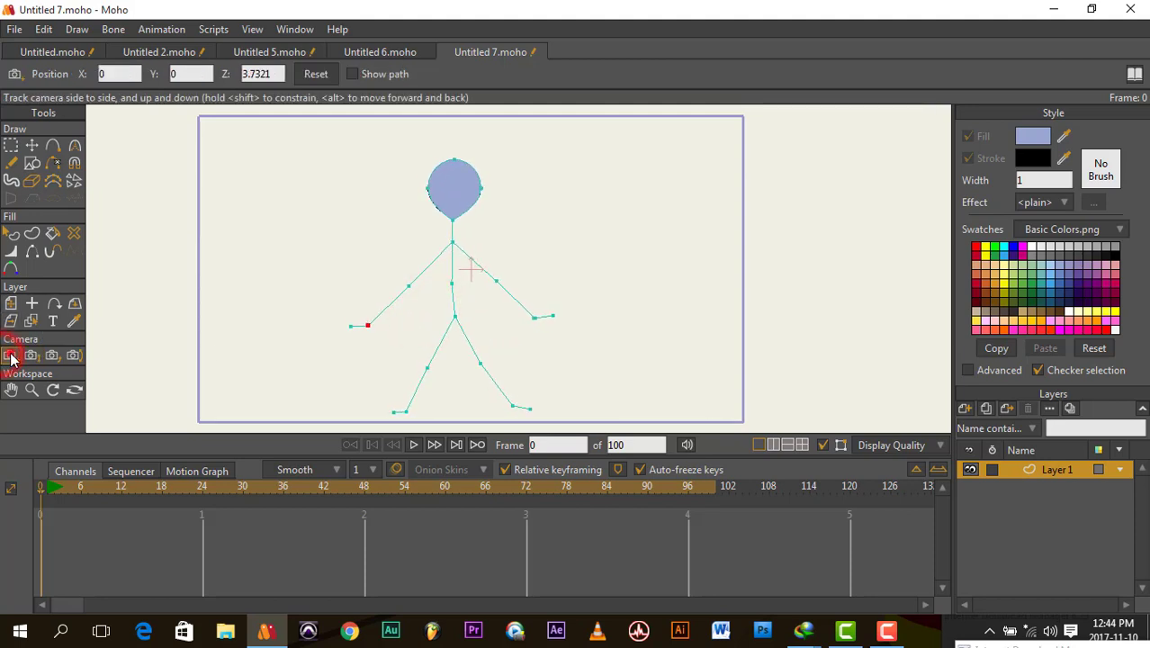
left_click_drag(443, 294, 416, 333)
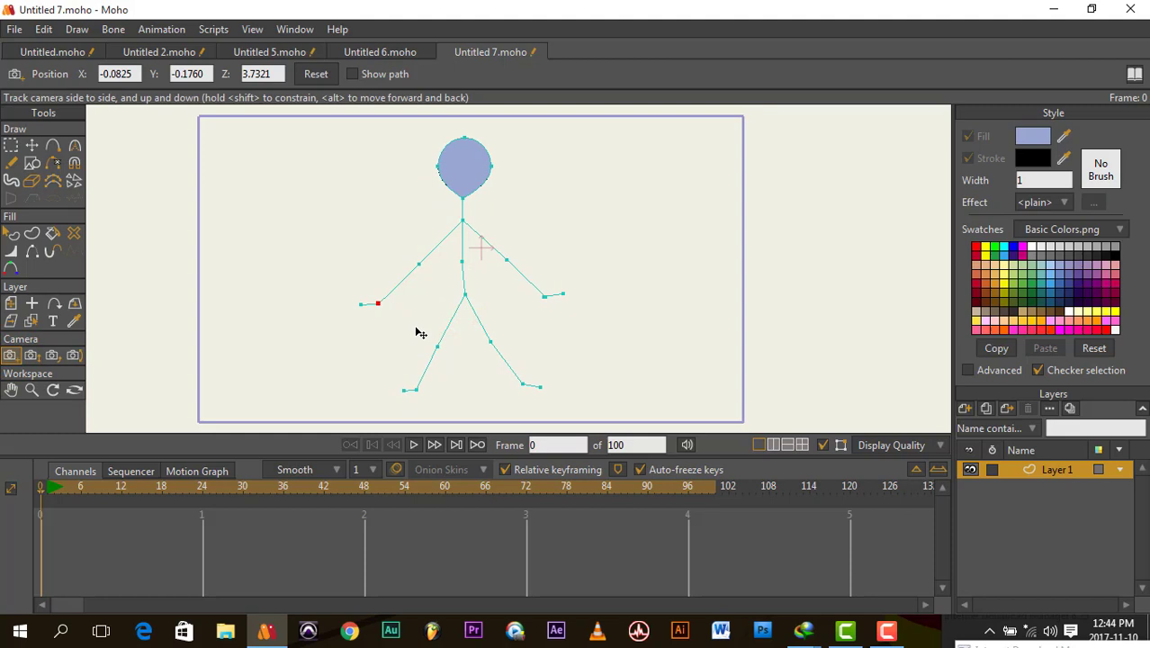
Add a Group layer and move the stick figure's Layer 1 into it.
left_click(1033, 472)
left_click(964, 409)
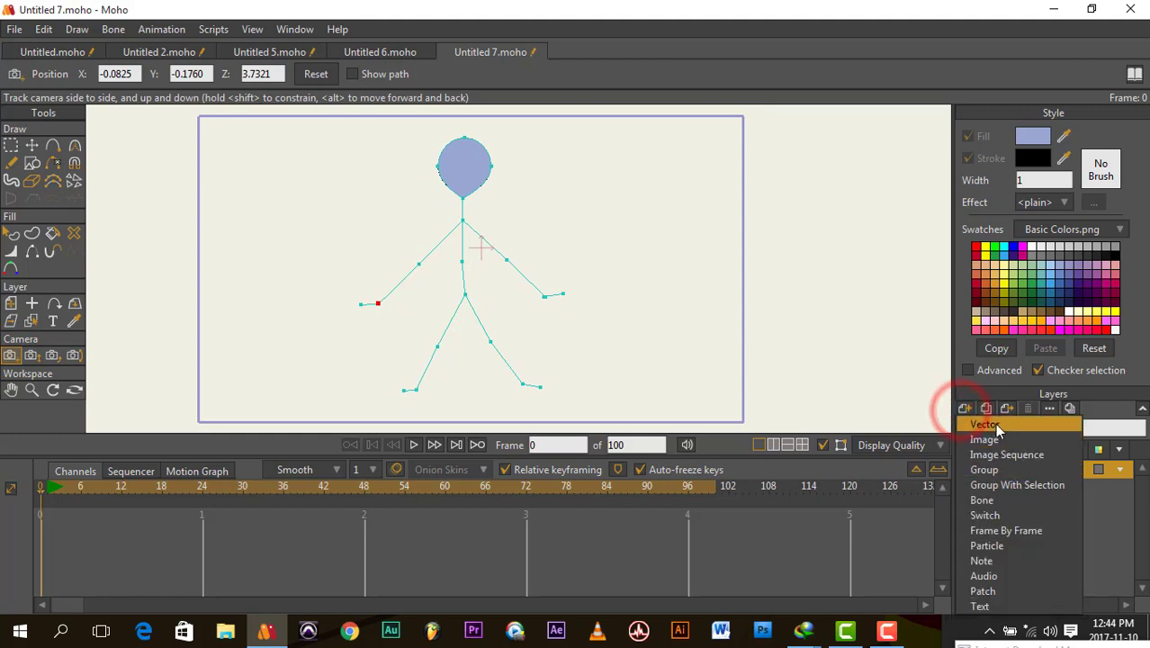
left_click(1006, 471)
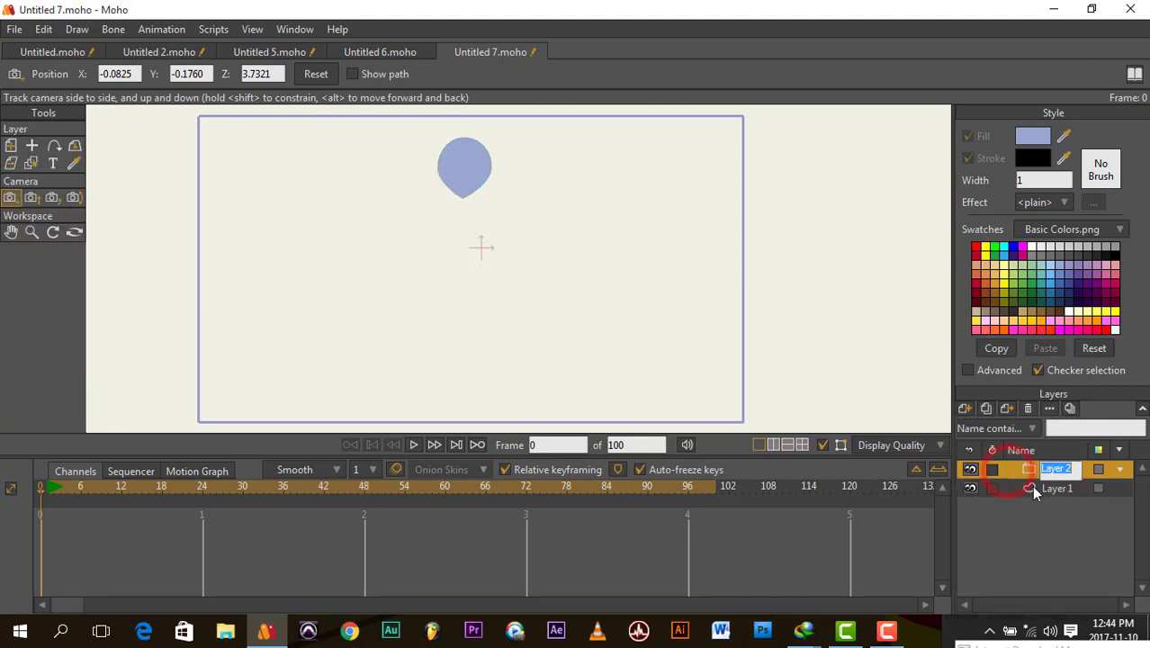
left_click(1037, 495)
left_click_drag(1039, 499, 1044, 472)
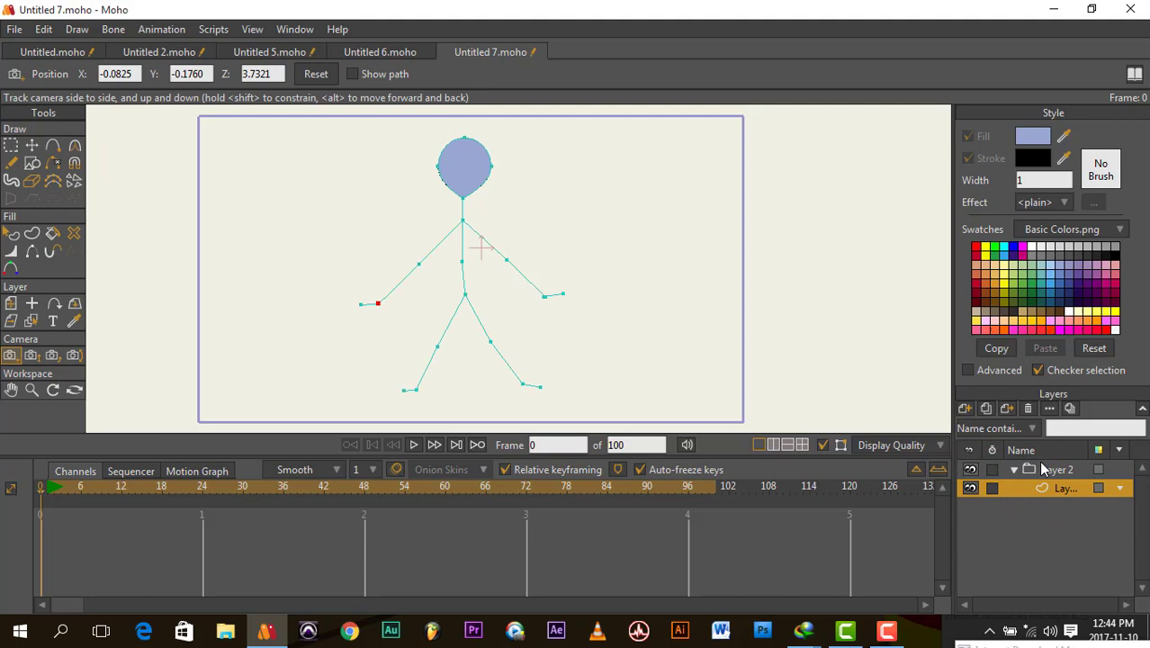
Convert the group layer Layer 2 to a bone layer.
left_click(1043, 470)
right_click(1028, 468)
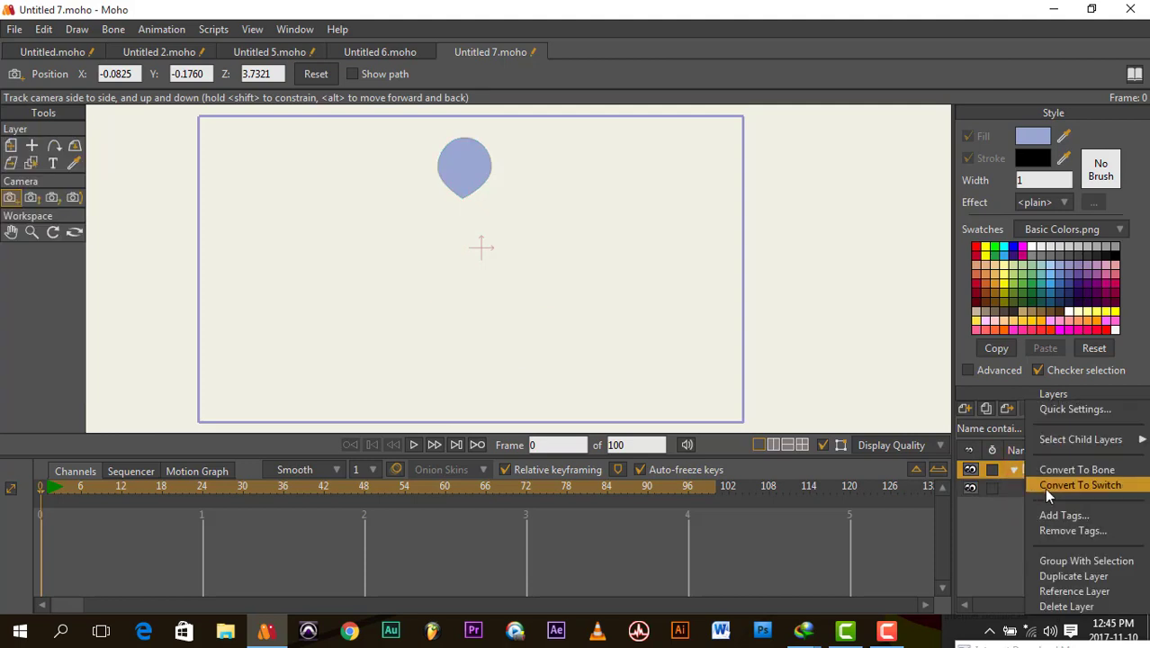
left_click(1071, 469)
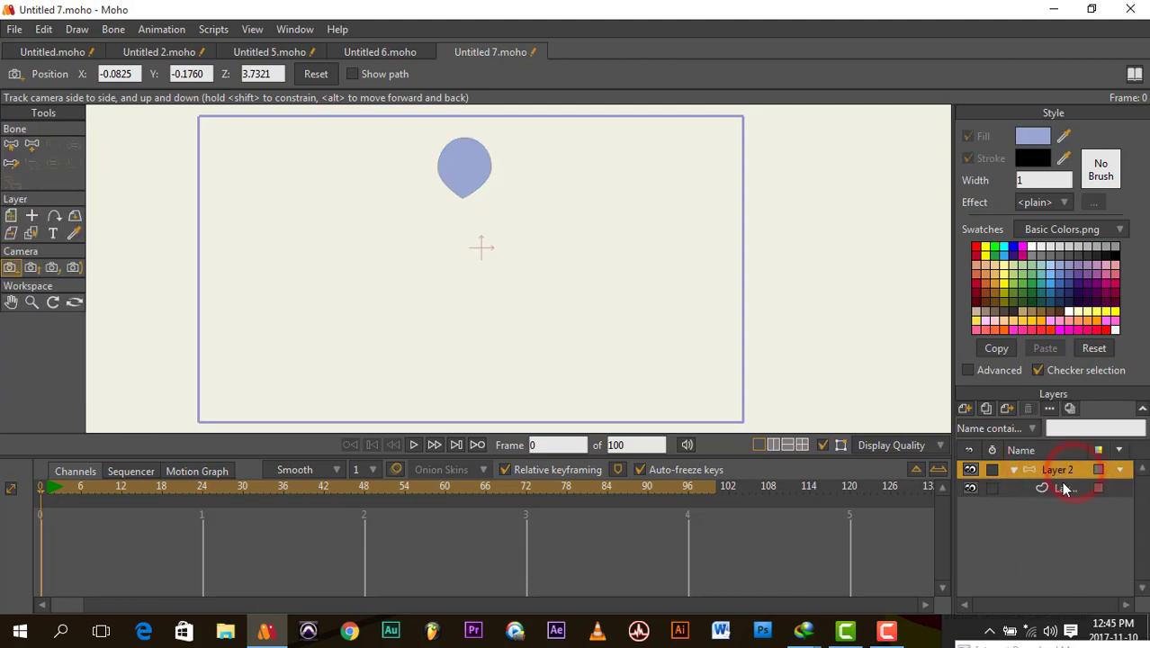
Select the stick figure's body lines below the head in Layer 1 and create a shape from them.
left_click(1060, 488)
left_click(8, 150)
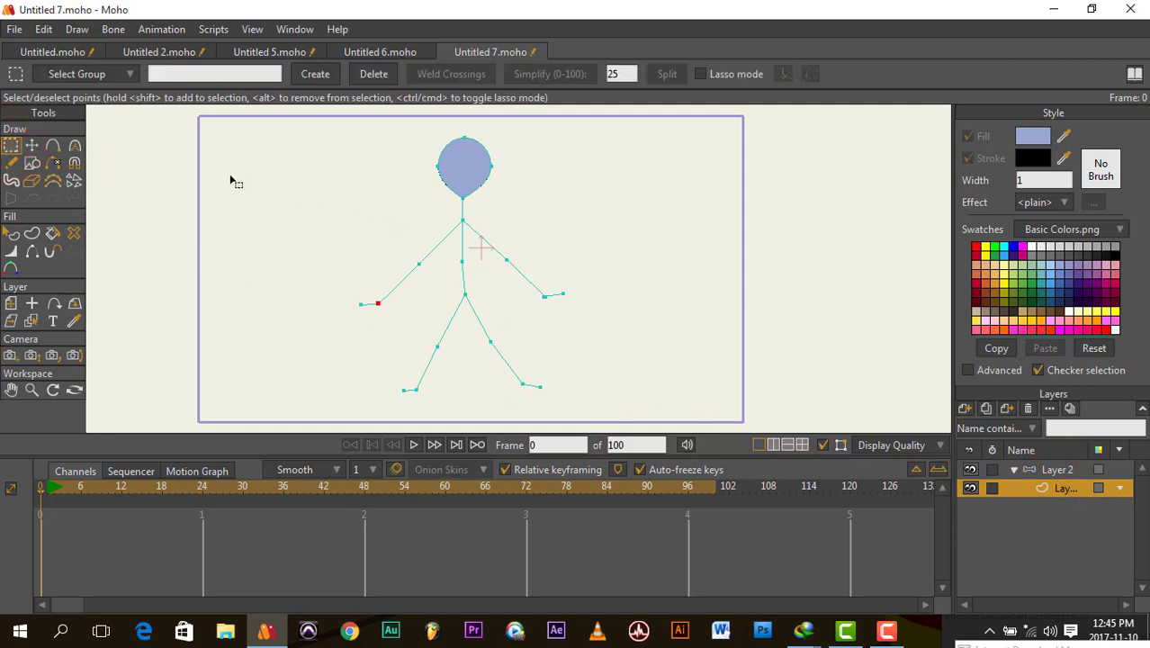
left_click_drag(230, 180, 666, 432)
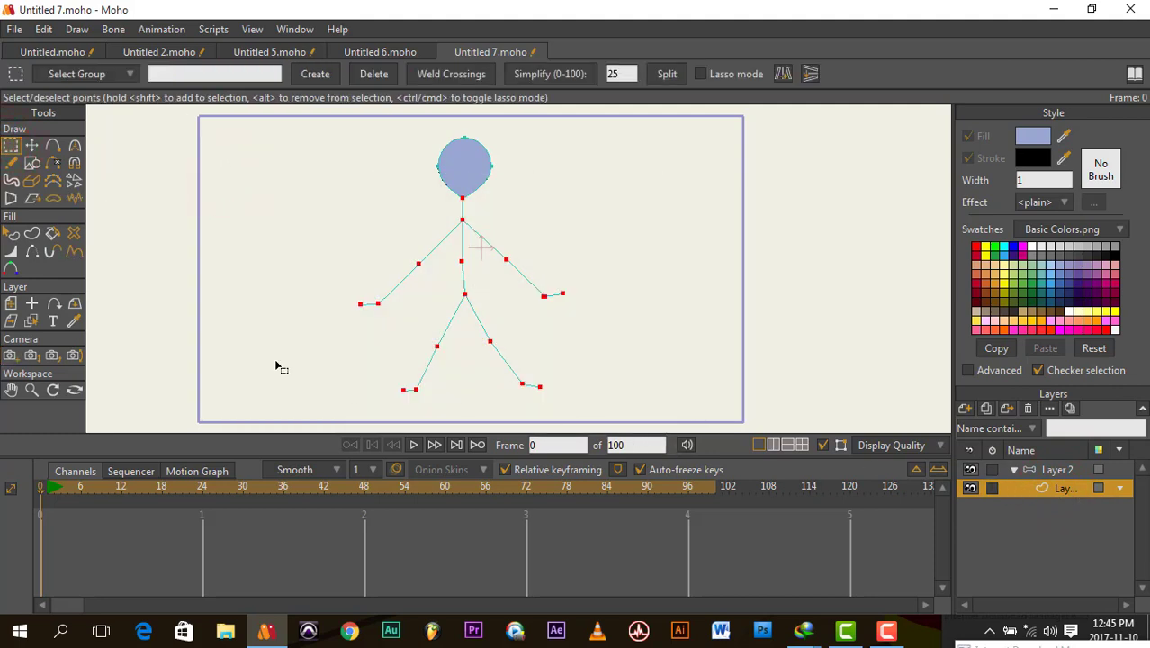
left_click(32, 234)
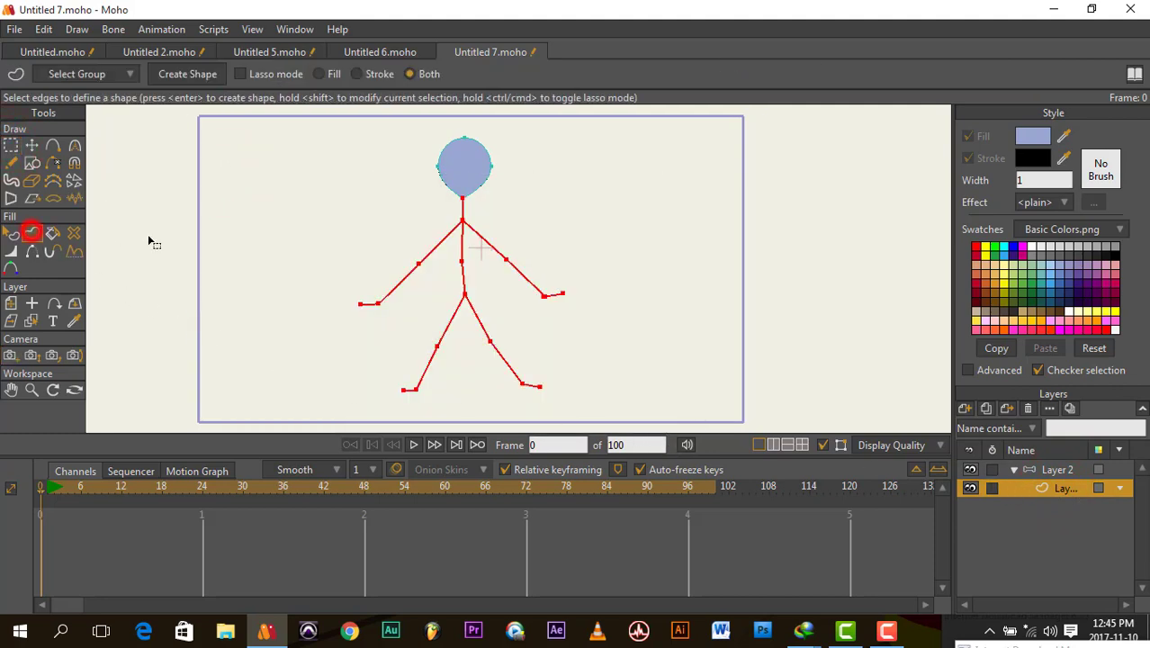
left_click(199, 74)
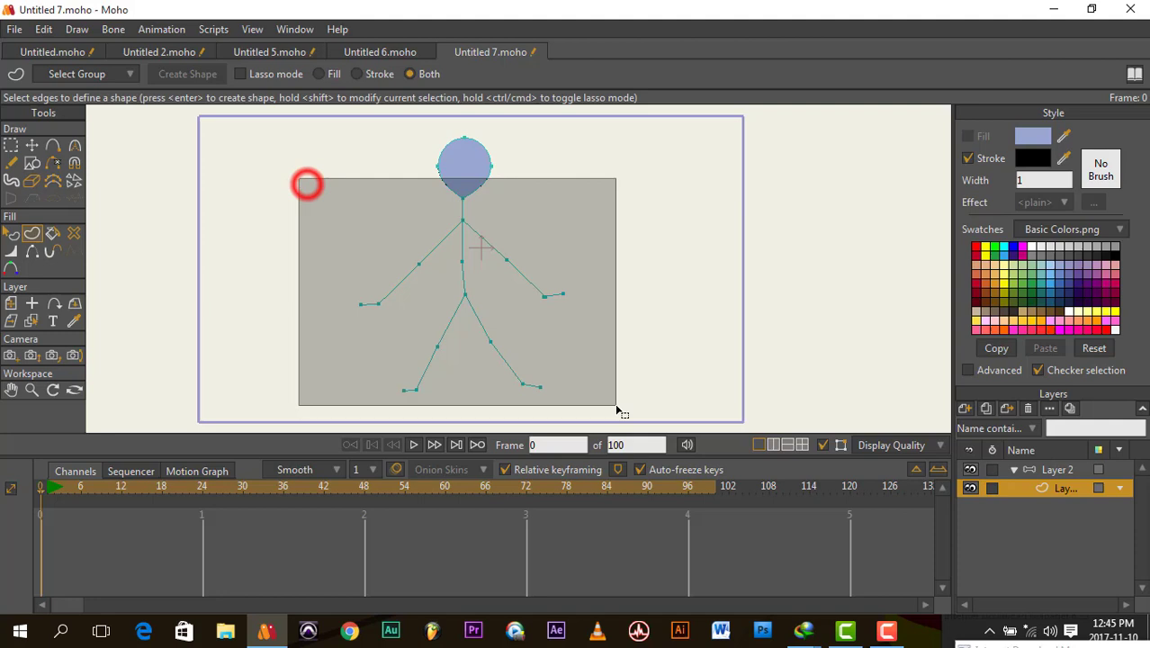
left_click_drag(617, 409, 621, 412)
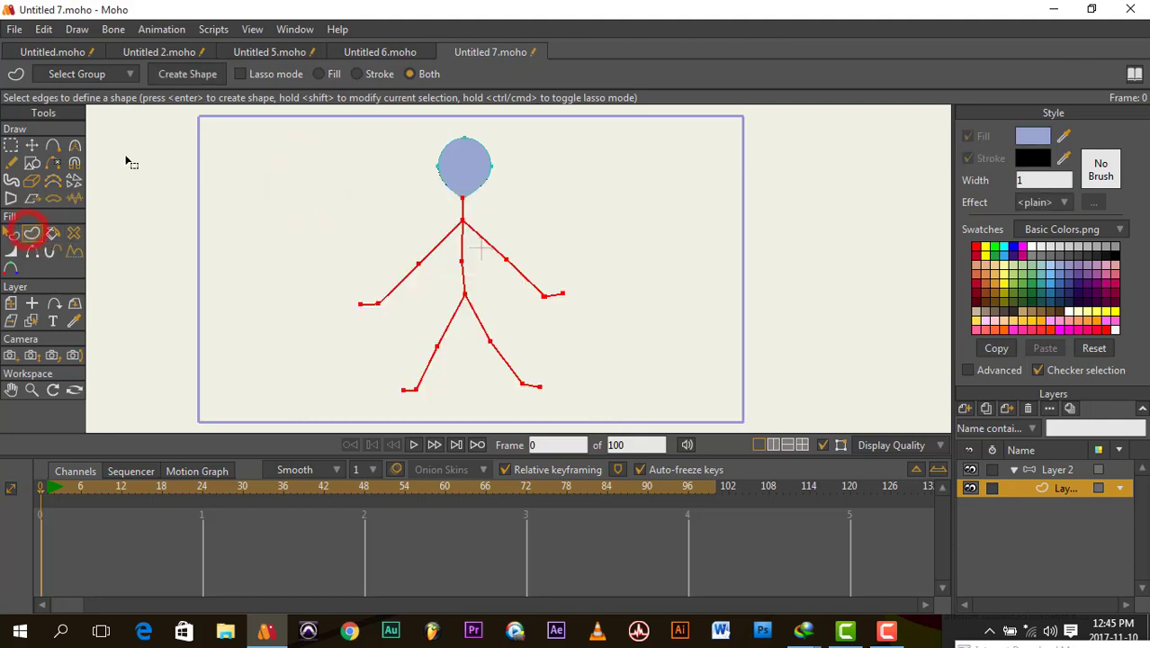
left_click(186, 76)
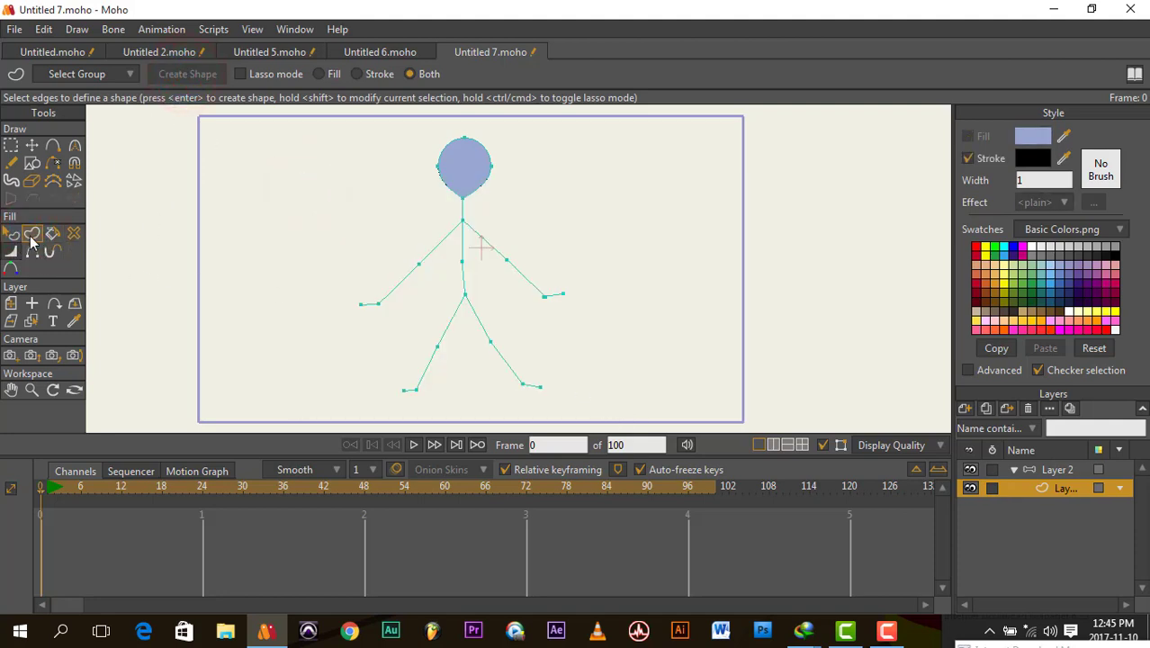
Select all the stick figure's body points below the head and thicken their lines to about 1064 percent width.
left_click(11, 144)
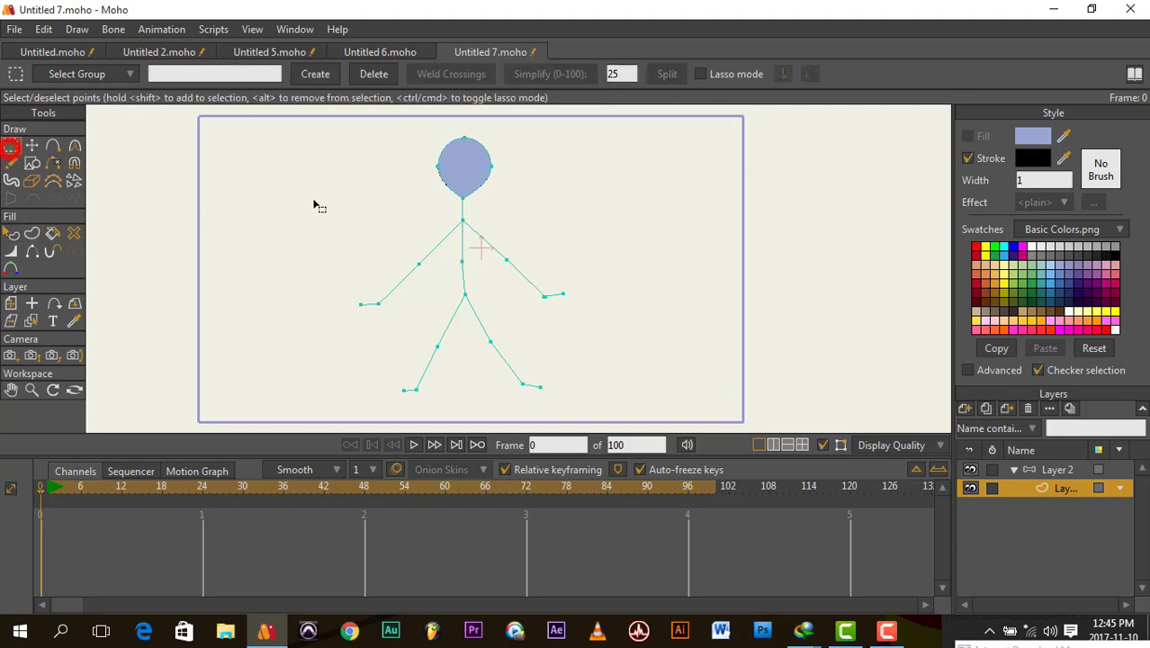
left_click_drag(293, 171, 481, 389)
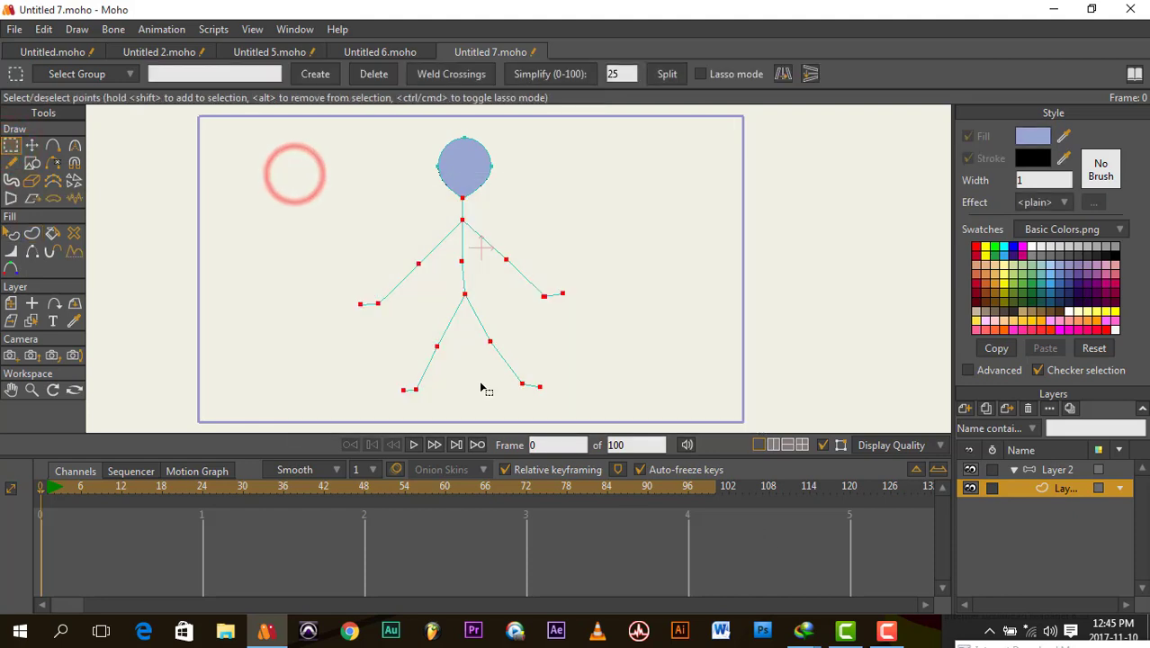
left_click(9, 255)
left_click_drag(455, 255, 913, 284)
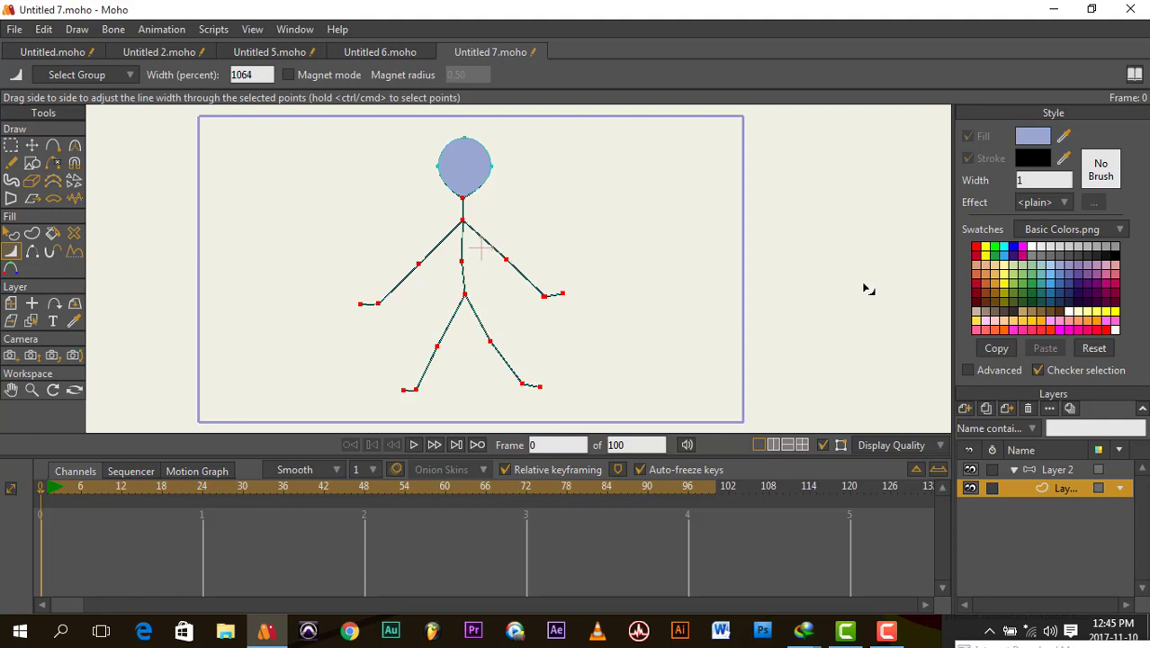
left_click(578, 281)
Adjust the knee and foot points of the stick figure's right-hand leg, pulling the foot slightly inward.
left_click(30, 145)
left_click(276, 240)
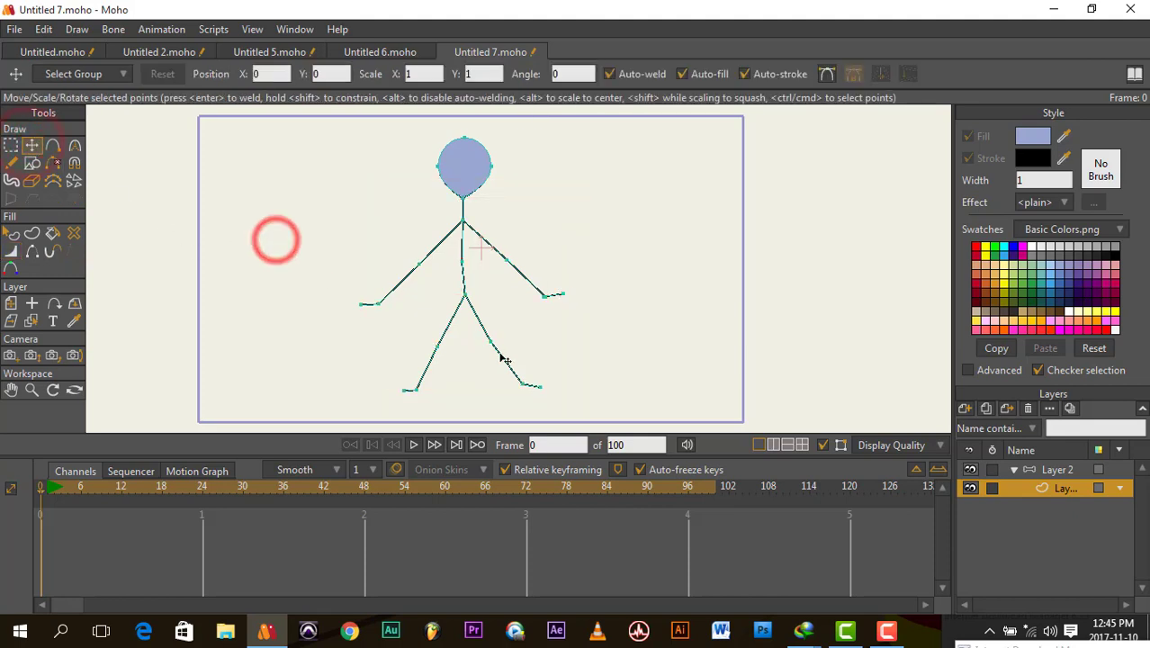
left_click(493, 341)
mouse_move(497, 344)
left_mouse_down()
mouse_move(531, 378)
mouse_move(514, 385)
mouse_move(529, 388)
left_mouse_up()
left_click(514, 386)
In the bone layer Layer 2, add a short hip bone and a chain of bones up the torso, neck and head.
left_click(1059, 471)
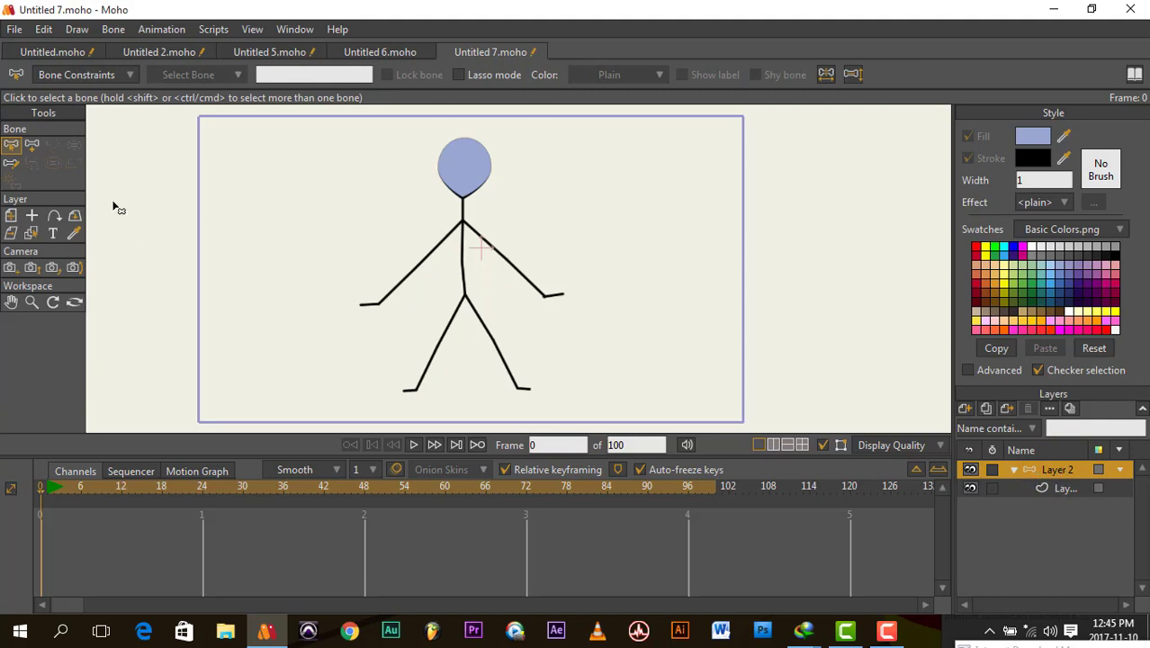
left_click(33, 145)
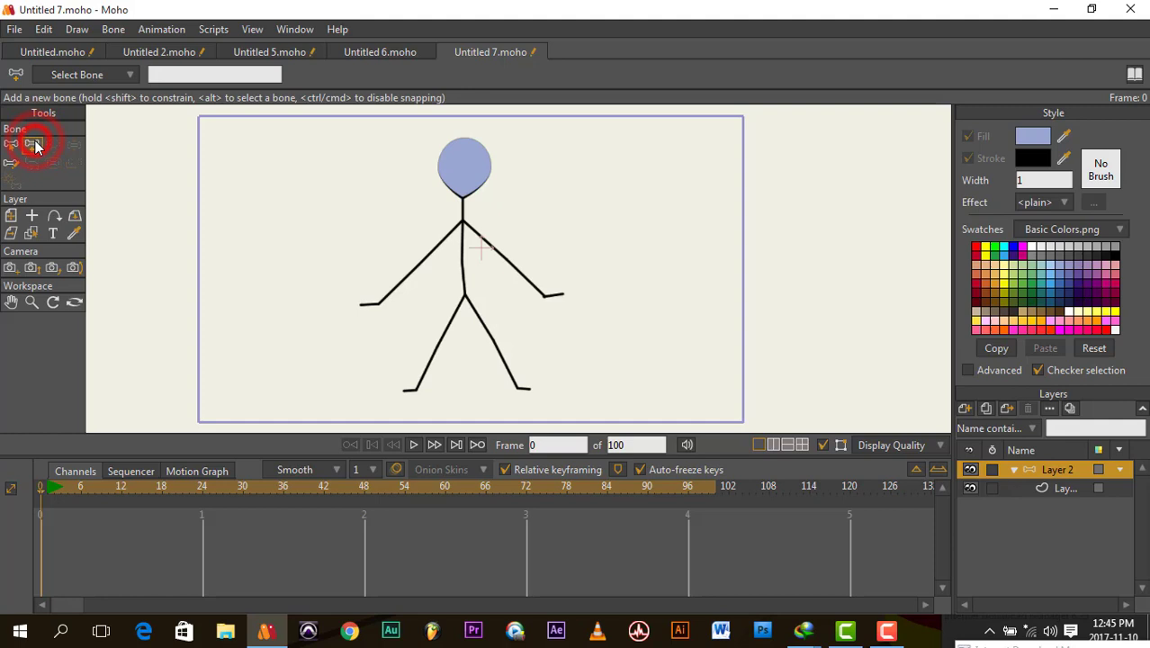
left_click_drag(474, 291, 462, 219)
left_click(462, 213)
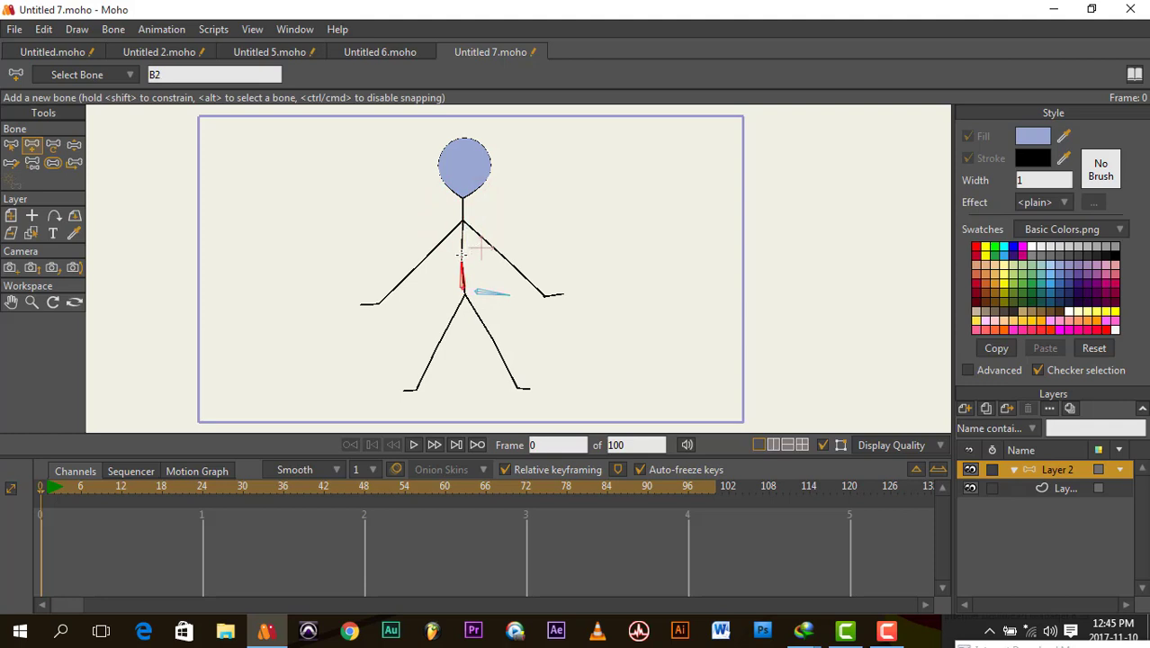
left_click_drag(464, 219, 459, 133)
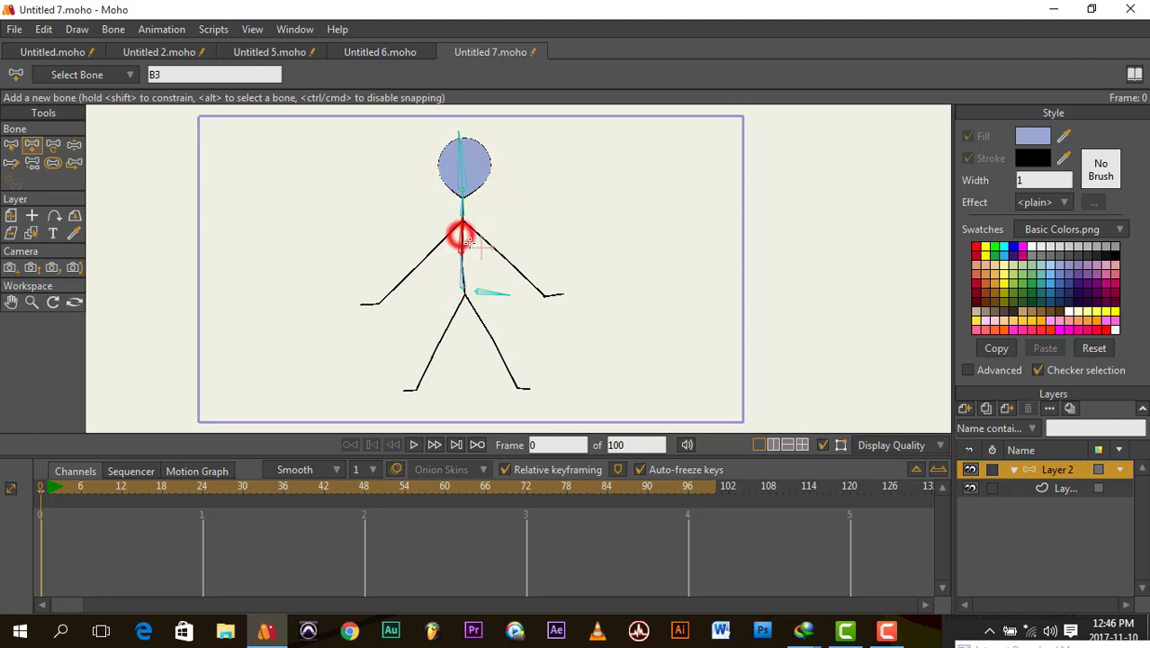
Add upper arm, forearm and hand bones along both arms, starting from the upper torso bone.
left_click_drag(462, 221, 564, 292)
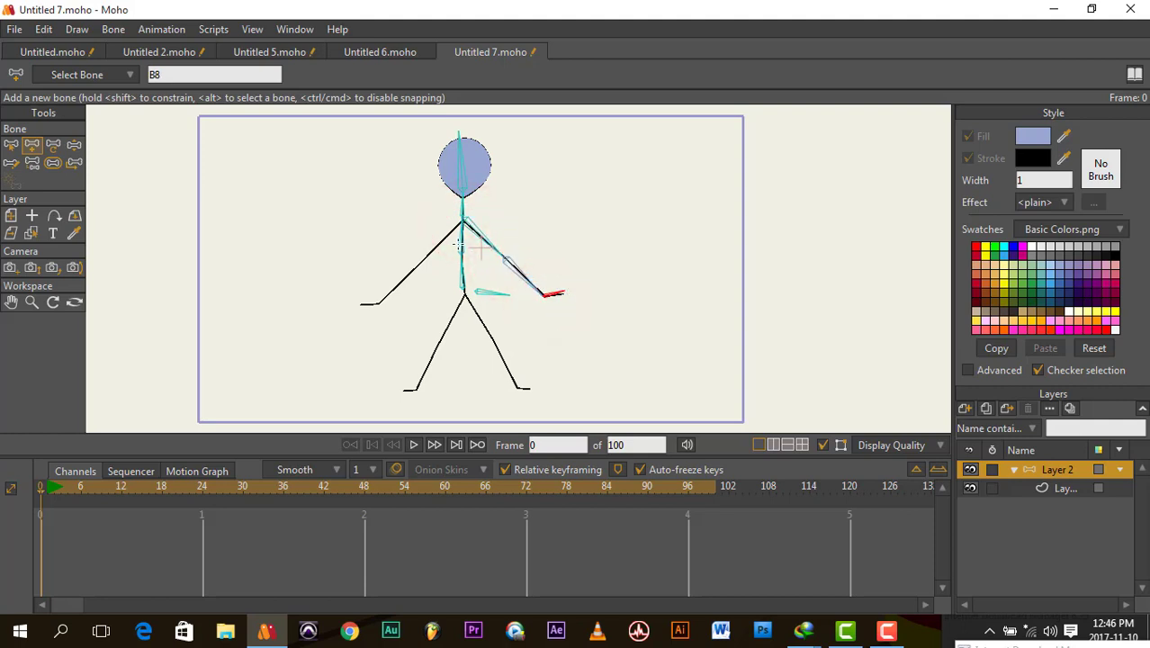
left_click_drag(462, 239, 368, 306)
Add thigh, shin and foot bones along both legs, parented to the lower torso bone.
left_click(460, 281)
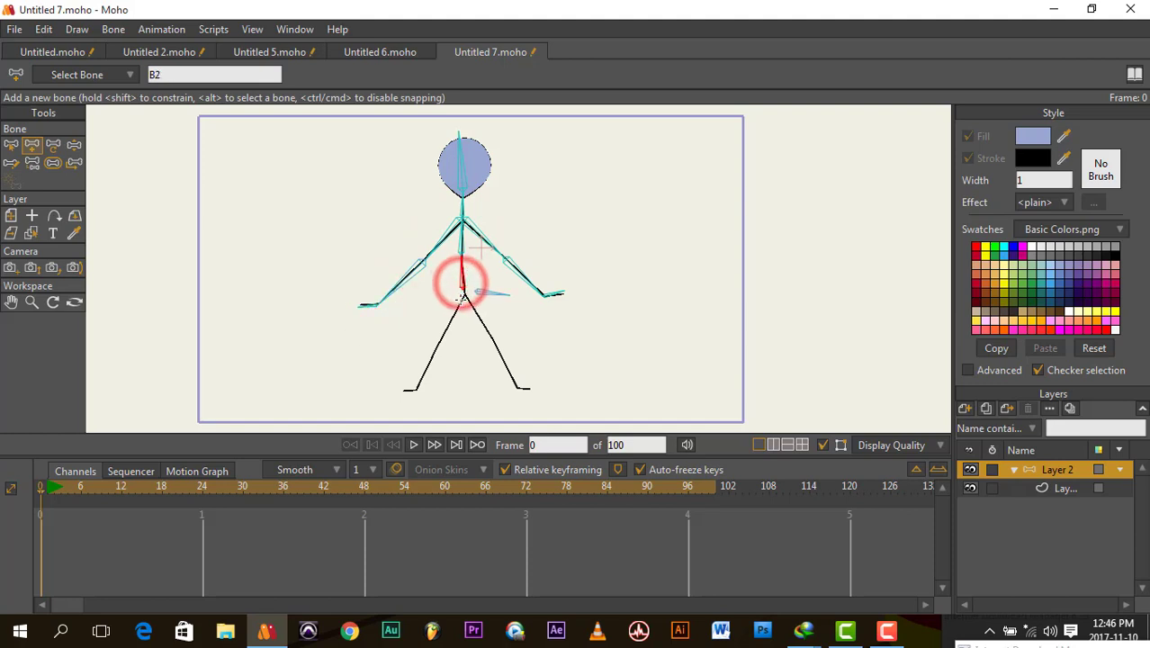
left_click_drag(462, 297, 400, 390)
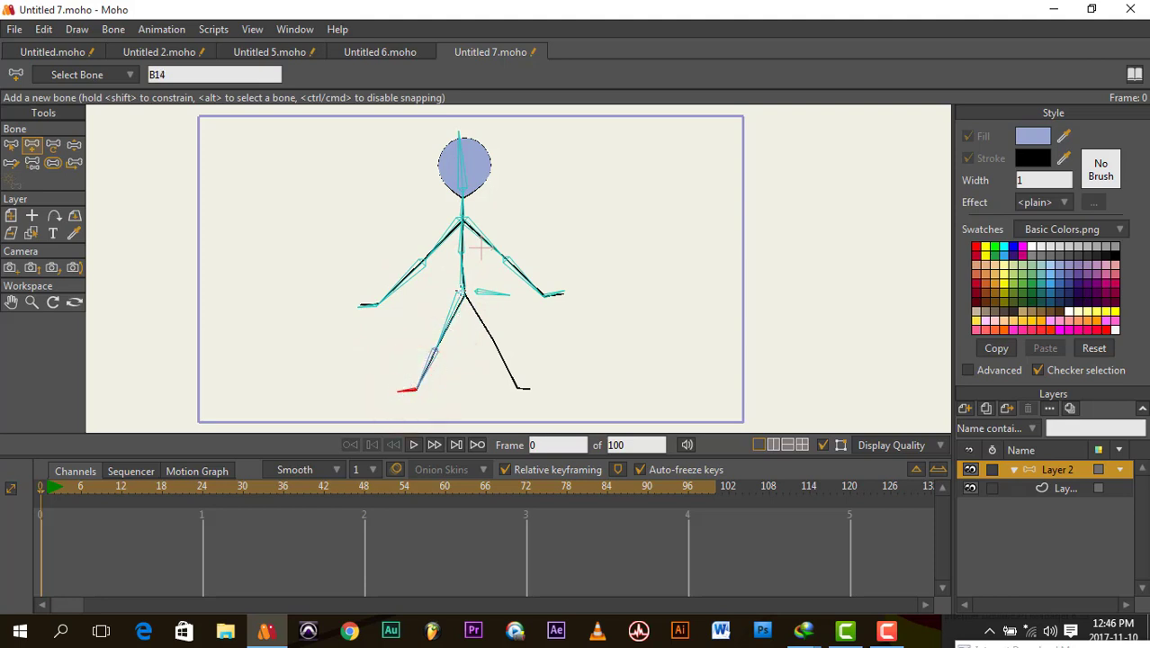
left_click(459, 277)
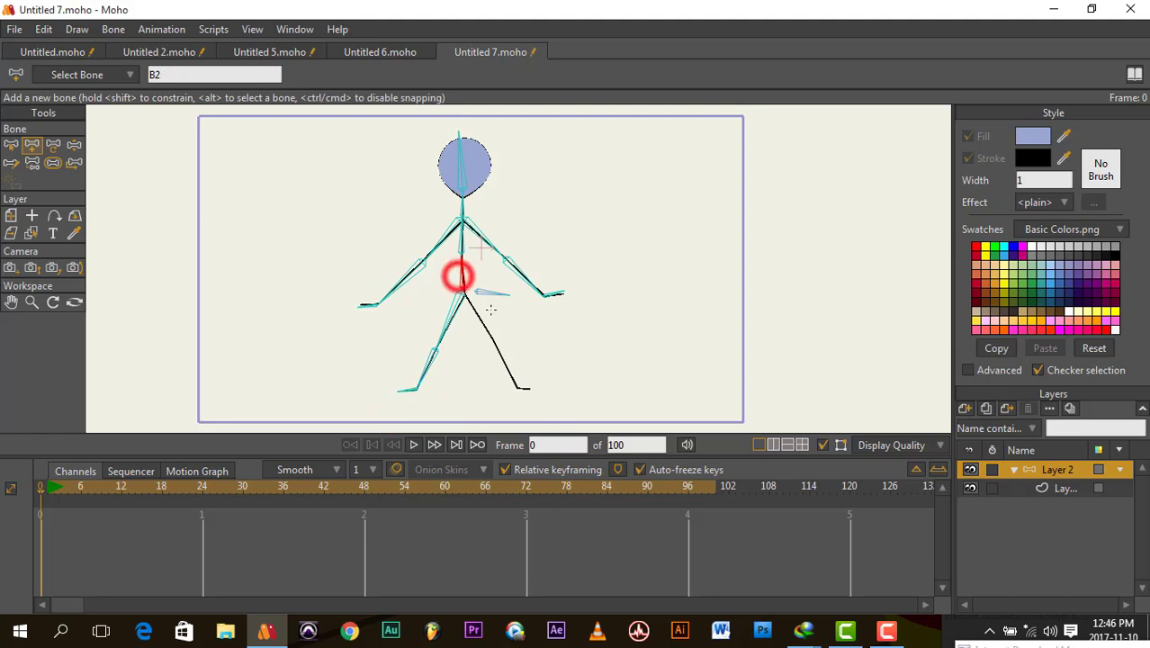
mouse_move(463, 293)
left_mouse_down()
mouse_move(516, 386)
mouse_move(536, 392)
left_mouse_up()
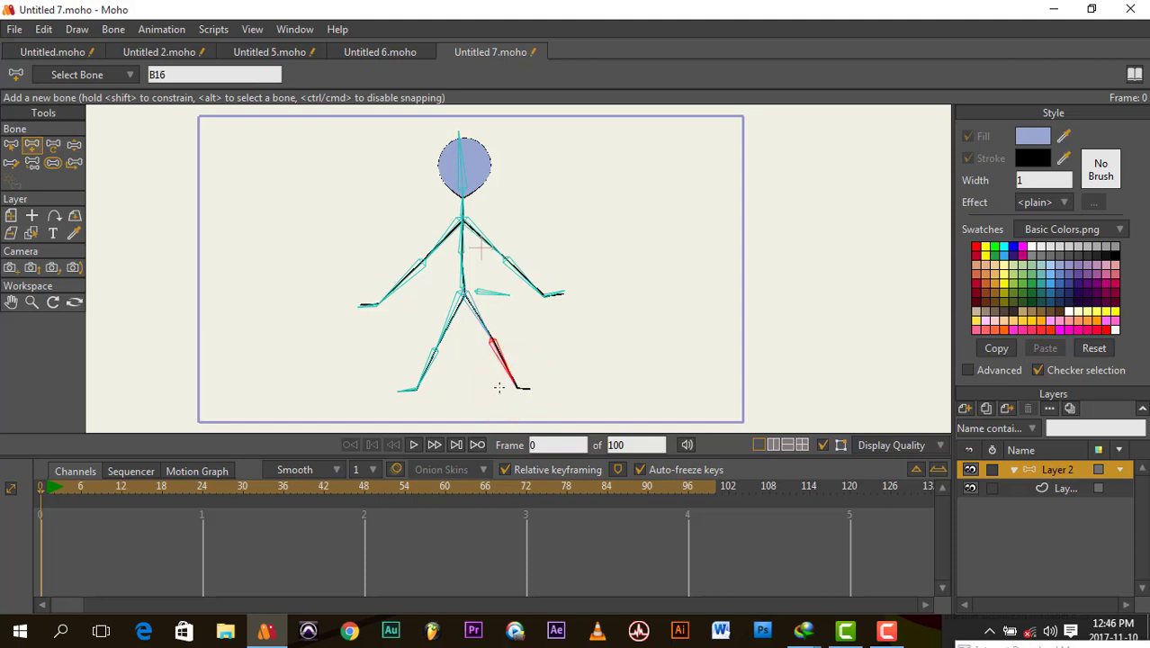
left_click(497, 340, "alt")
left_click_drag(505, 347, 531, 389)
Select all bones and reduce their strength to a narrow region around each limb, then deselect them.
left_click(11, 144)
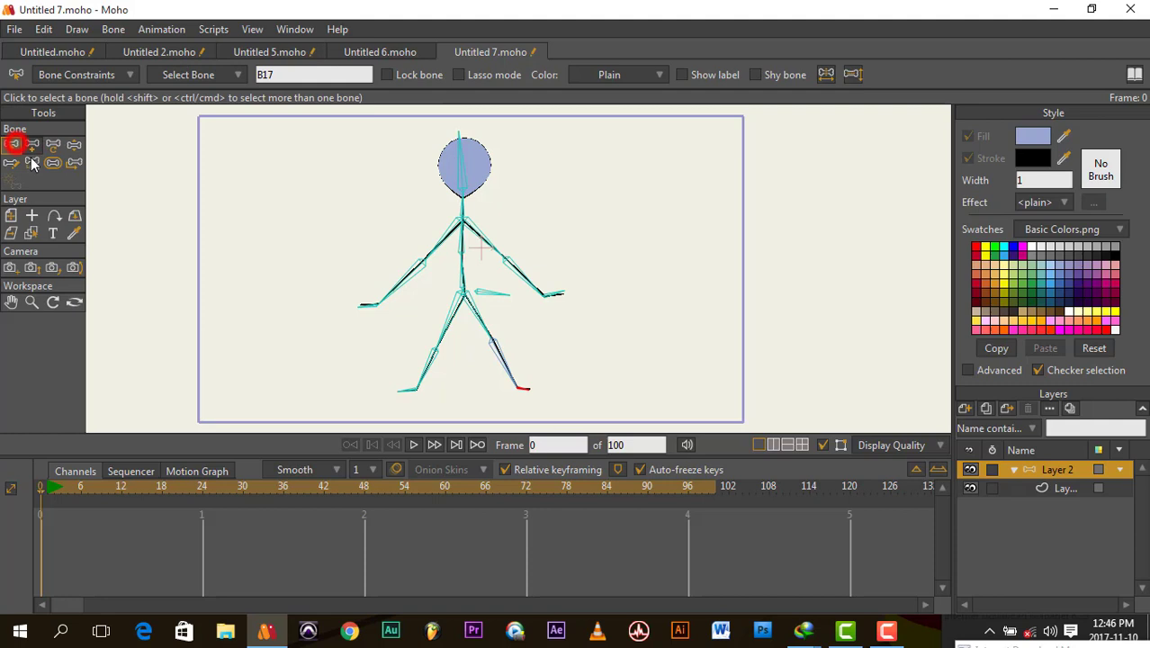
left_click_drag(271, 133, 648, 483)
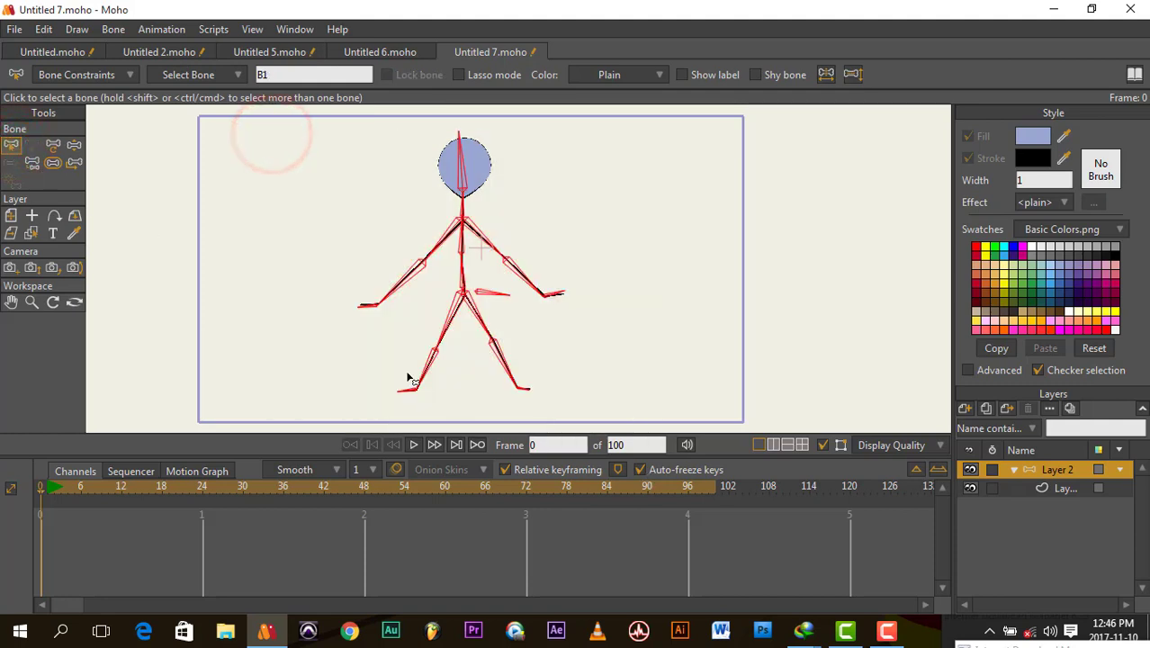
left_click(53, 162)
left_click_drag(517, 272, 441, 287)
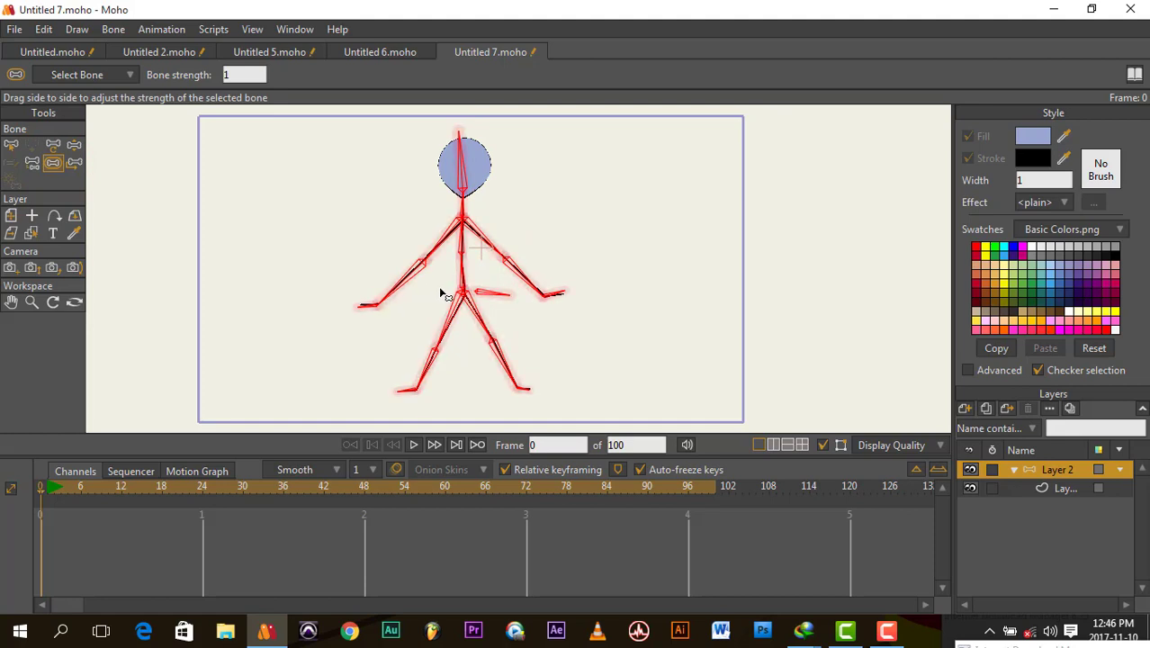
left_click(11, 144)
left_click(74, 144)
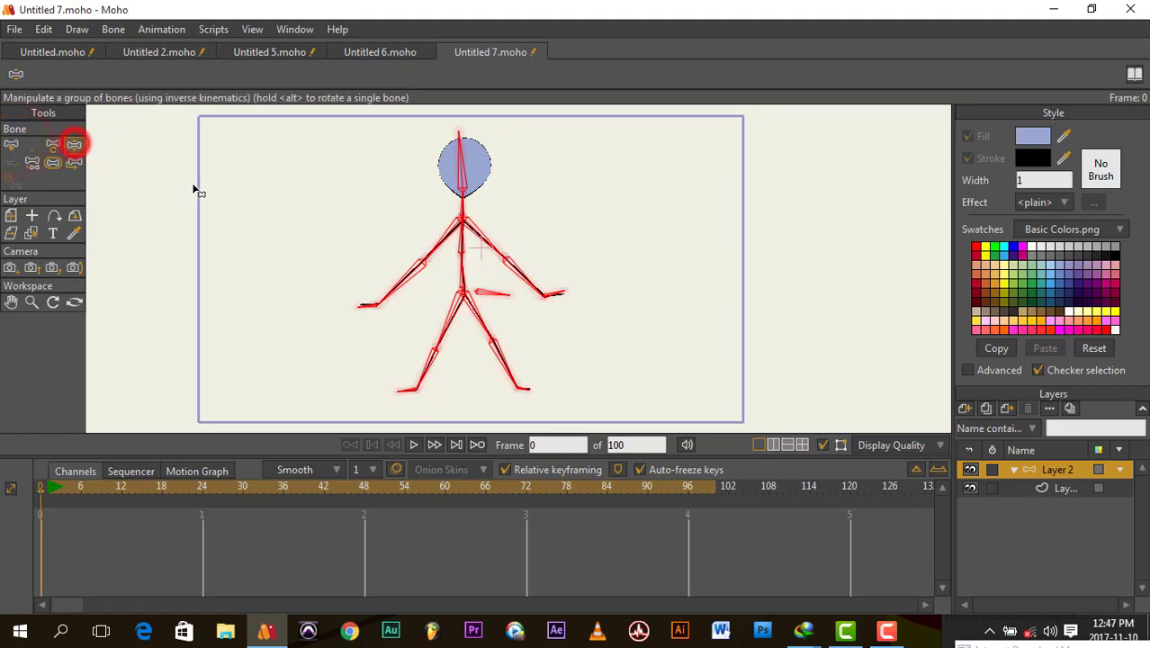
left_click(11, 145)
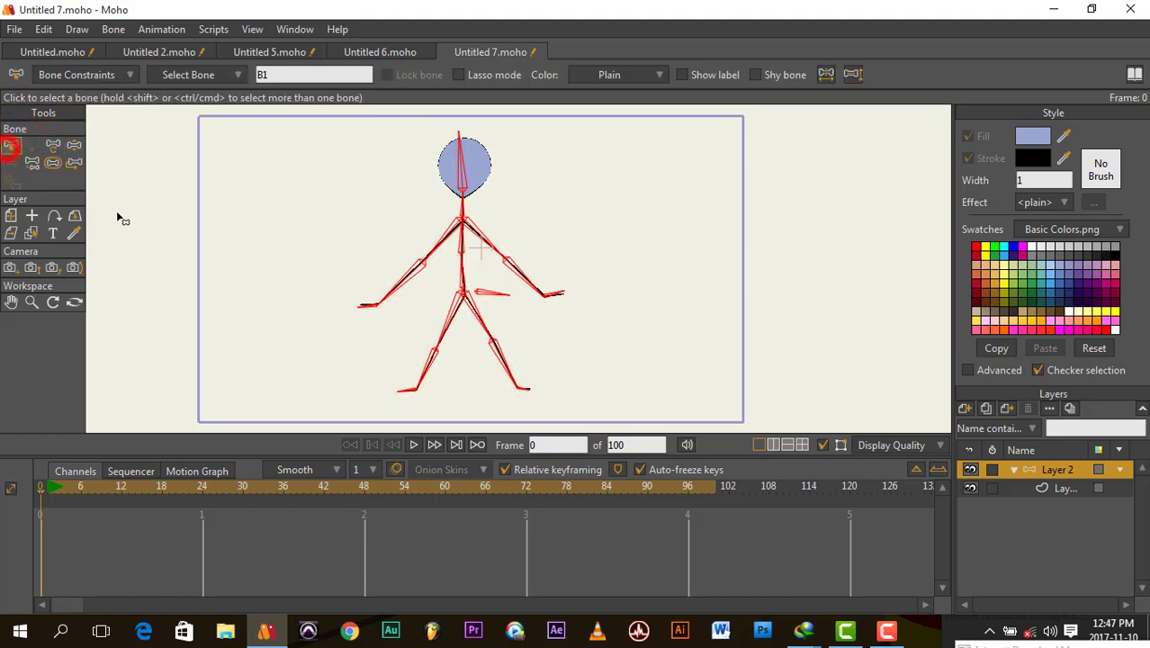
left_click(250, 180)
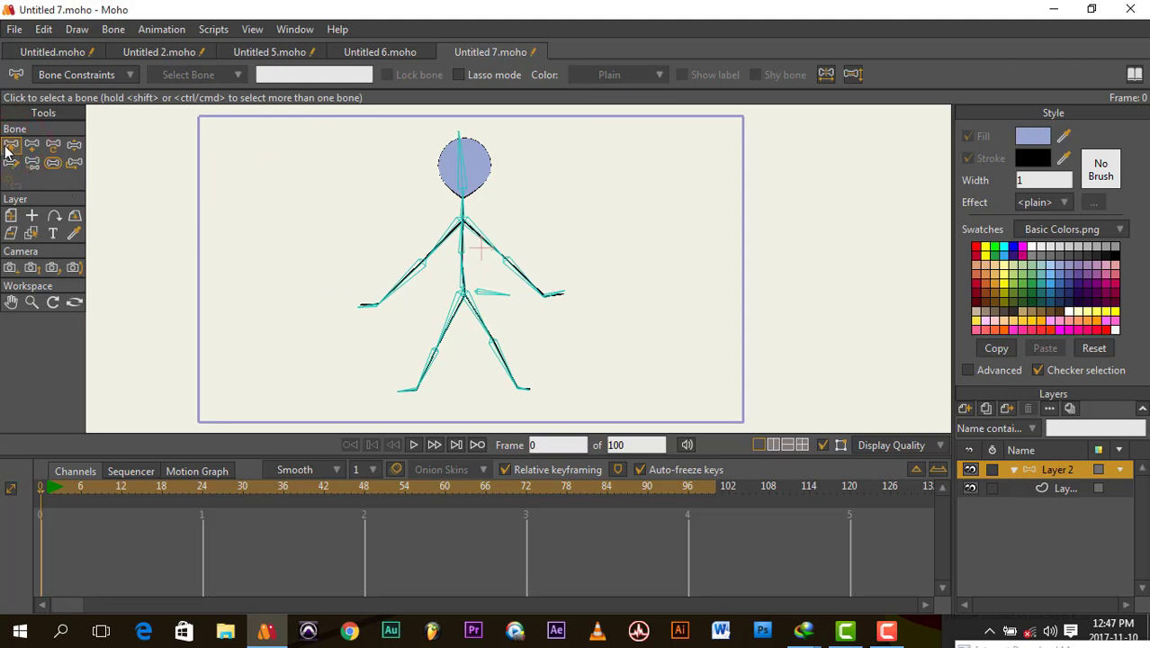
Test the rig at frame 0 with Manipulate Bones by tilting the head and bending both arms and legs into a crouch.
left_click(75, 152)
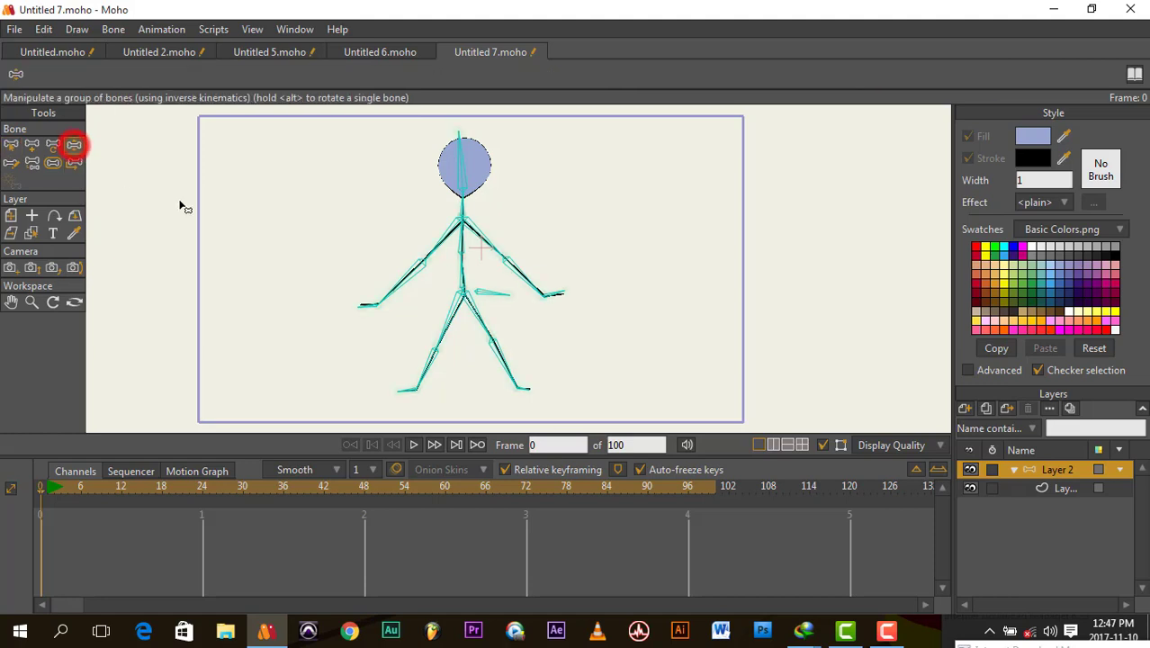
left_click_drag(478, 147, 508, 130)
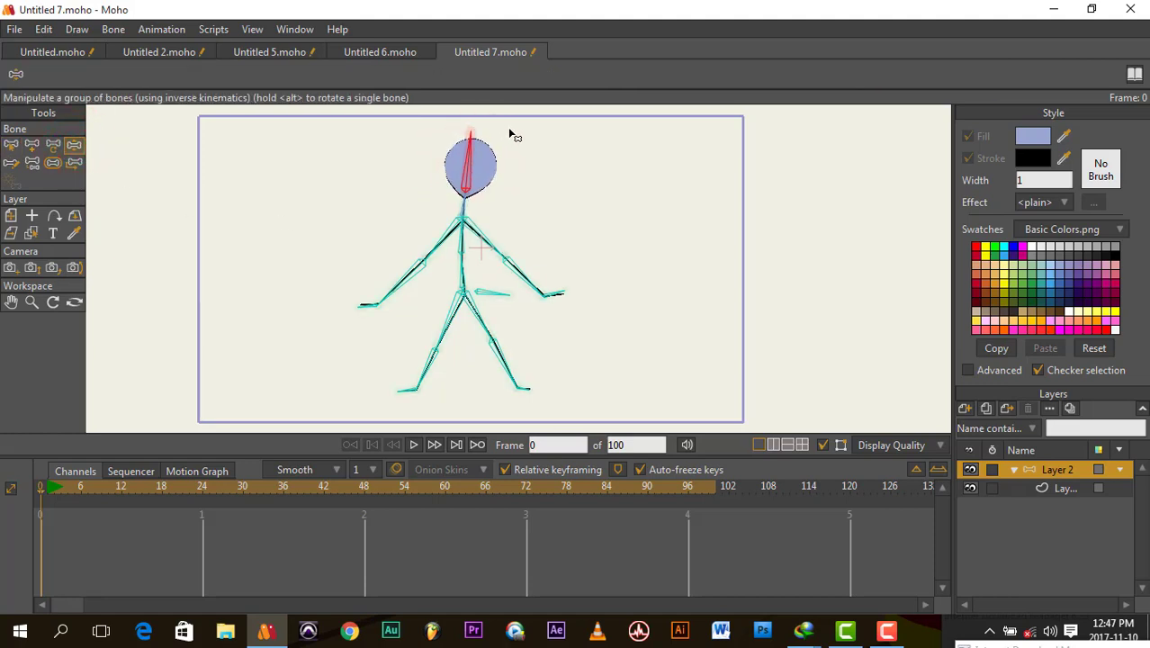
left_click_drag(477, 235, 549, 268)
left_click(541, 266)
left_click_drag(415, 271, 371, 244)
mouse_move(506, 341)
left_mouse_down()
mouse_move(542, 295)
mouse_move(500, 331)
left_mouse_up()
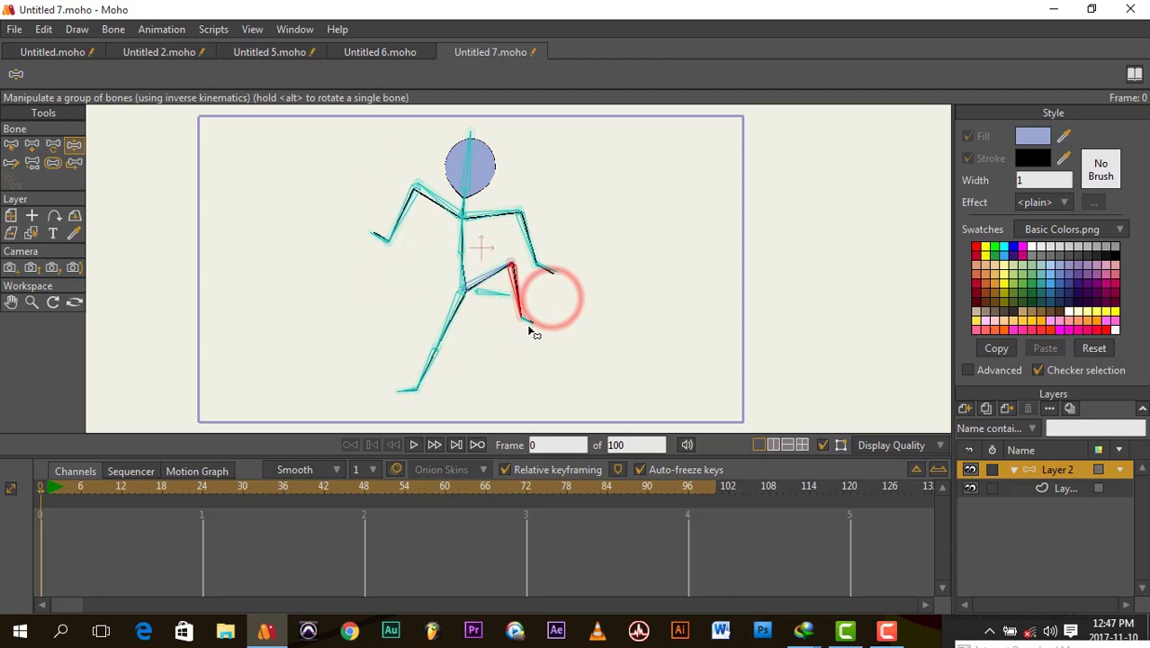
left_click_drag(449, 377, 447, 301)
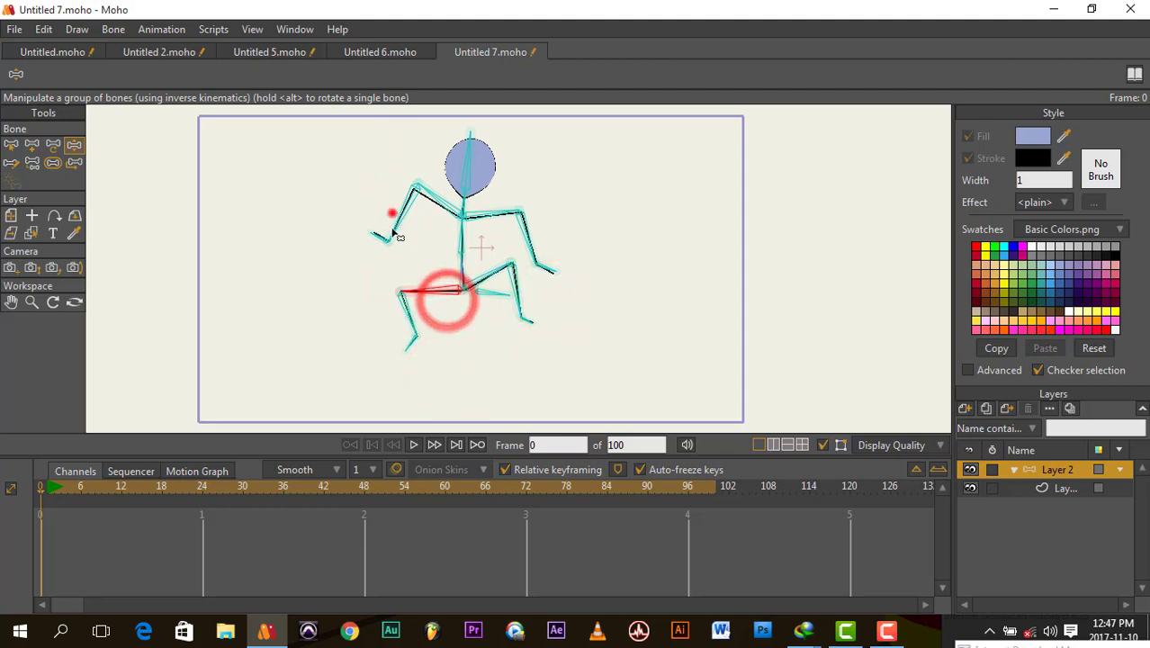
left_click_drag(391, 214, 437, 264)
left_click_drag(521, 303, 537, 346)
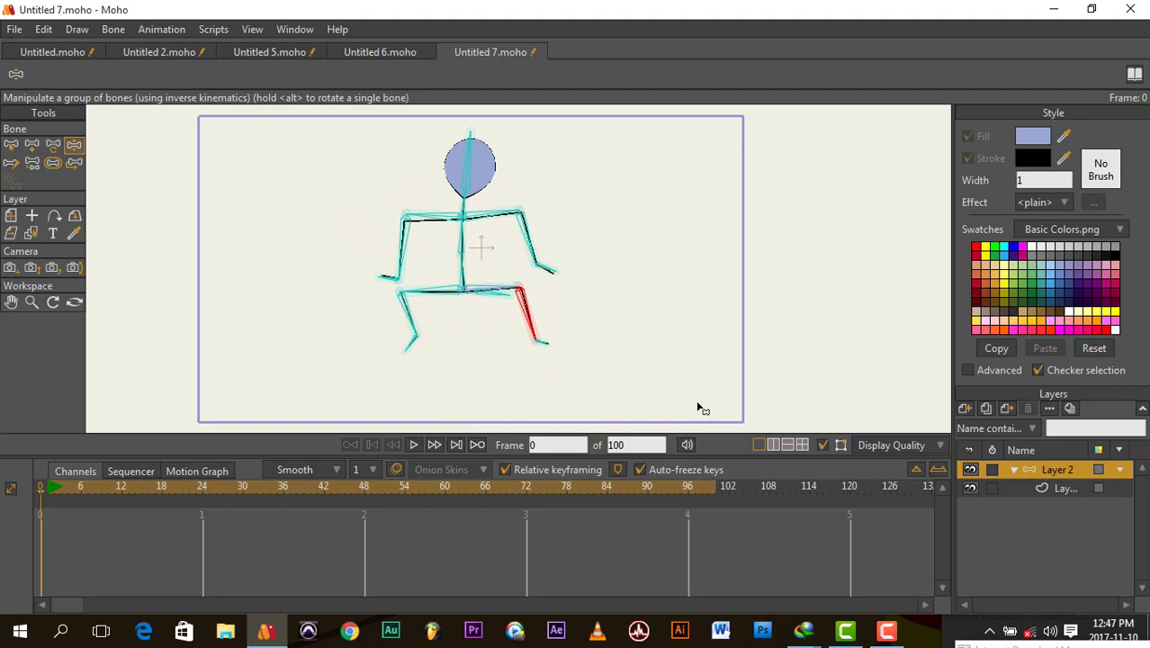
Continue testing the rig at frame 0 by lowering both legs and arms beneath the body and straightening the head.
left_click_drag(402, 318, 416, 401)
left_click_drag(539, 313, 499, 404)
left_click_drag(523, 226, 500, 318)
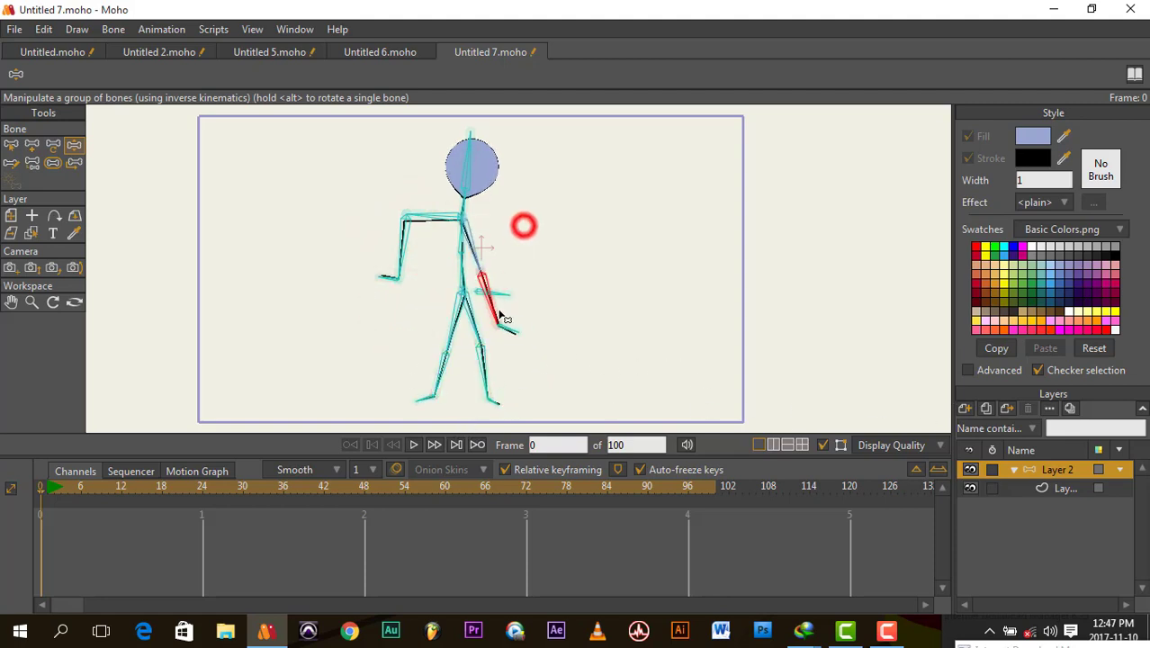
left_click_drag(401, 247, 441, 308)
mouse_move(495, 146)
left_mouse_down()
mouse_move(473, 146)
mouse_move(498, 149)
left_mouse_up()
left_click_drag(449, 300, 427, 310)
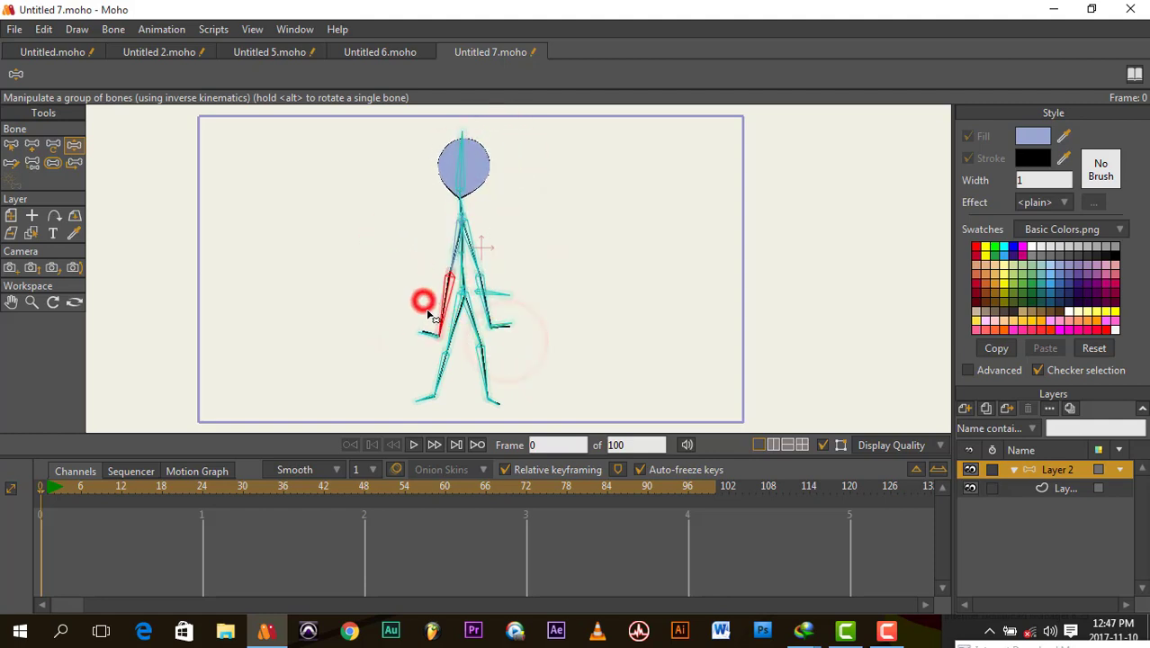
At frame 1, pose the figure standing with both arms lowered beside the body and the legs close together.
left_click(50, 487)
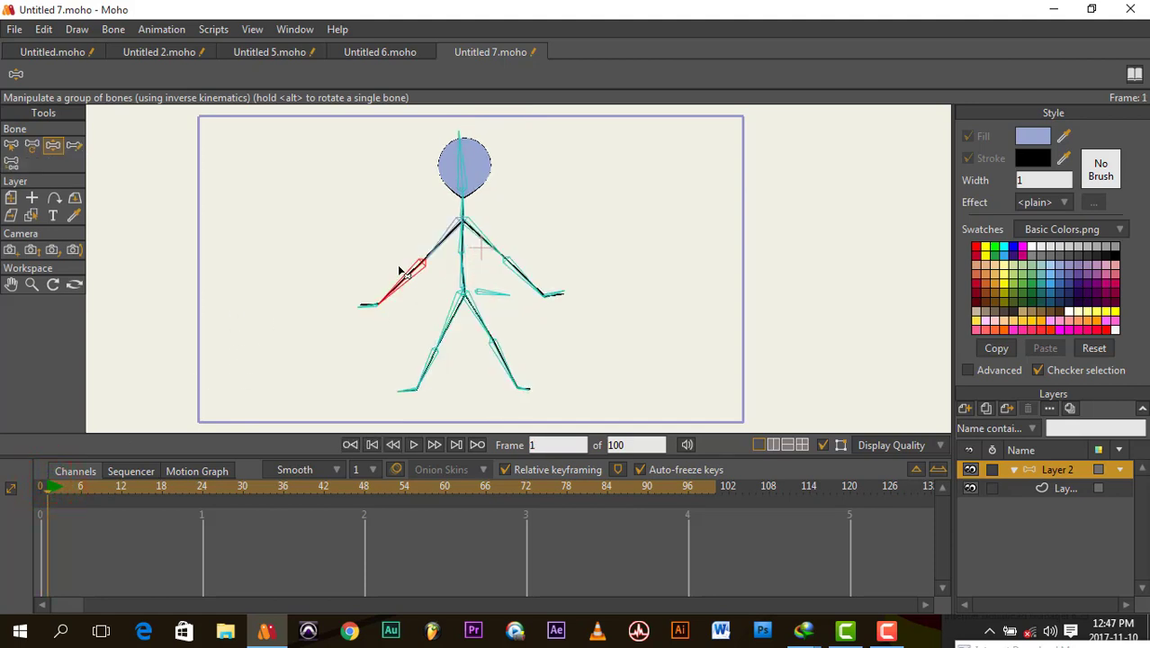
left_click_drag(398, 267, 454, 315)
mouse_move(480, 357)
left_mouse_down()
mouse_move(460, 373)
mouse_move(476, 379)
left_mouse_up()
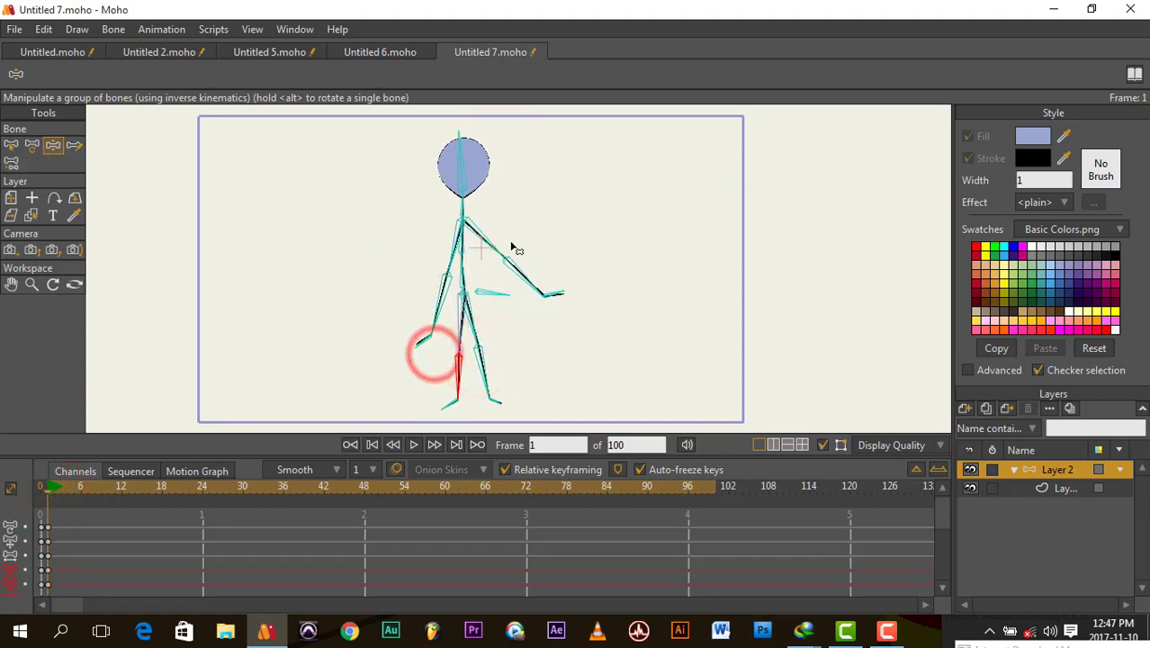
left_click_drag(511, 246, 531, 335)
left_click_drag(459, 363, 449, 375)
mouse_move(477, 371)
left_mouse_down()
mouse_move(464, 377)
mouse_move(475, 382)
left_mouse_up()
left_click_drag(482, 255, 502, 287)
left_click_drag(473, 277, 479, 279)
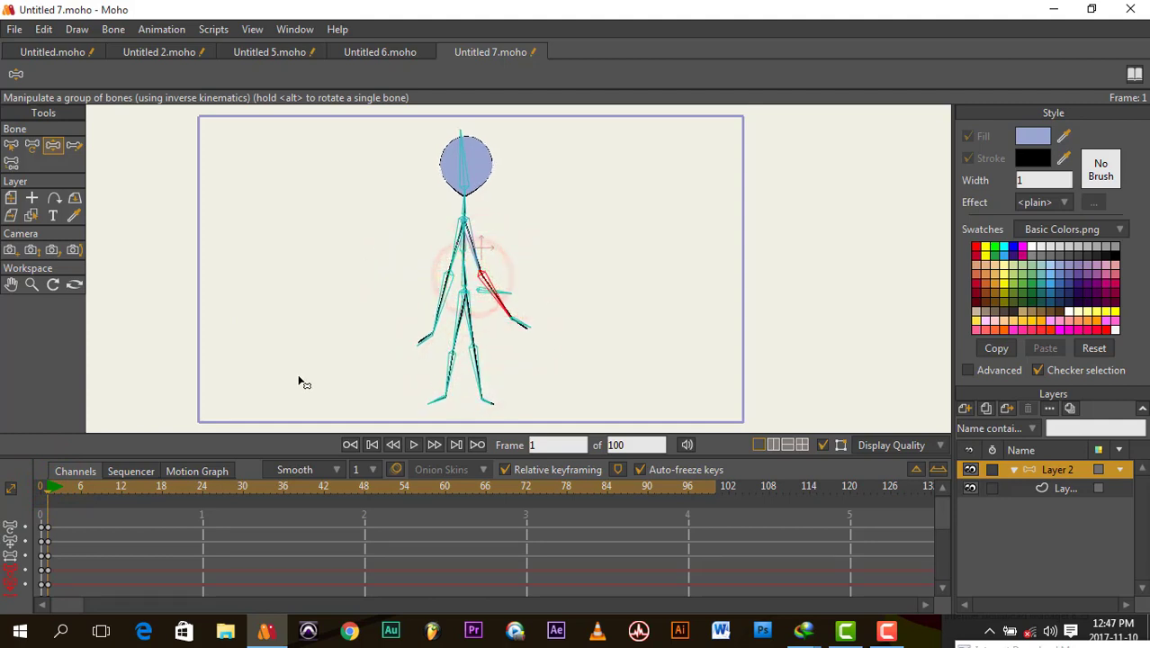
Add a keyframe to Layer 2 and its sub-layers at frame 1, and key the same pose at frame 12.
left_click(153, 31)
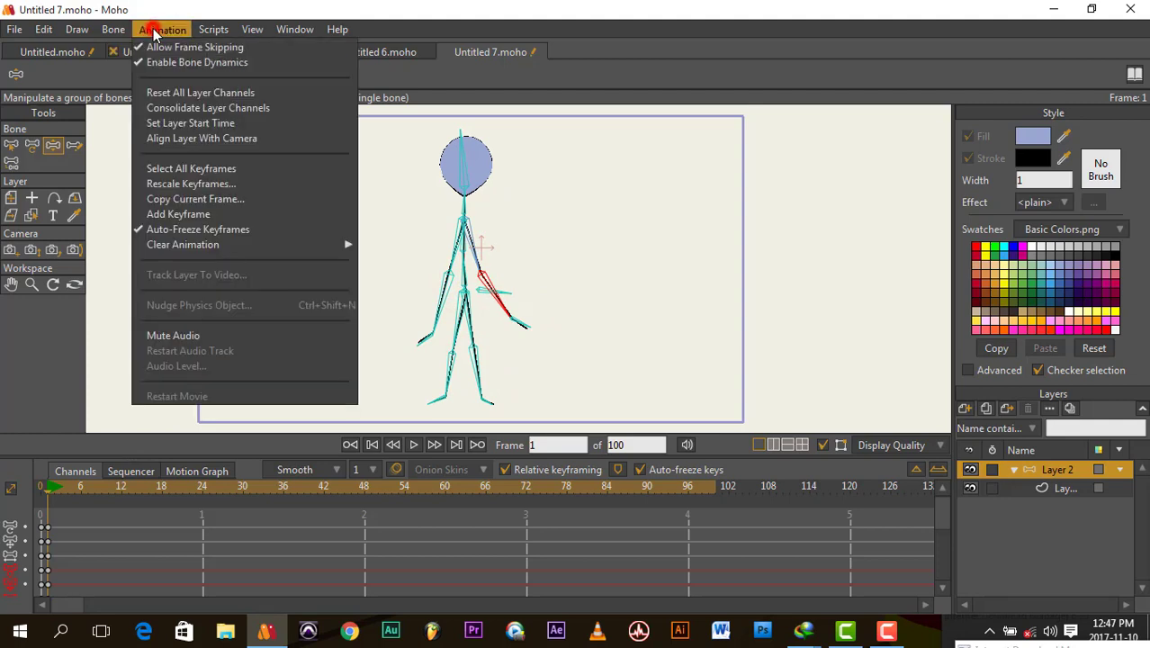
left_click(187, 214)
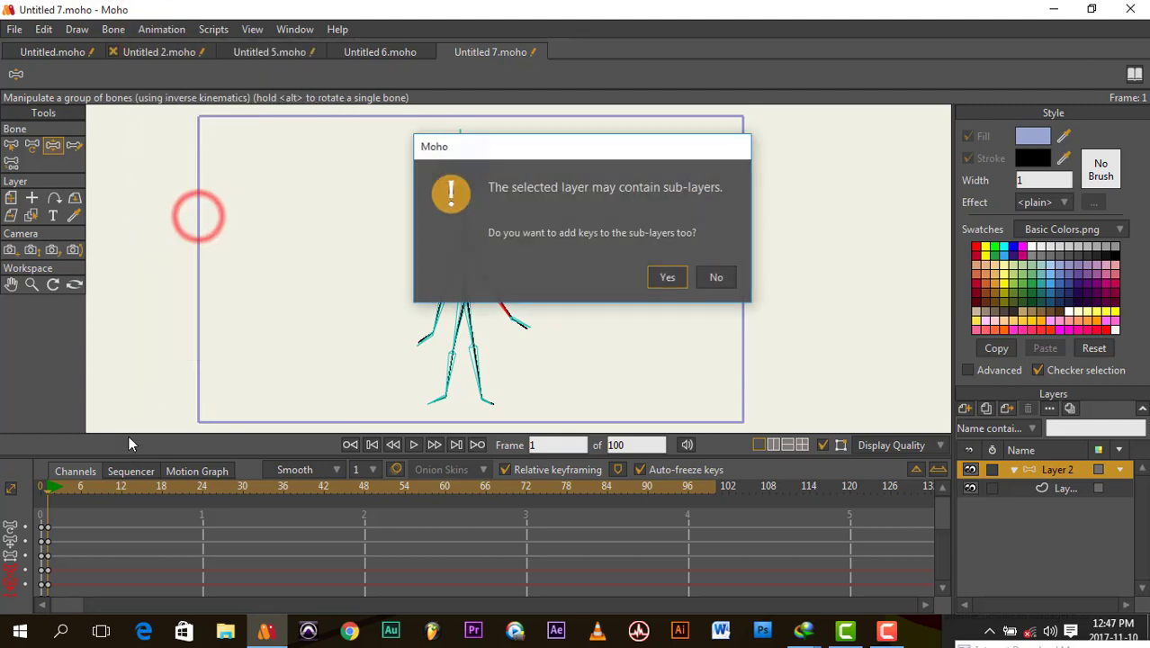
left_click(667, 277)
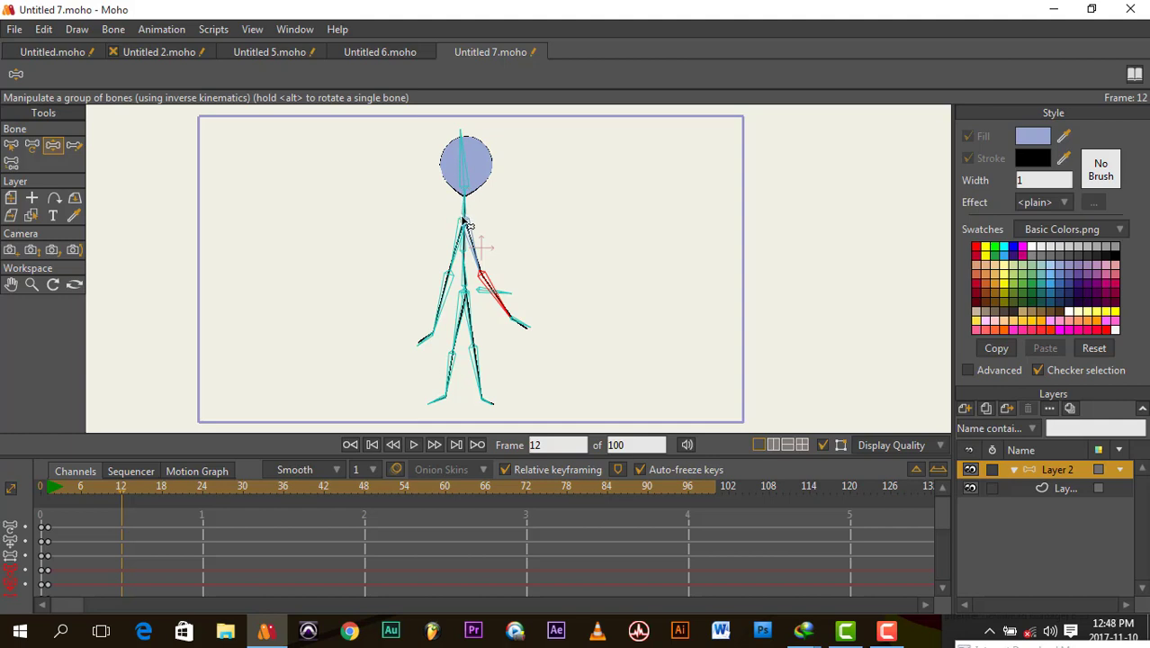
left_click(495, 404)
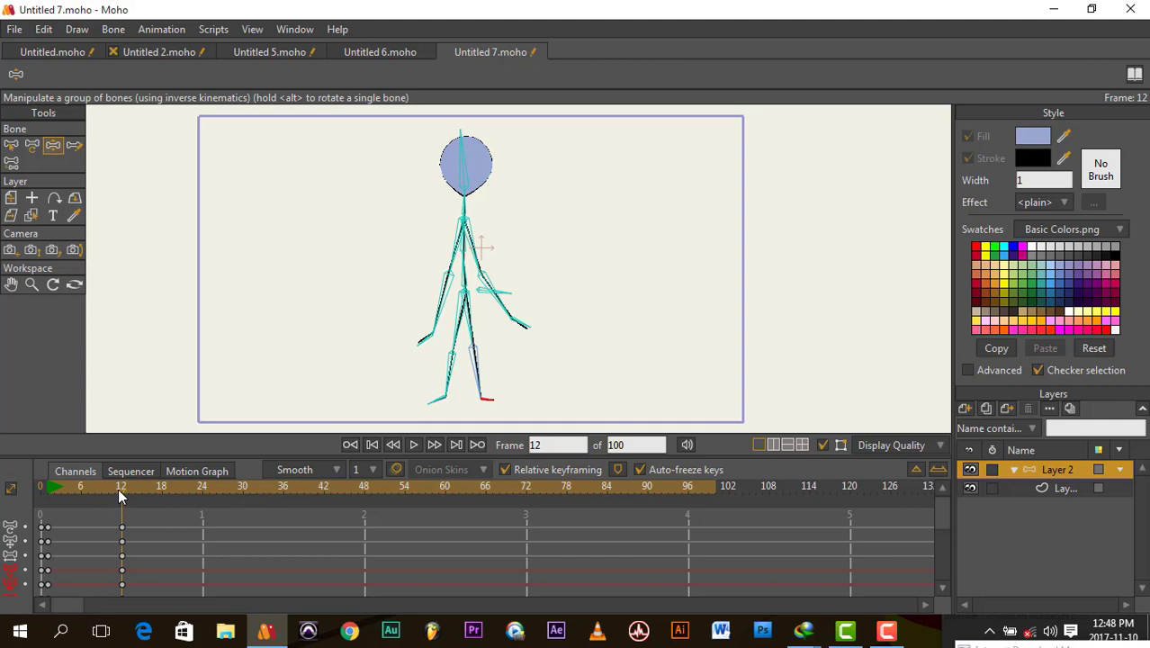
At frame 6, tilt the head to the right and bend the right-hand arm so its hand rests on the hip.
left_click_drag(39, 488, 57, 501)
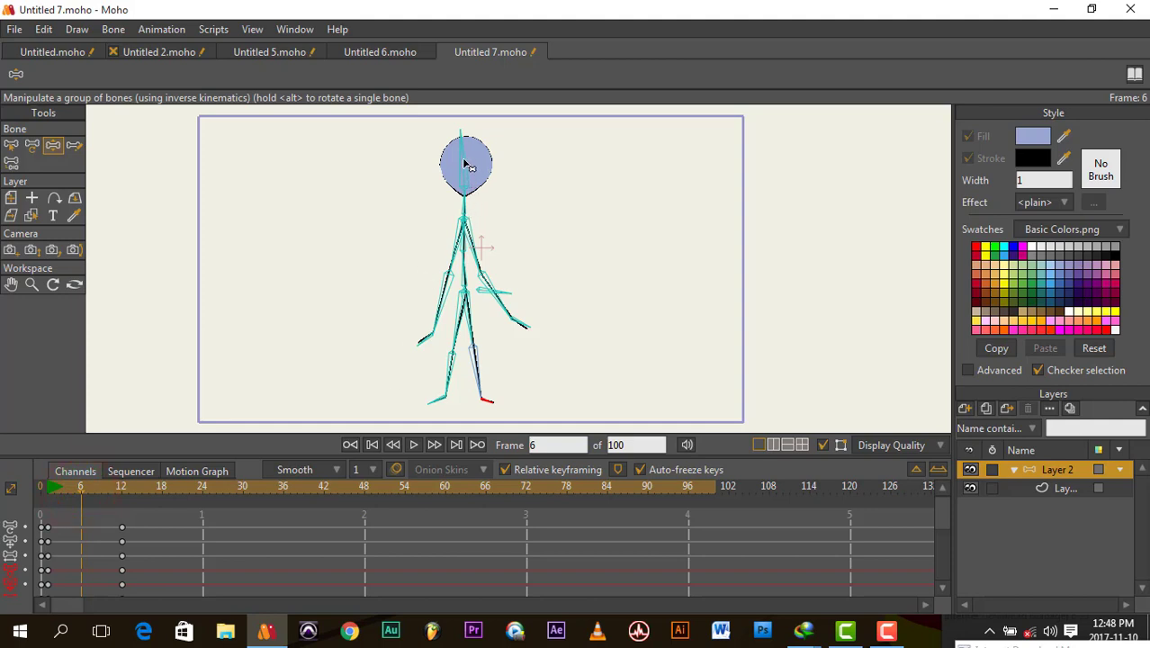
left_click_drag(464, 164, 487, 167)
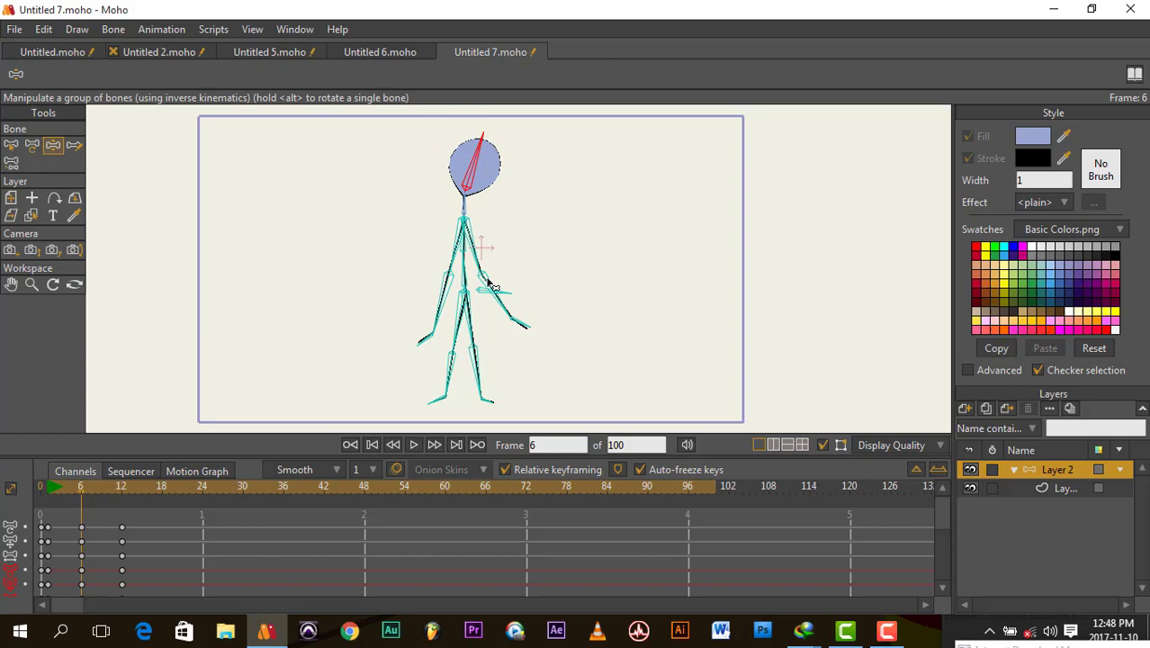
mouse_move(488, 283)
left_mouse_down()
mouse_move(478, 268)
mouse_move(460, 277)
mouse_move(472, 287)
left_mouse_up()
key("ctrl+z")
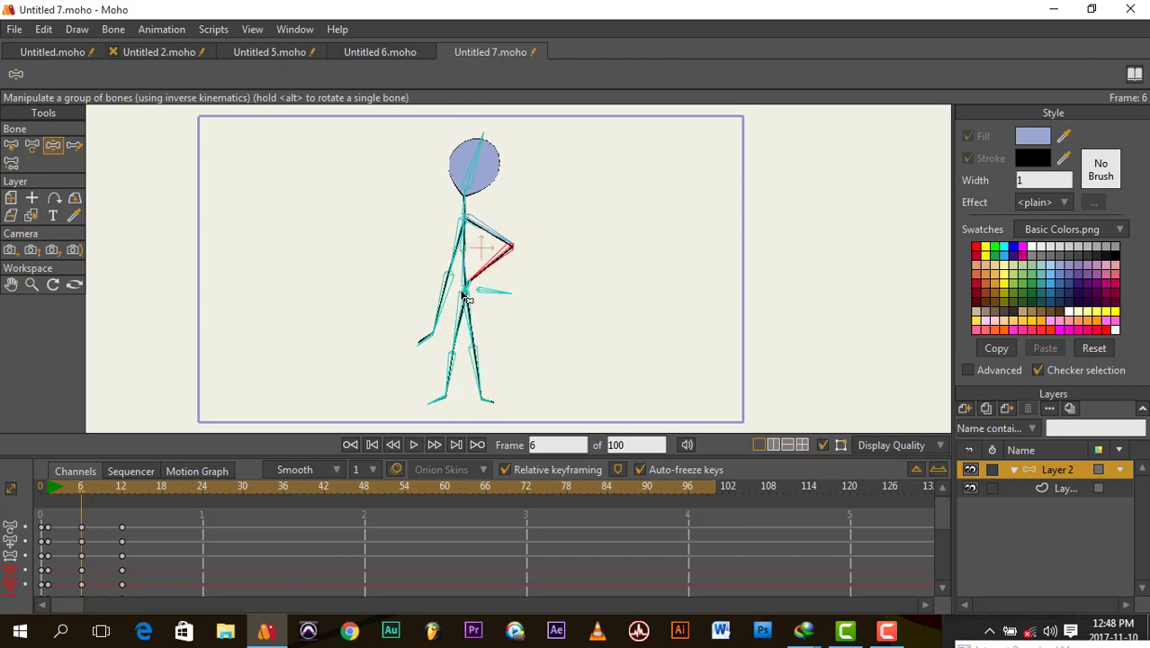
left_click(470, 285)
left_click_drag(502, 255, 504, 231)
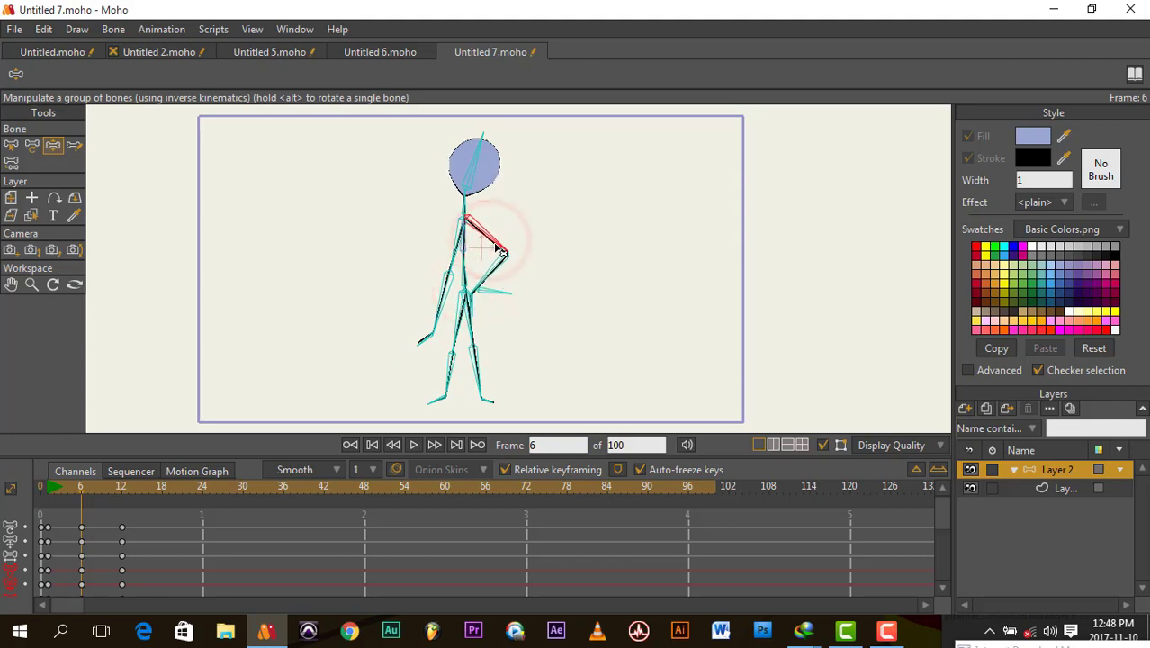
mouse_move(489, 274)
left_mouse_down()
mouse_move(511, 249)
mouse_move(496, 283)
left_mouse_up()
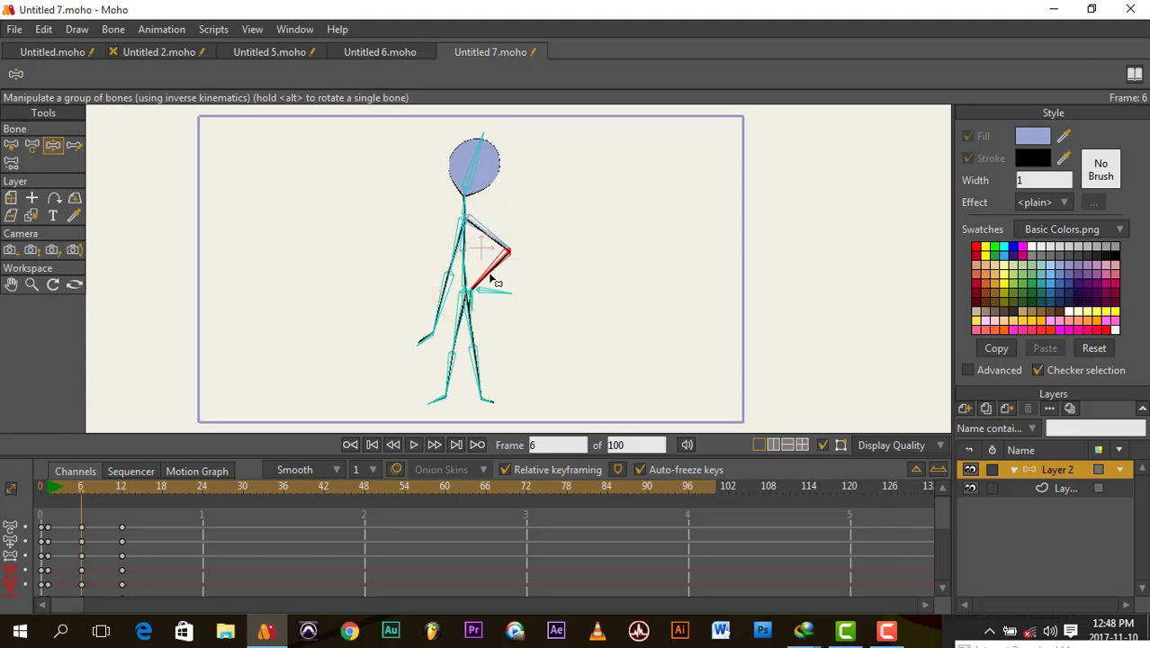
Scrub the motion up to frame 12 and delete all the keyframes at frame 12.
left_click(53, 487)
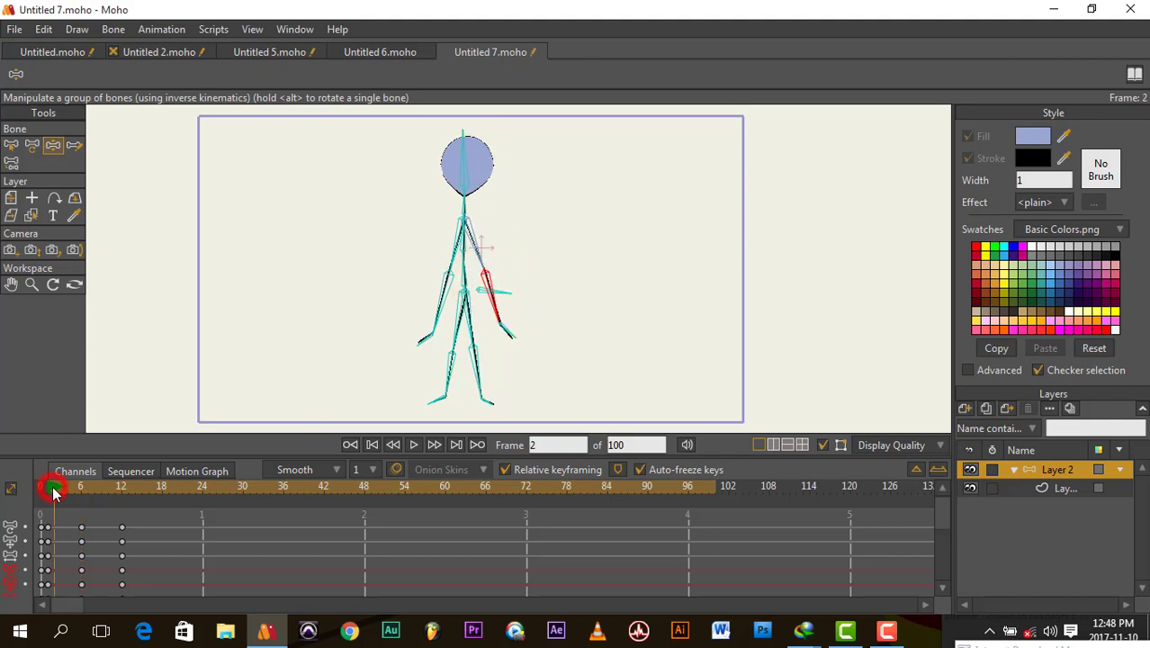
left_click_drag(53, 489, 120, 495)
left_click_drag(126, 598, 117, 511)
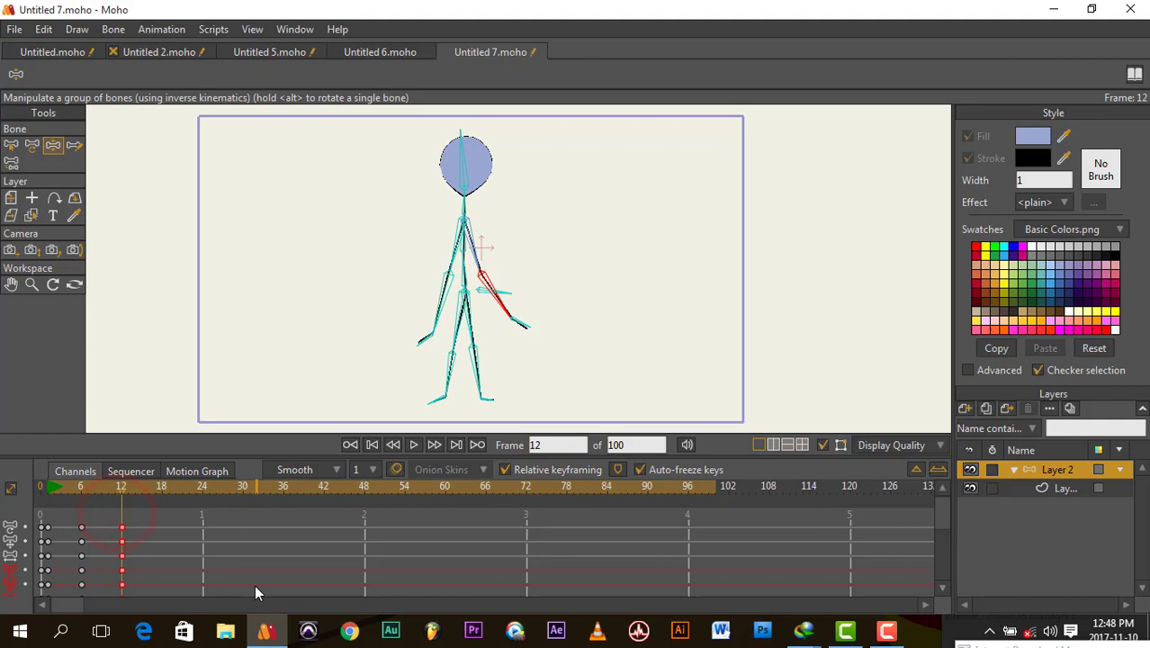
key("Delete")
At frame 4, shorten the neck bone with Transform Bone to a scale of about 0.885, lowering the head onto the neck.
mouse_move(54, 490)
left_mouse_down()
mouse_move(51, 478)
mouse_move(99, 484)
mouse_move(68, 477)
left_mouse_up()
left_click(32, 144)
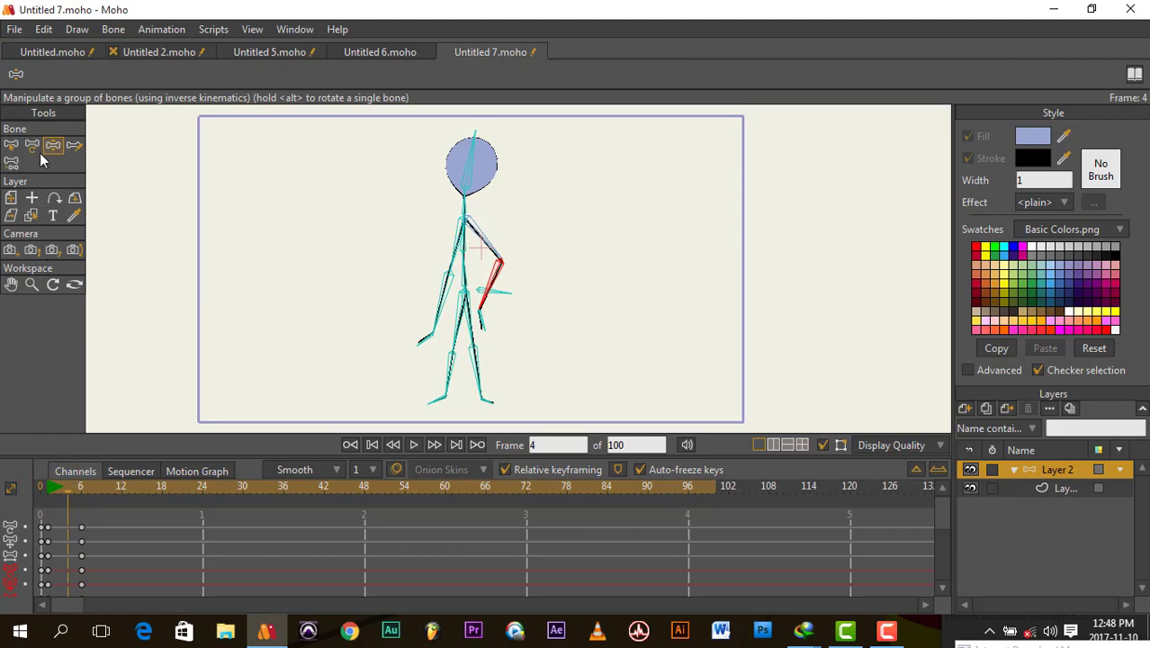
left_click(468, 230)
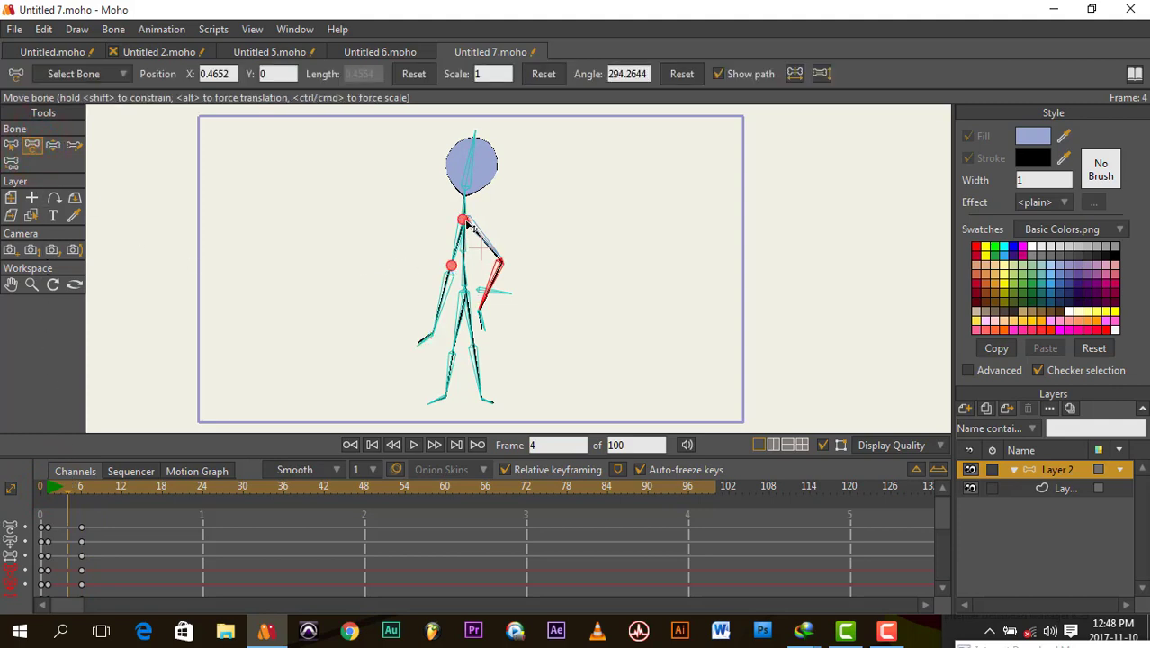
left_click_drag(467, 224, 457, 226)
key("ctrl+z")
scroll(469, 238, "up", 4)
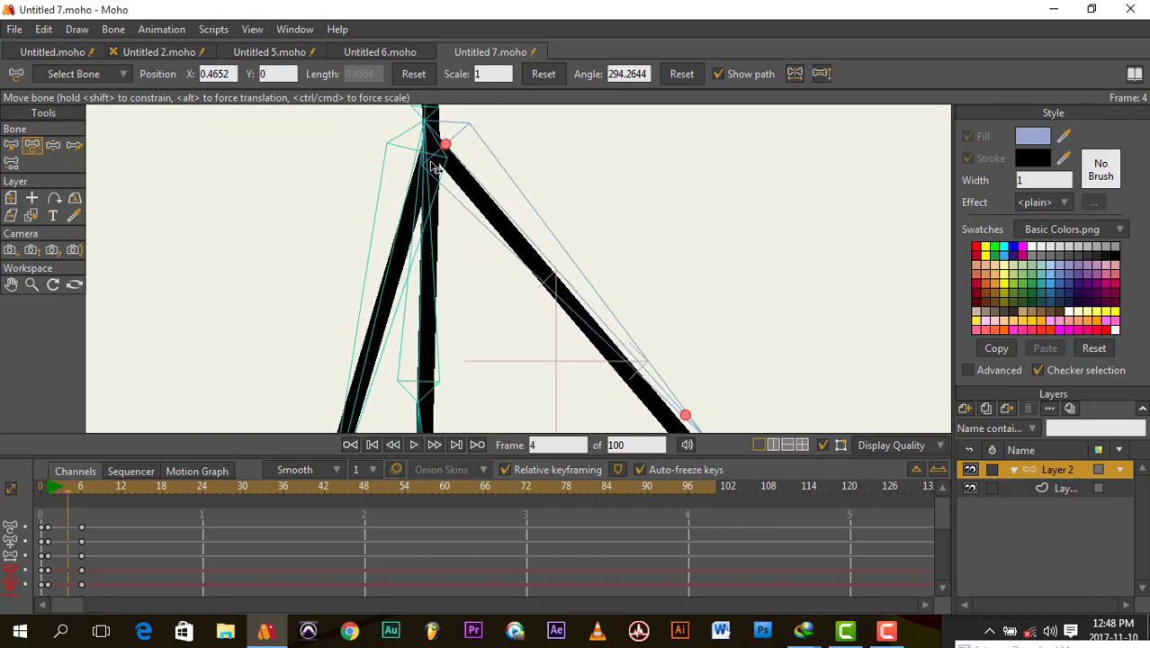
left_click_drag(433, 165, 447, 255)
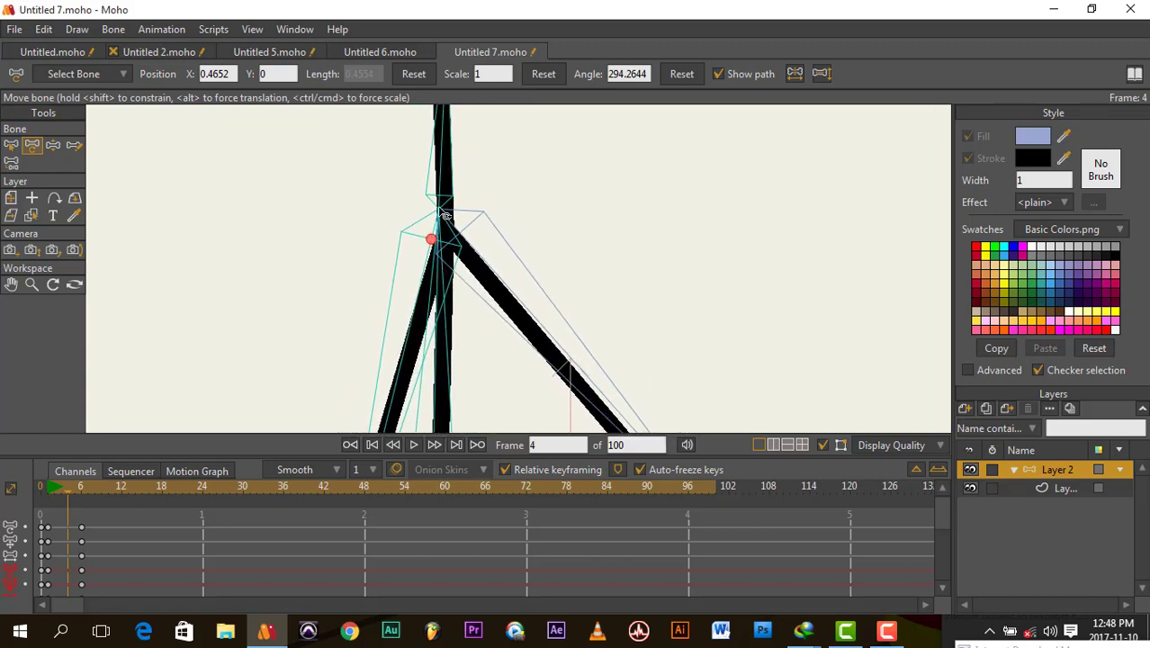
left_click_drag(445, 179, 458, 296)
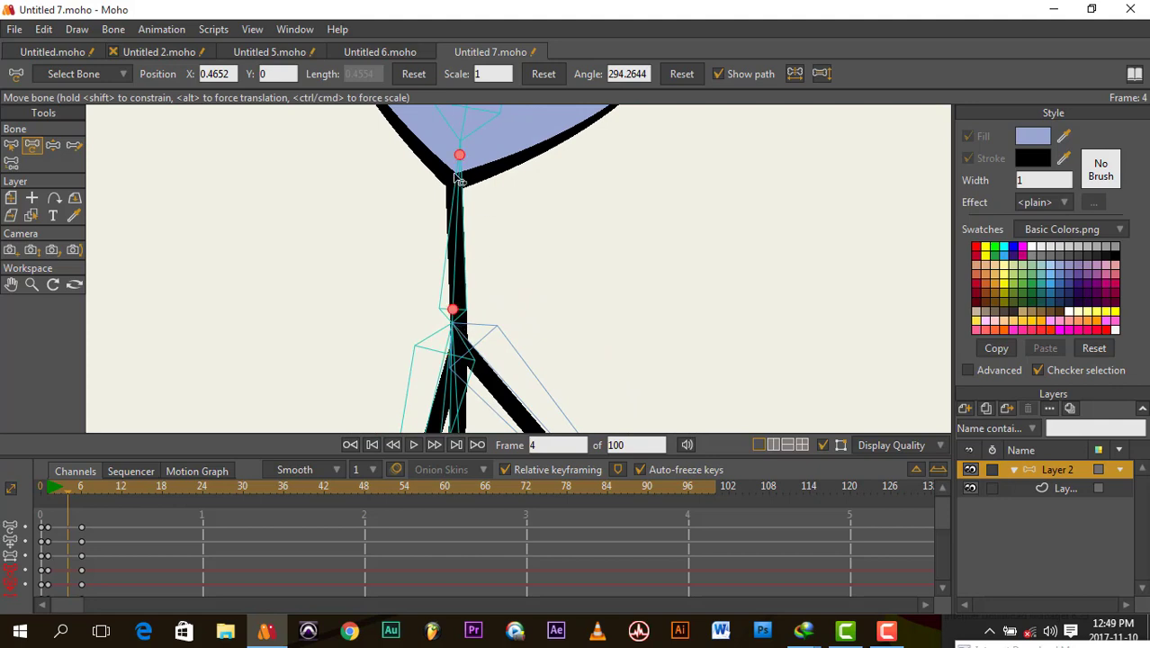
left_click_drag(458, 156, 457, 174)
scroll(495, 222, "down", 5)
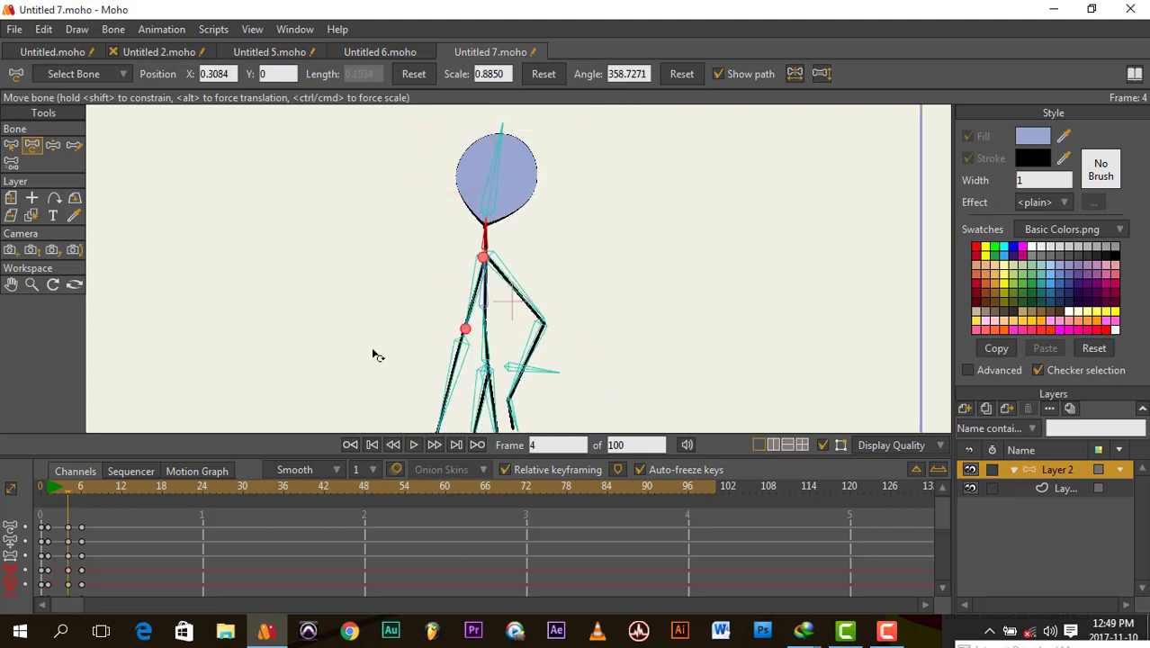
Move the keyframes at frame 6 to frame 7, leaving the ones at frame 4 in place.
left_click(47, 485)
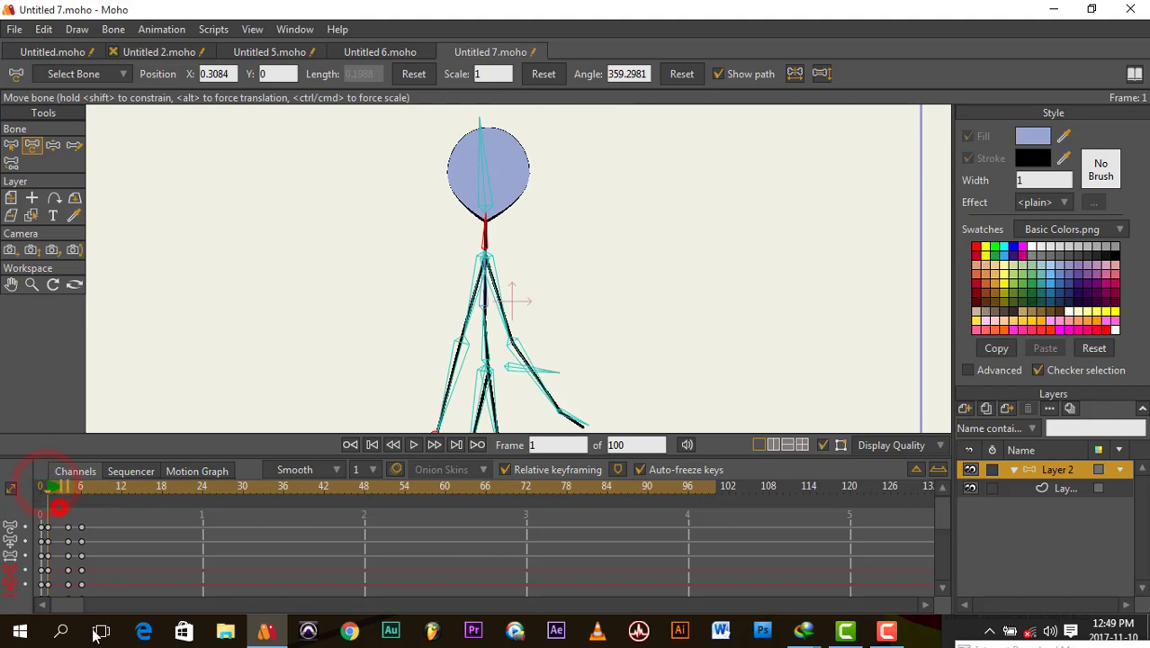
left_click_drag(60, 518, 90, 612)
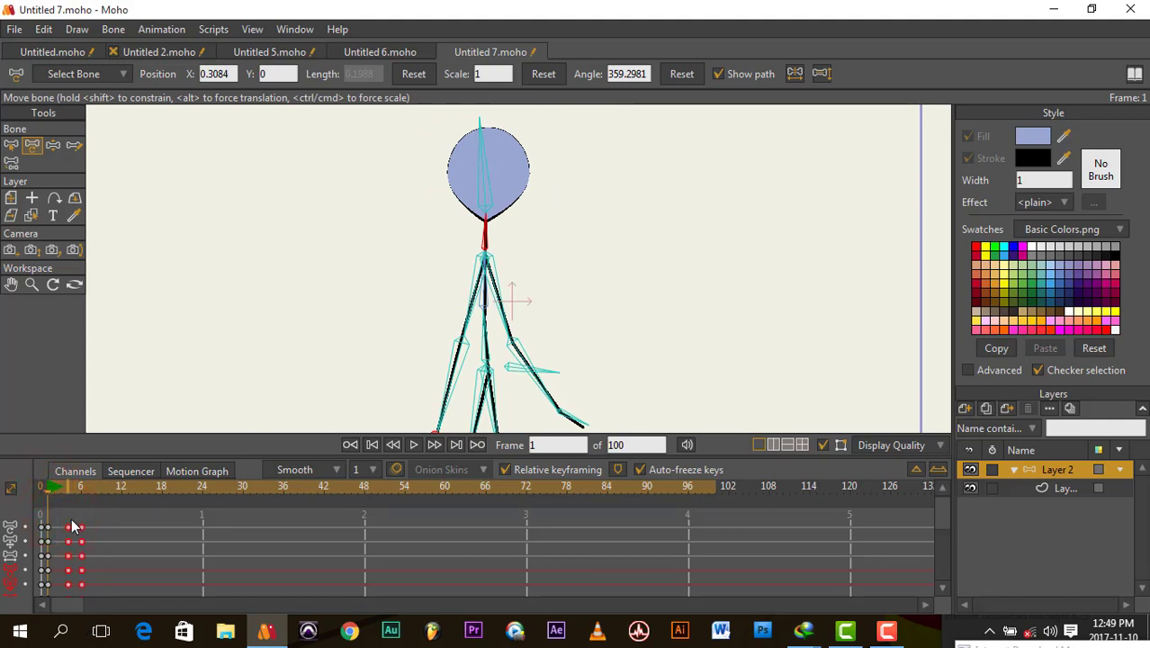
left_click_drag(68, 537, 80, 594)
Play the animation from the start to check the timing of the head tilt and arm bend.
key("space")
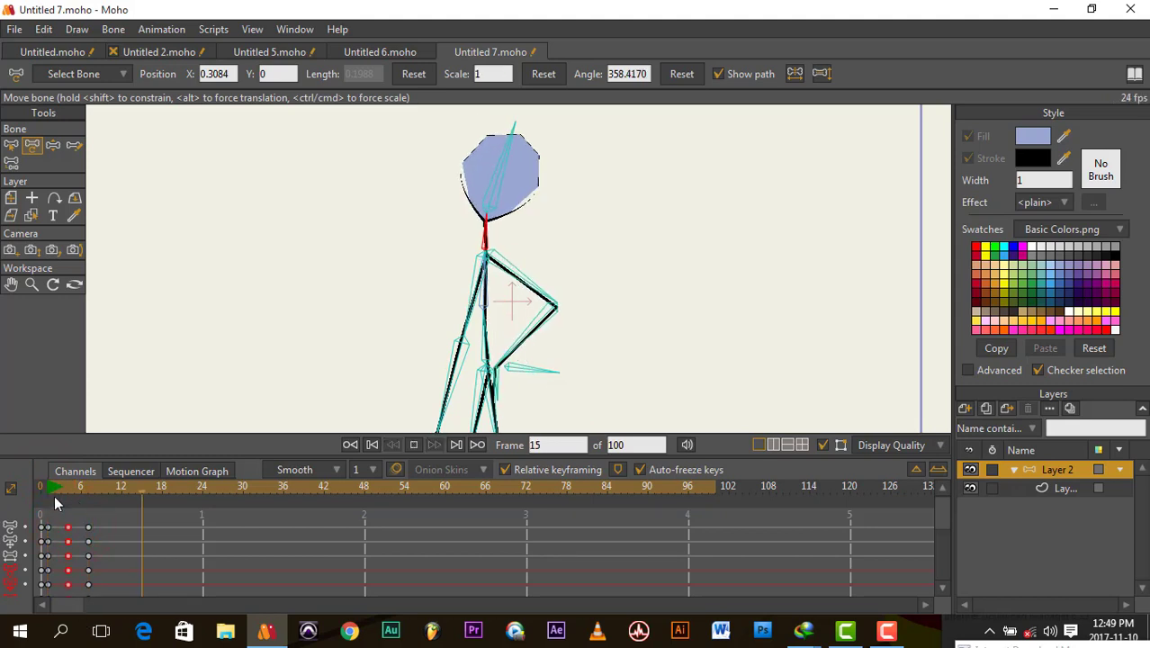
key("space")
scroll(328, 209, "down", 4)
left_click_drag(361, 264, 396, 294)
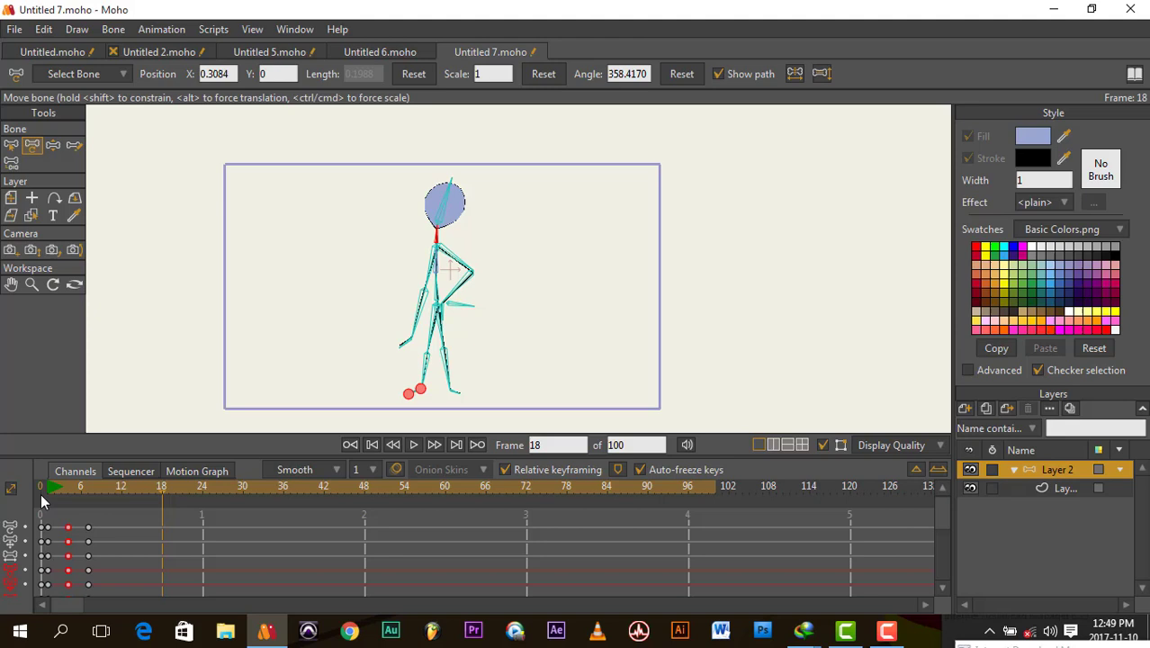
left_click(49, 497)
key("space")
key("space")
Key the current pose at frame 12, and at frame 22 swing the head and neck over to the left with Manipulate Bones.
left_click_drag(46, 488, 97, 495)
key("ctrl+f")
left_click_drag(158, 500, 187, 505)
left_click(54, 146)
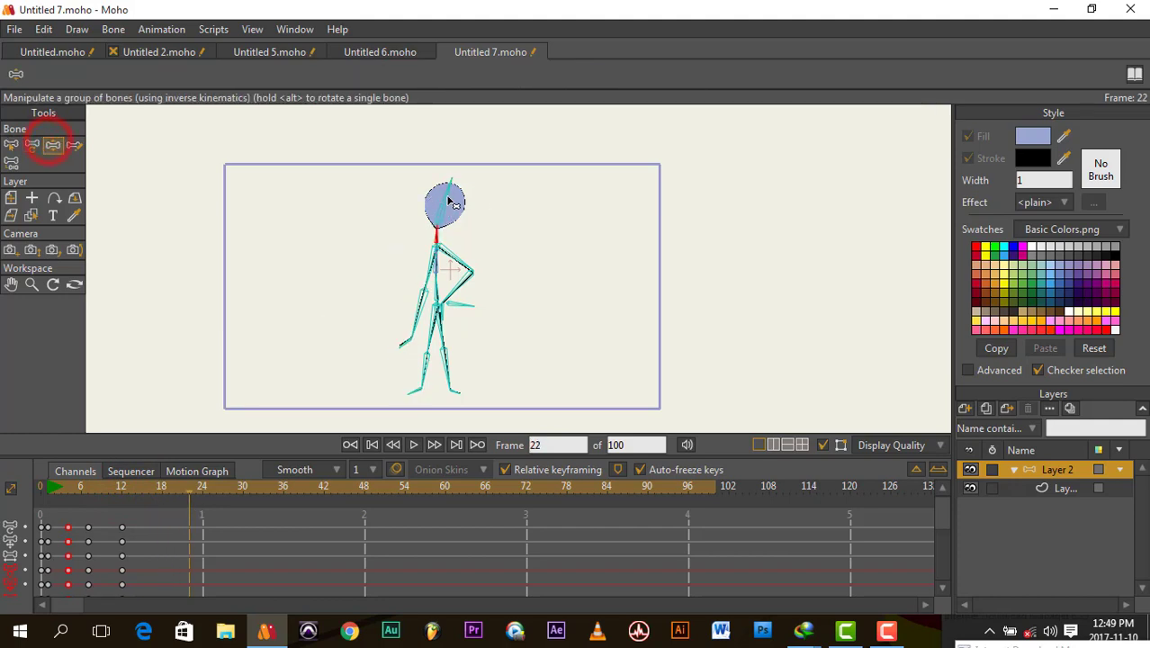
left_click_drag(455, 193, 378, 198)
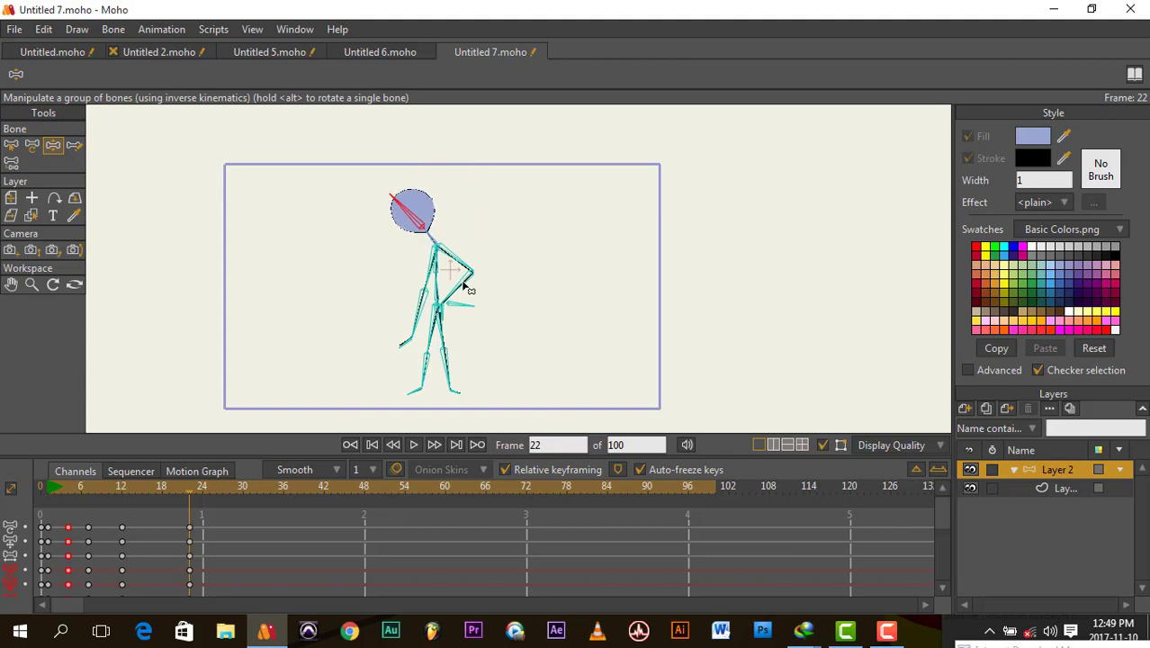
At frame 18, lower the right-hand arm beside the body and bend the left-hand arm with its hand on the hip.
left_click(163, 494)
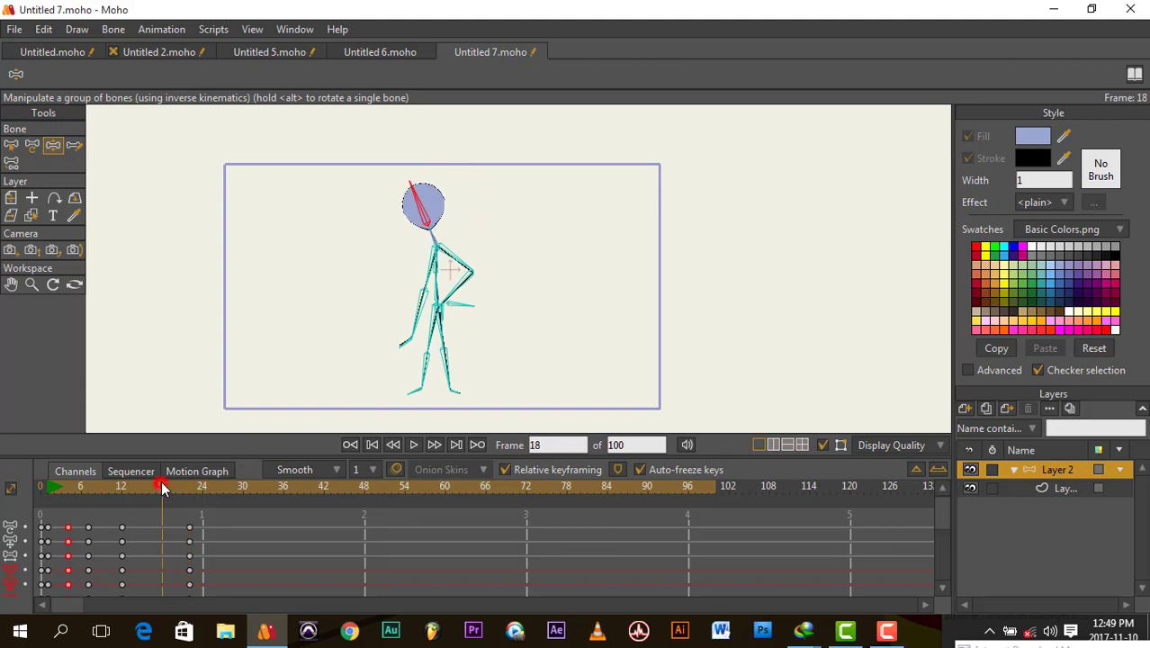
left_click_drag(468, 283, 493, 335)
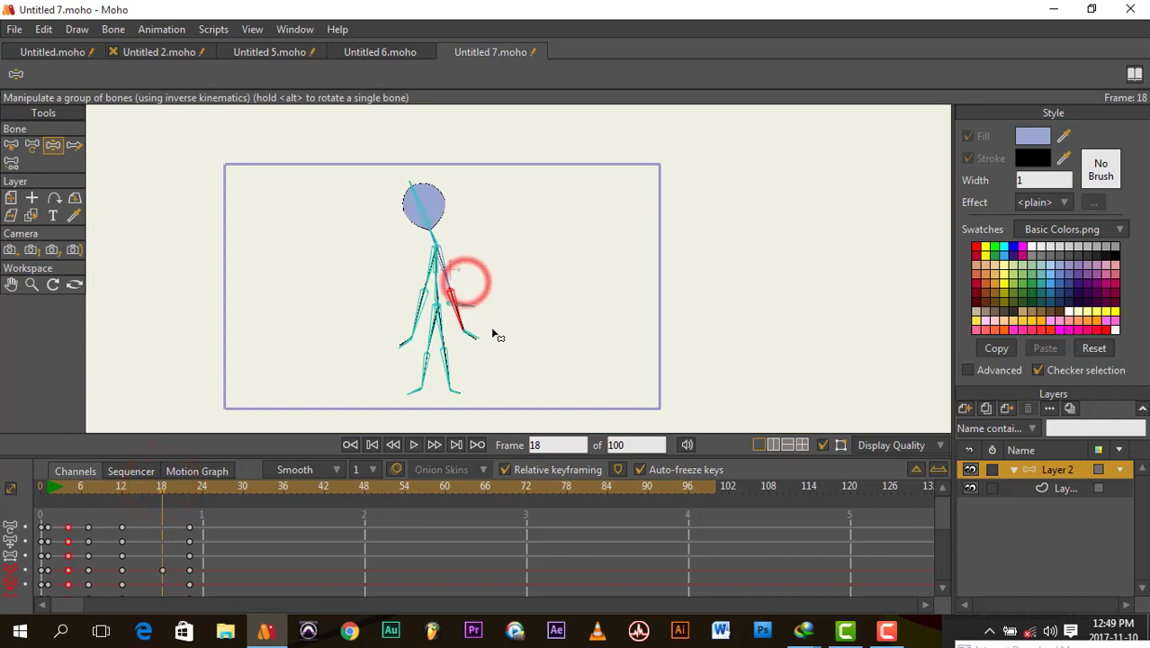
left_click(411, 321)
left_click_drag(410, 322, 449, 233)
At frame 22, lower the right-hand arm beside the body and raise the head to a slighter left tilt.
left_click(190, 493)
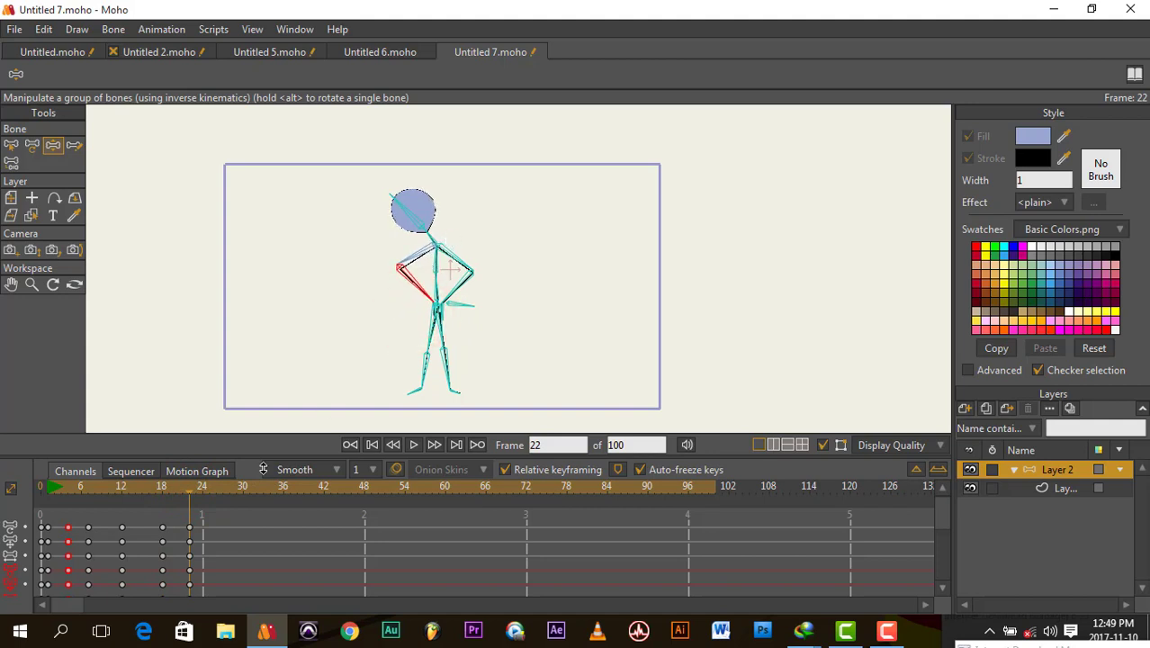
left_click(190, 493)
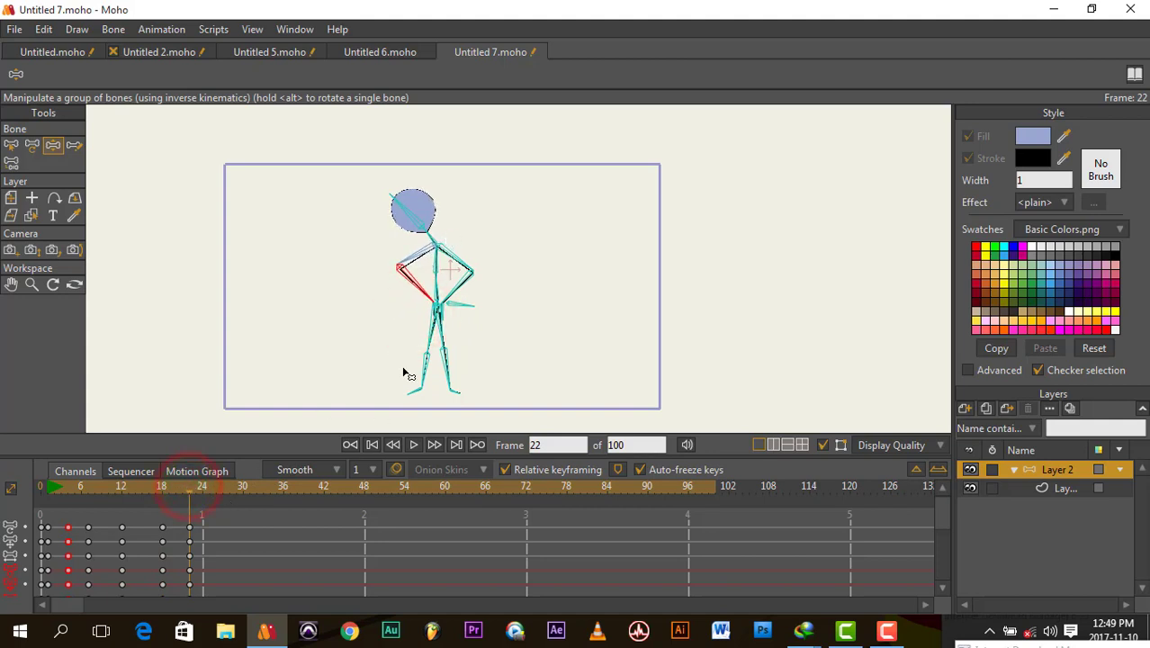
left_click_drag(464, 290, 478, 340)
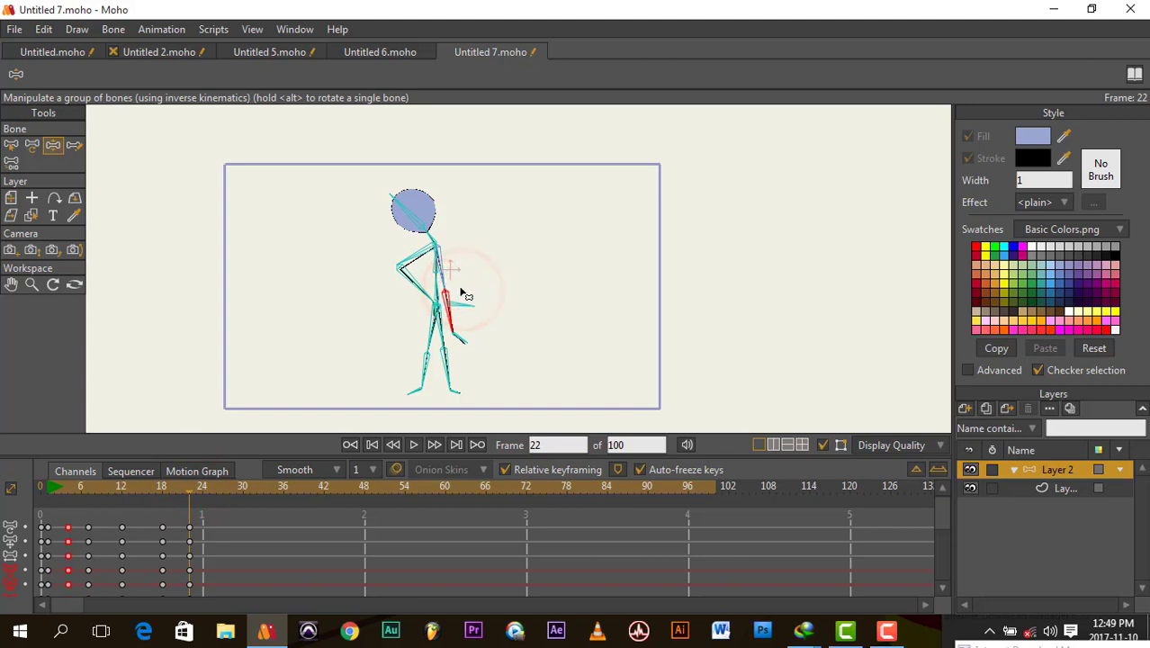
mouse_move(413, 213)
left_mouse_down()
mouse_move(407, 203)
mouse_move(418, 206)
left_mouse_up()
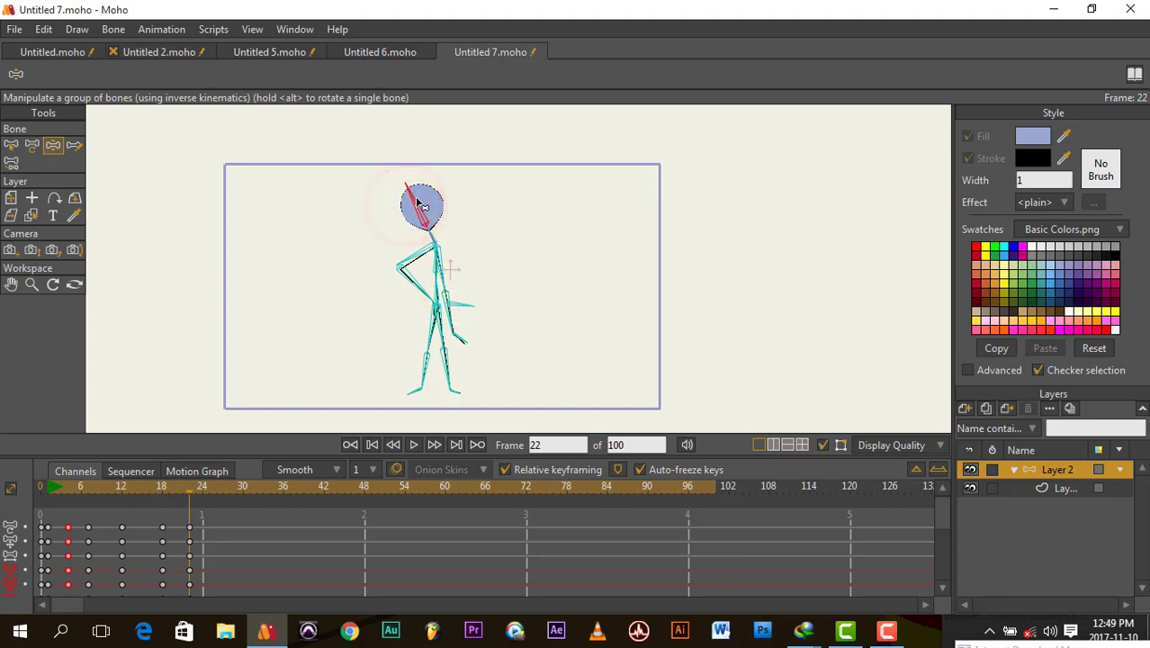
At frame 15, shorten the neck bone with Transform Bone to a scale of about 0.877 so the head sits closer to the shoulders.
left_click_drag(98, 487, 145, 483)
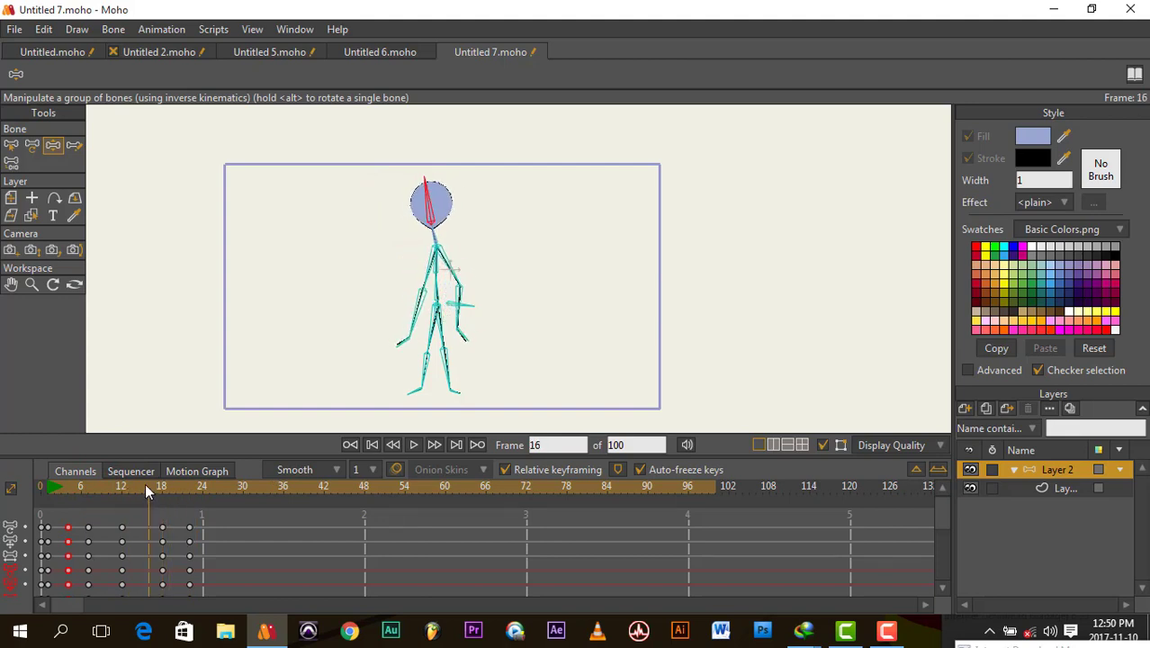
left_click(32, 144)
scroll(441, 229, "up", 2)
scroll(439, 223, "up", 2)
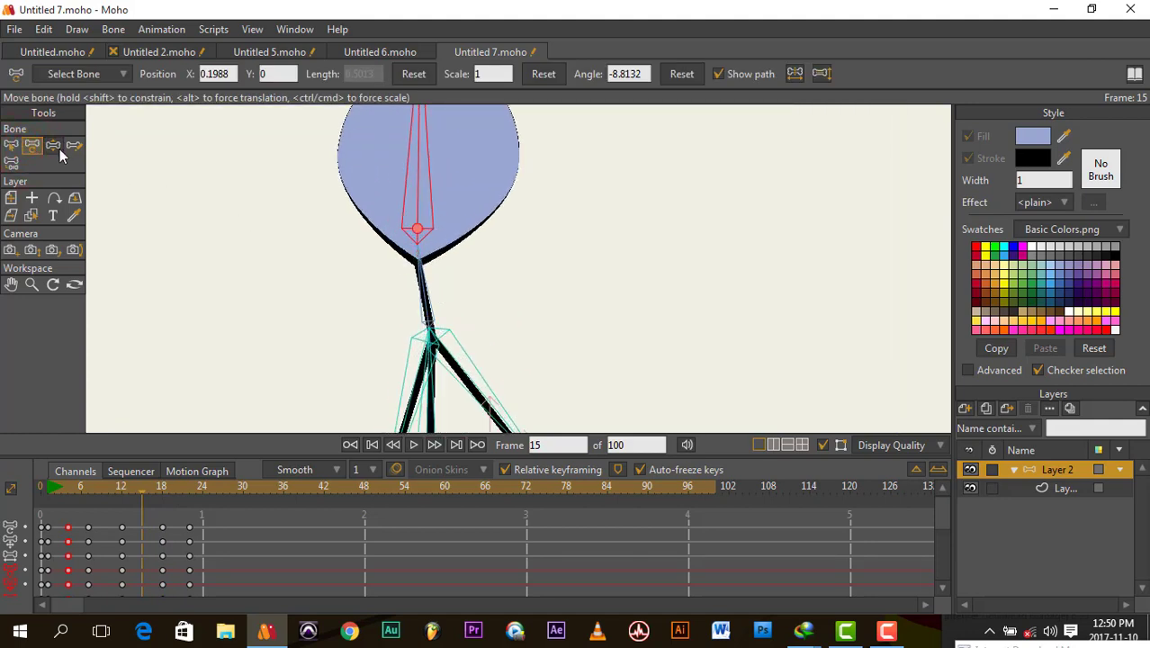
left_click(422, 263)
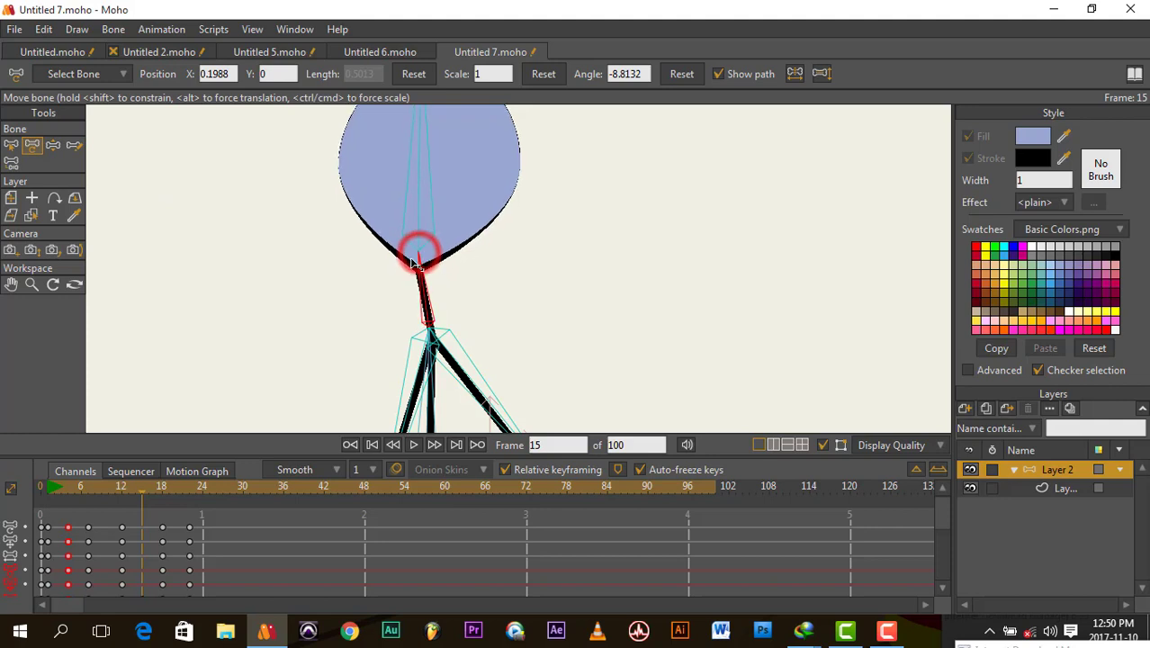
left_click(408, 263)
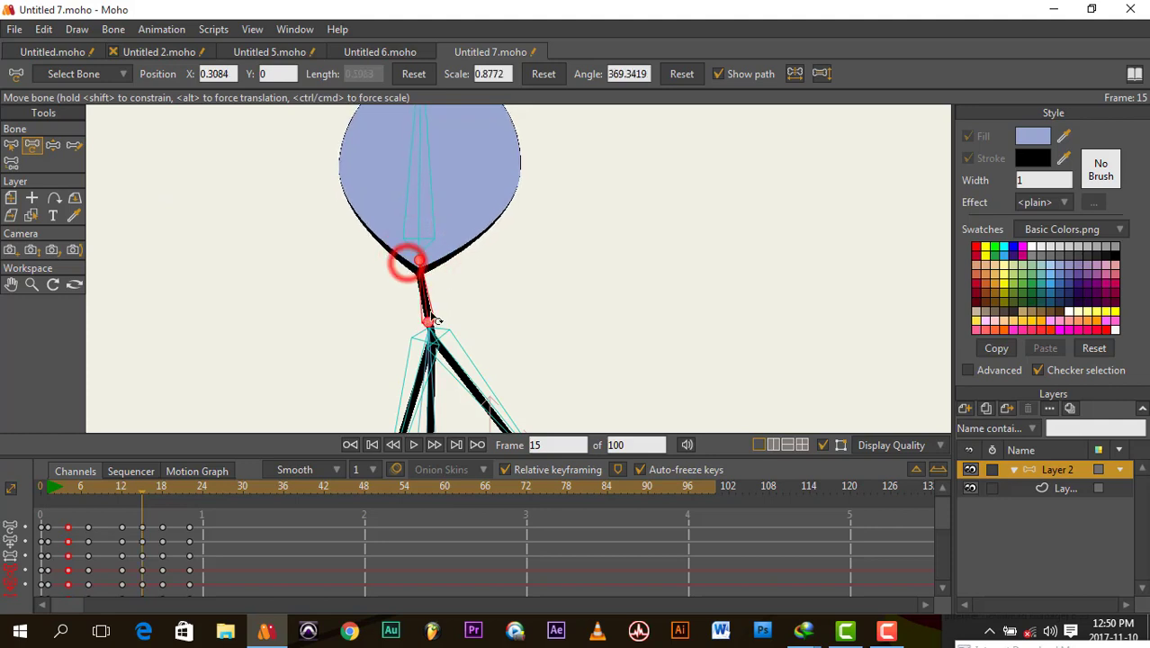
Scrub through the new keyframes and play the whole animation from frame 1 to review the movement.
left_click_drag(145, 494, 217, 504)
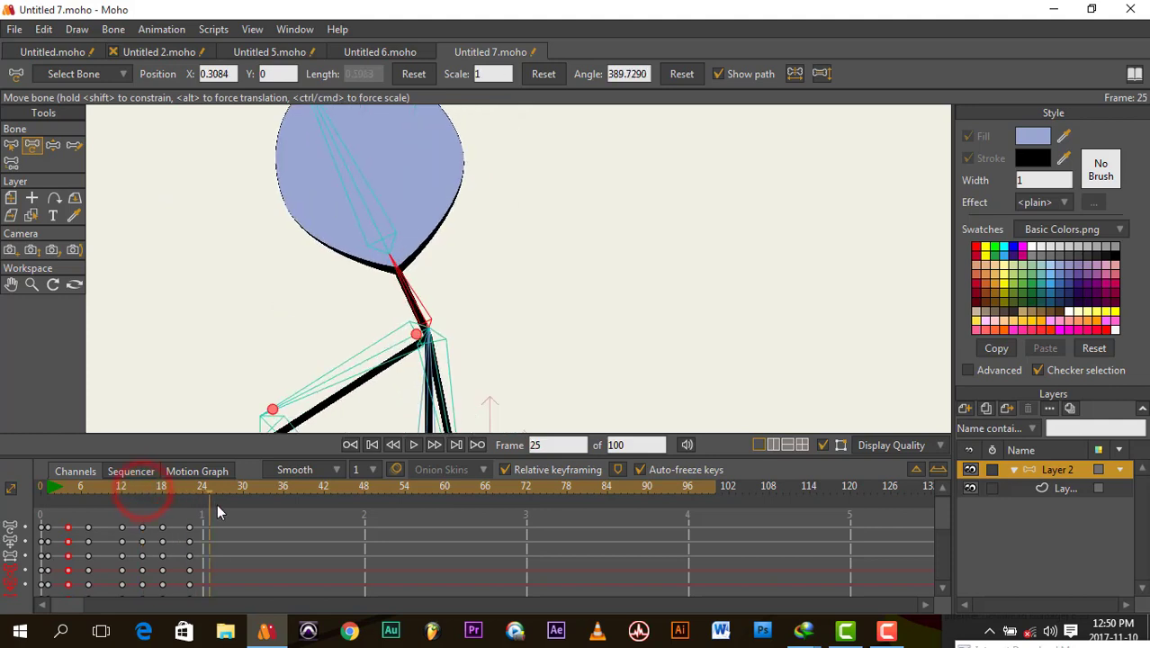
left_click(48, 490)
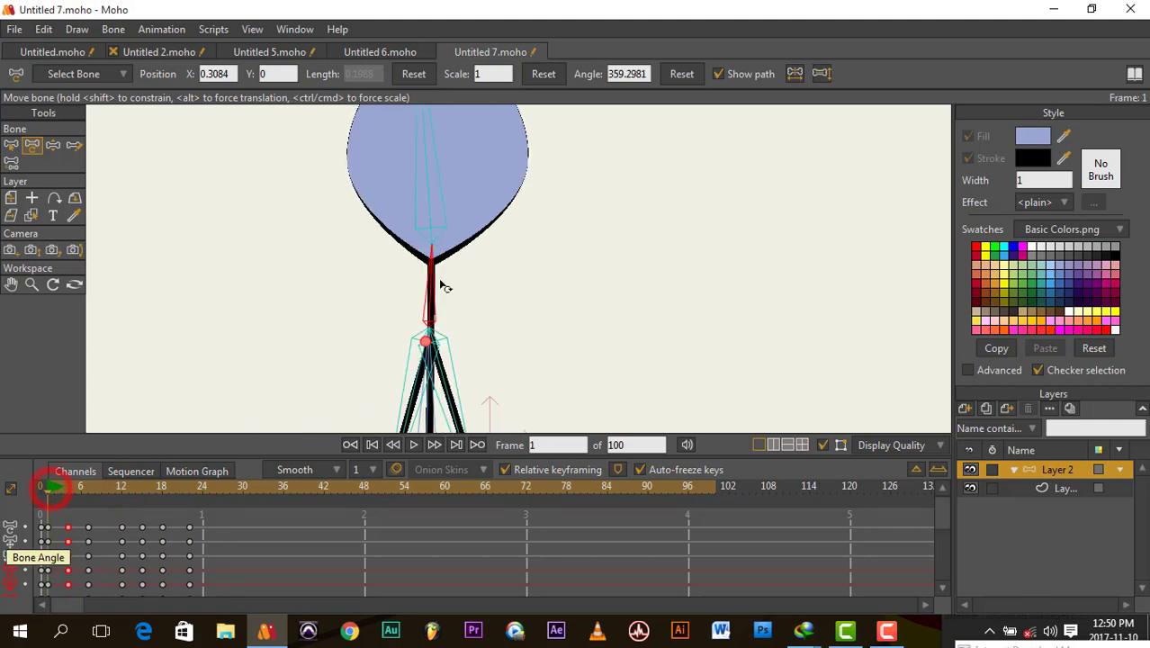
scroll(467, 259, "down", 3)
scroll(487, 294, "down", 5)
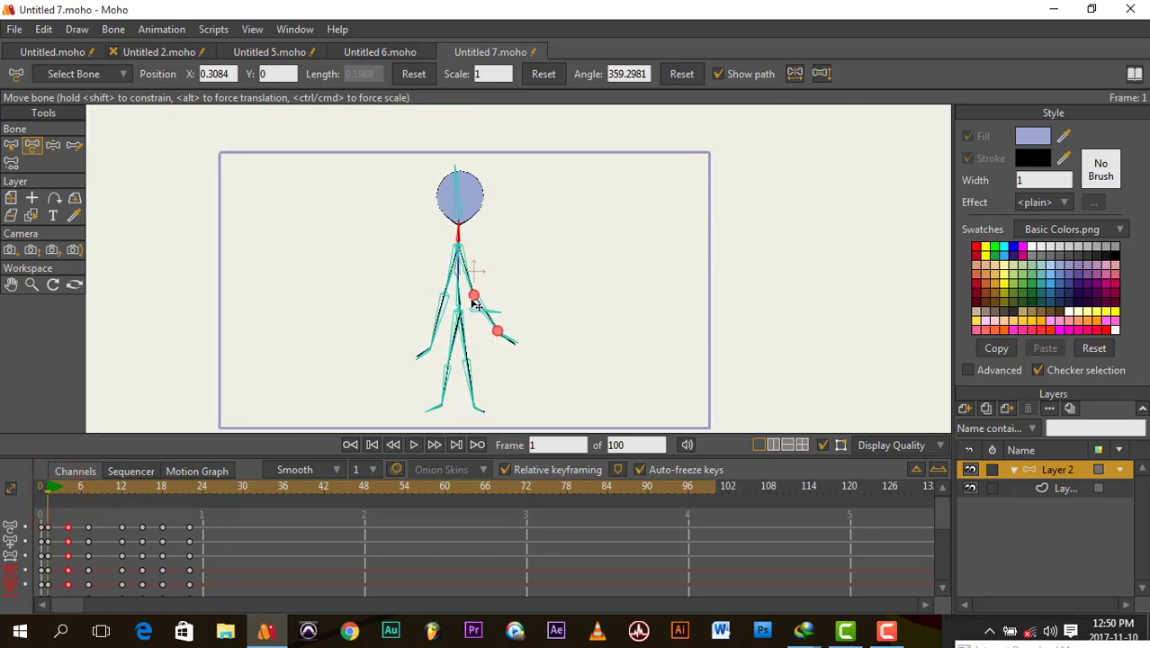
key("space")
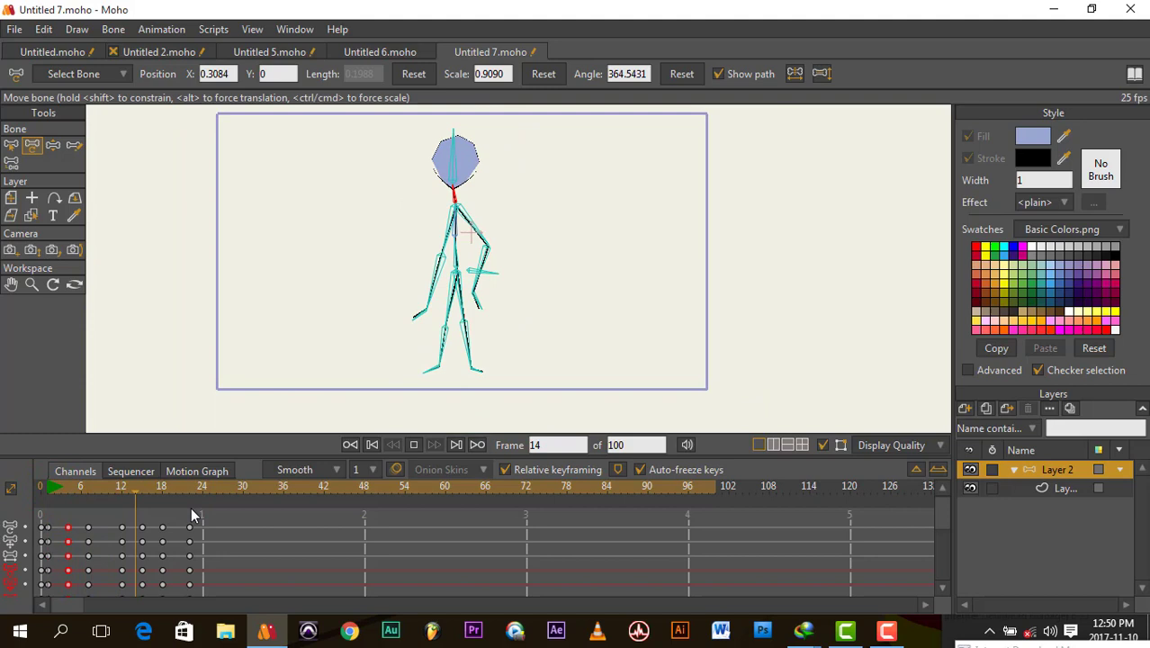
key("space")
scroll(233, 503, "down", 1)
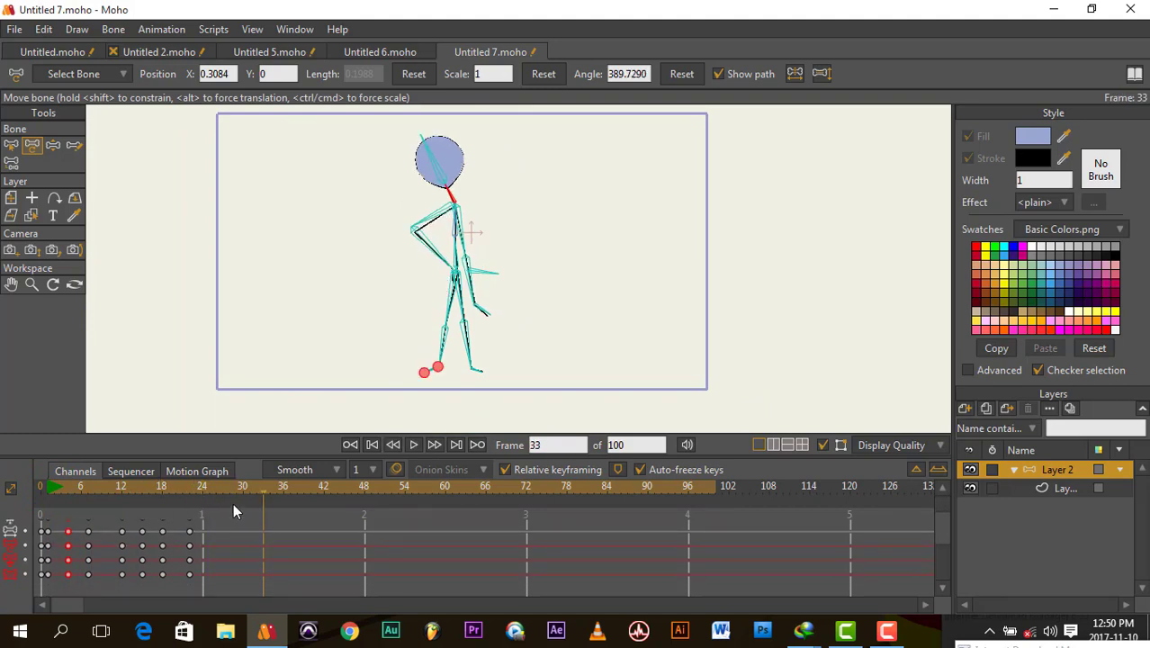
left_click(201, 492)
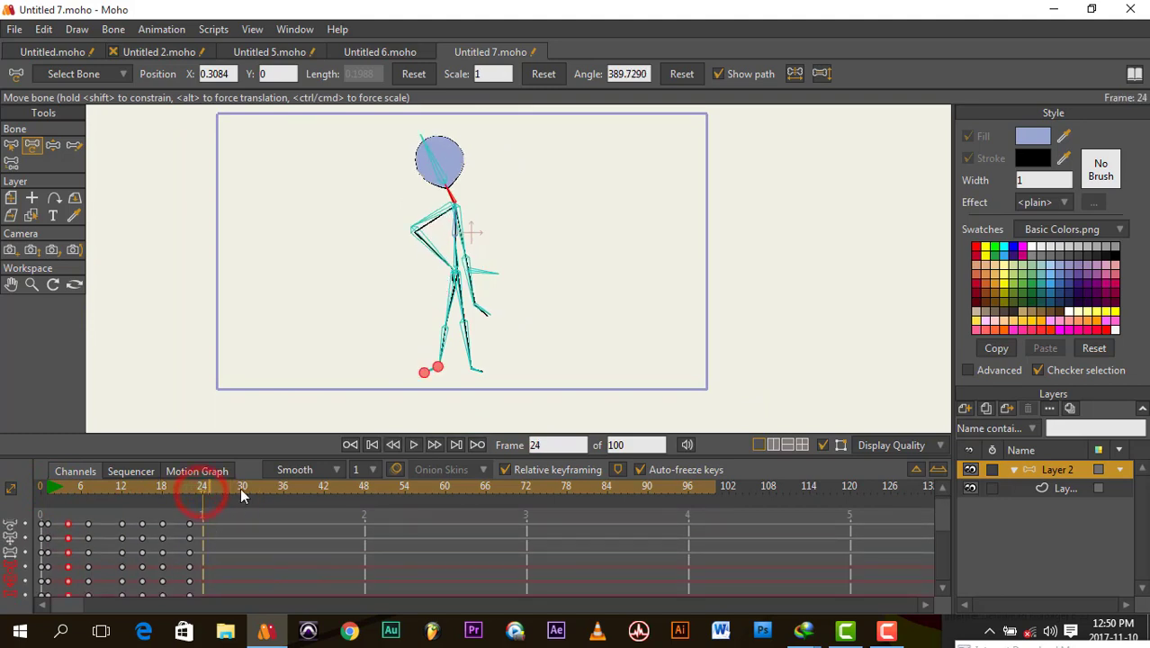
Keyframe all channels of Layer 2 and its sub-layers at frame 24 to hold the current pose.
left_click(201, 489)
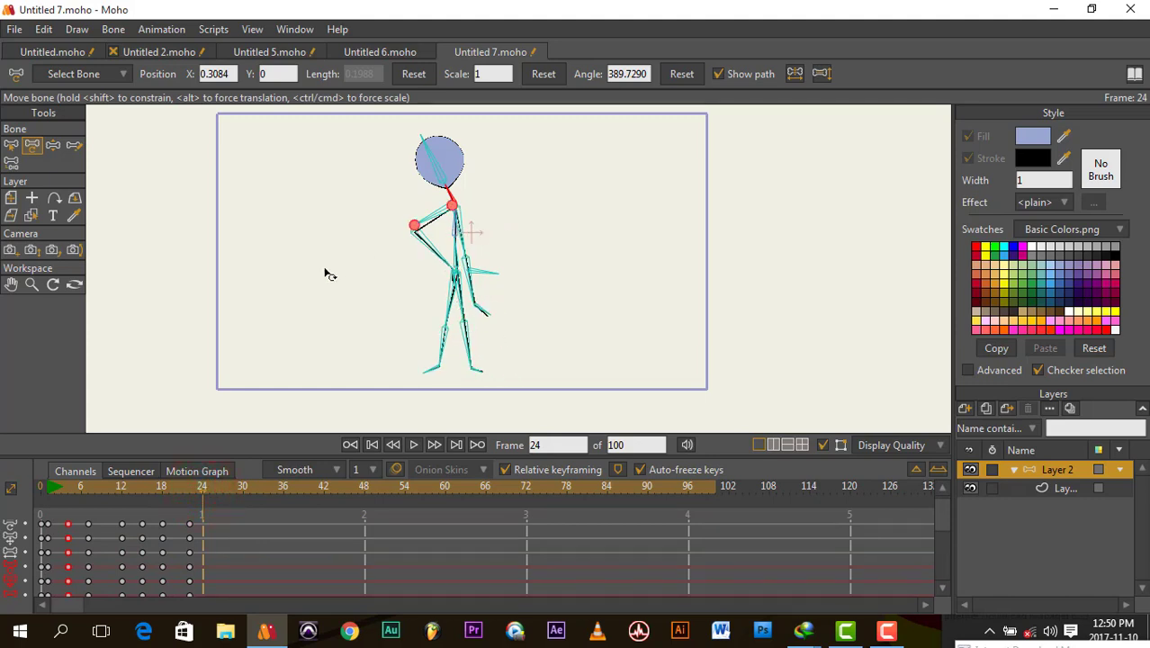
left_click(488, 273)
left_click(425, 372)
left_click(204, 491)
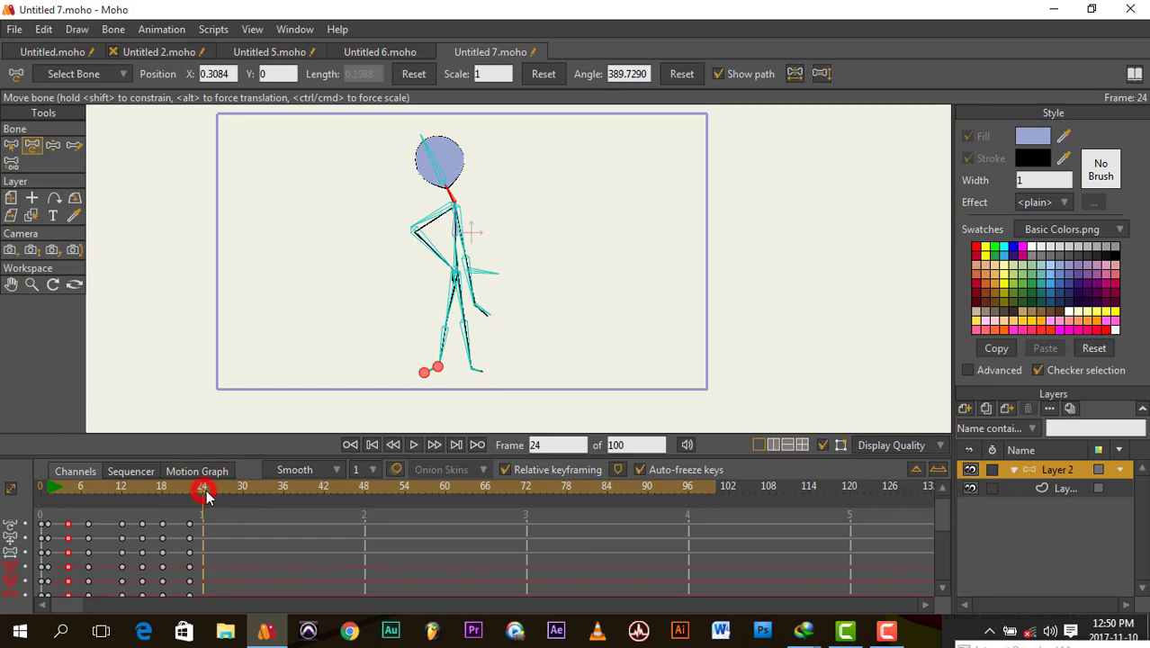
left_click(157, 29)
left_click(185, 210)
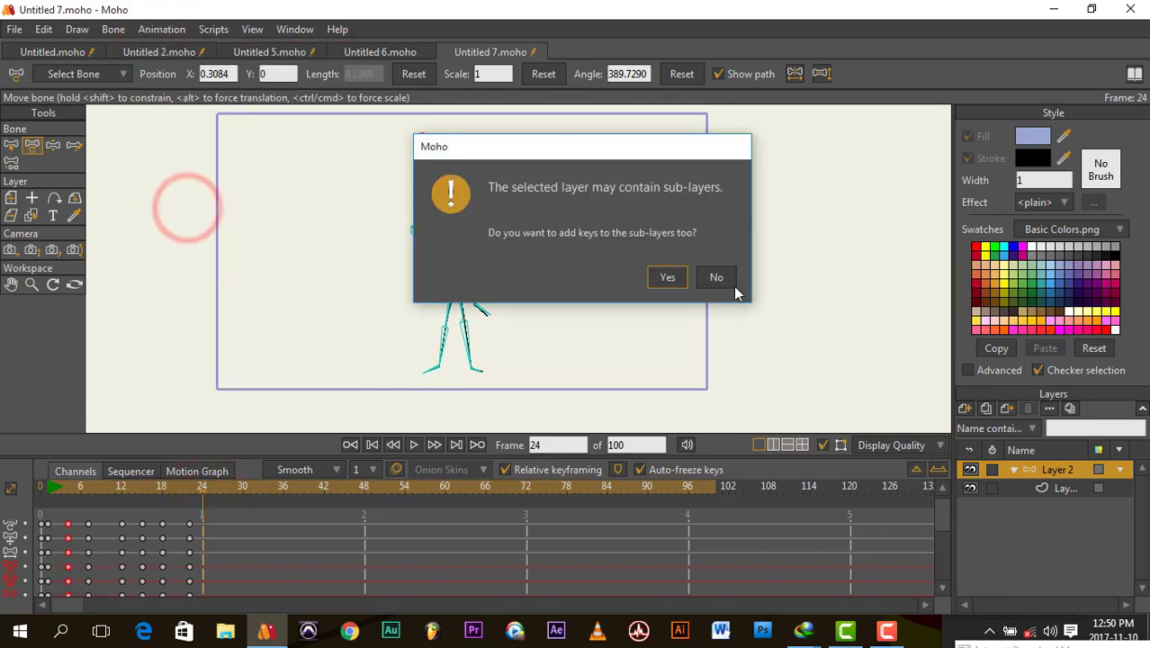
left_click(666, 277)
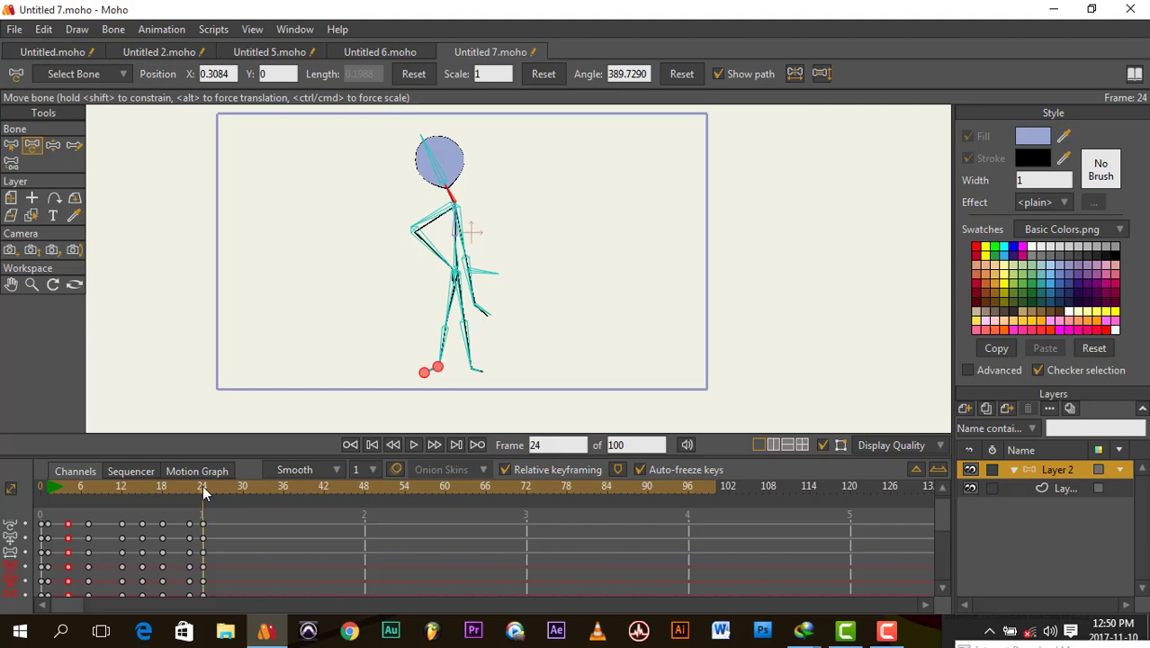
At frame 30, pose the legs in a stride with Manipulate Bones, one bent behind the body and the other reaching forward.
mouse_move(222, 492)
left_mouse_down()
mouse_move(235, 492)
mouse_move(205, 486)
mouse_move(243, 487)
left_mouse_up()
left_click(54, 144)
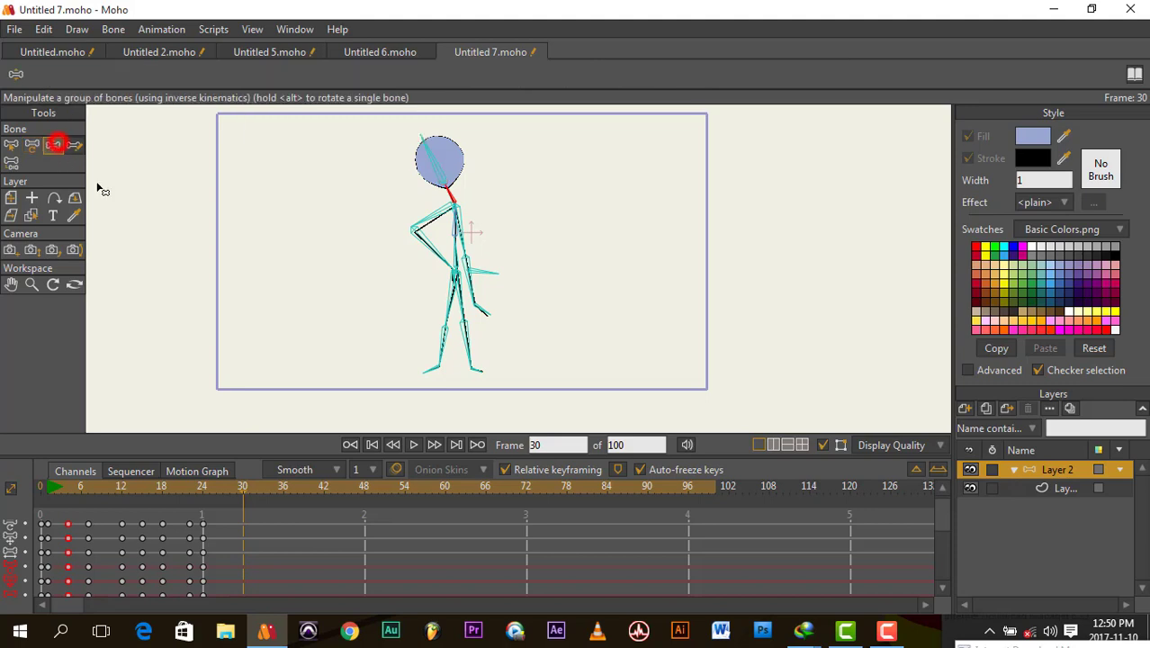
left_click_drag(464, 332, 410, 355)
left_click_drag(429, 295, 505, 351)
left_click_drag(205, 490, 255, 488)
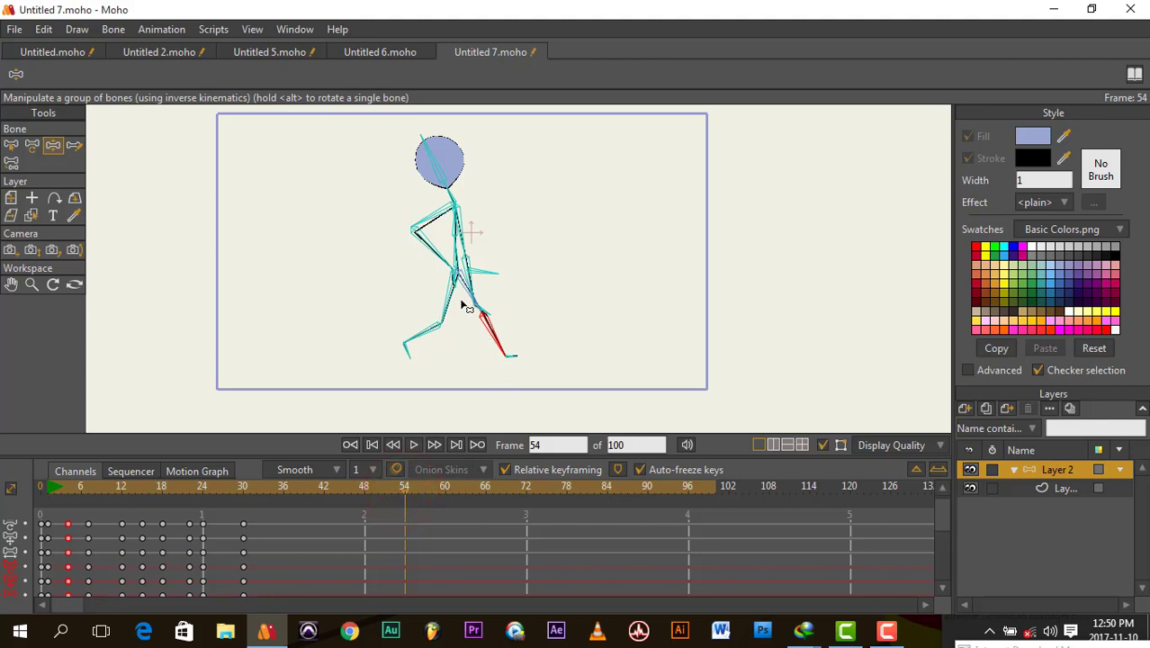
left_click_drag(467, 308, 499, 323)
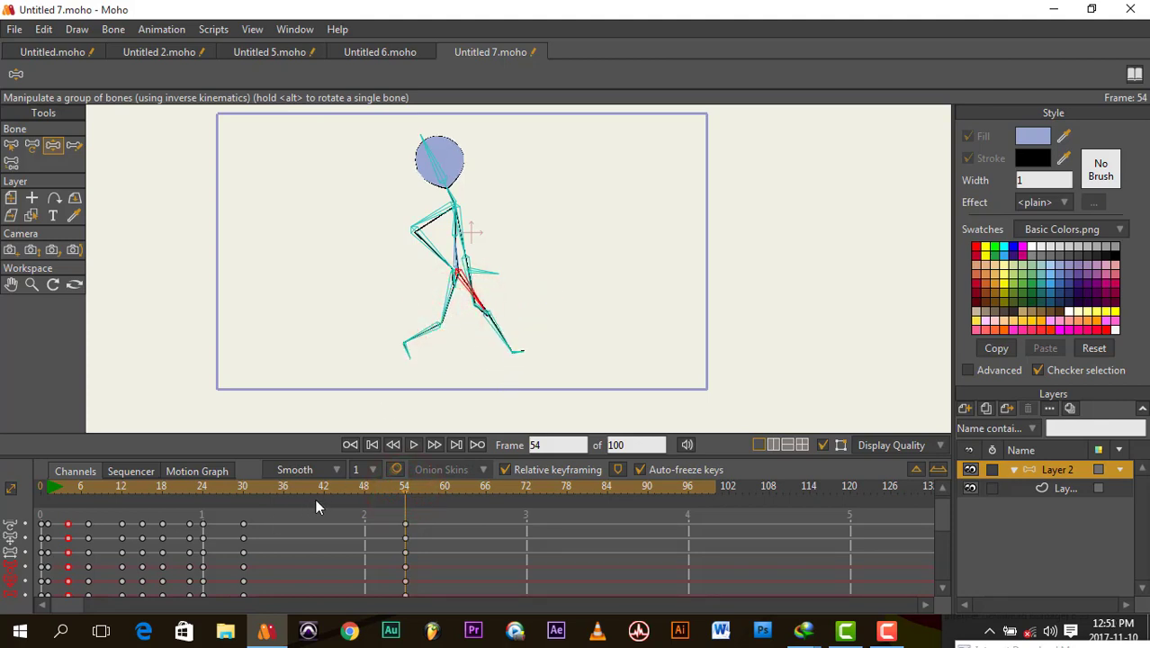
left_click_drag(320, 487, 269, 488)
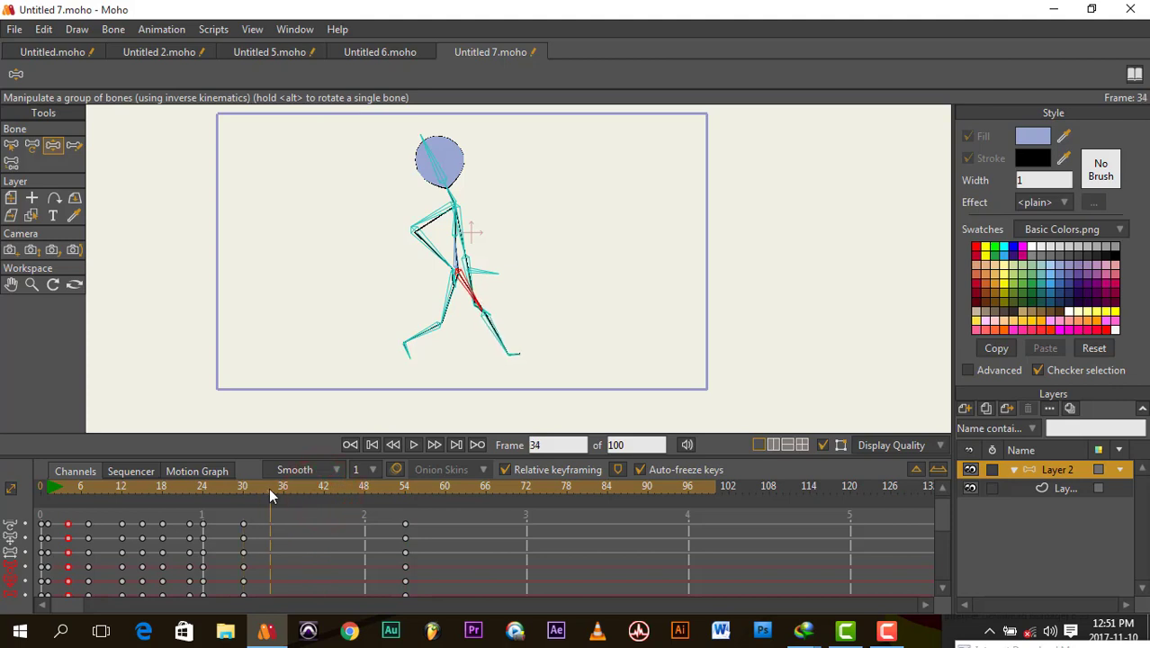
key("ctrl+z")
key("ctrl+z")
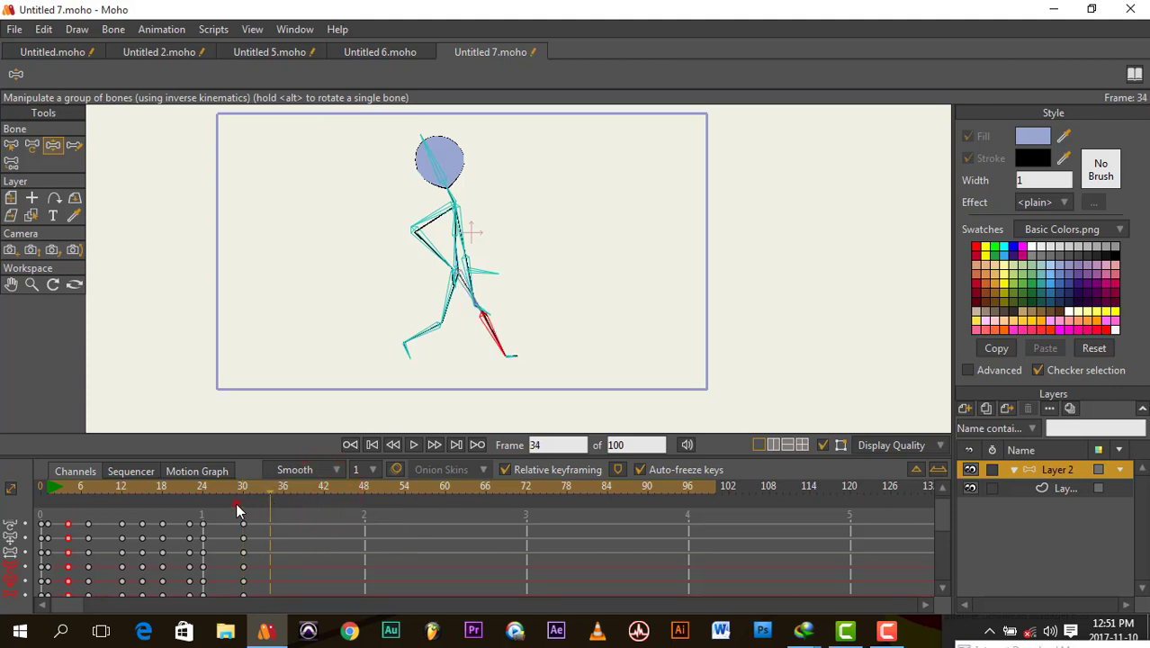
Copy the stride keyframes from frame 30 and paste them at frame 54.
left_click(239, 510)
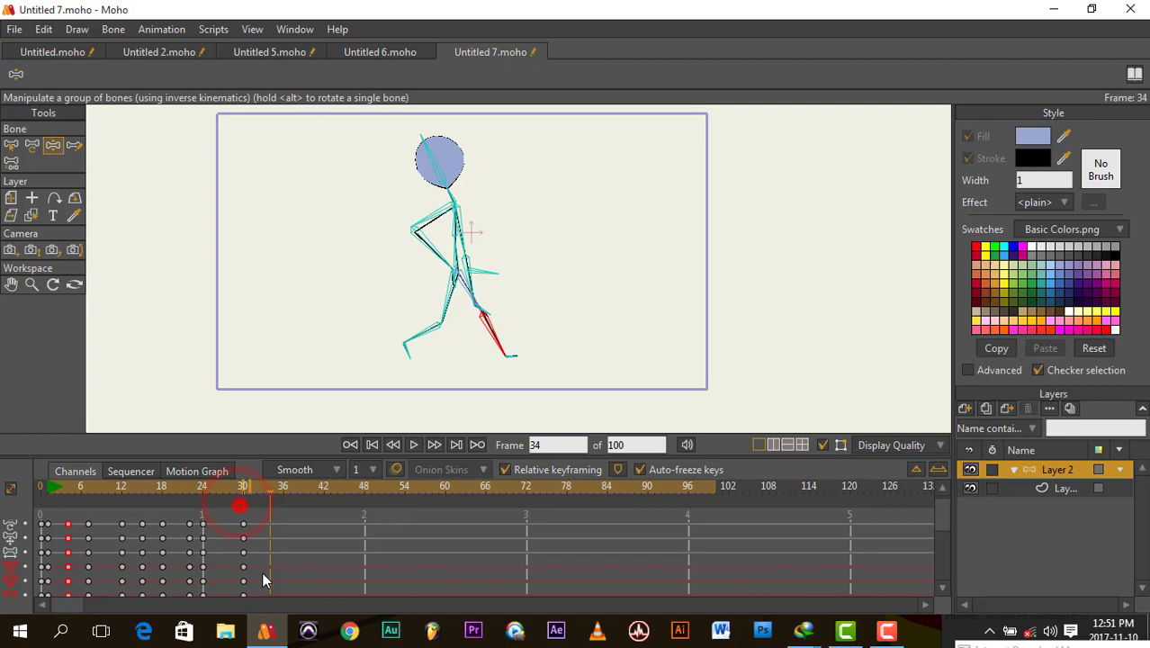
right_click(265, 630)
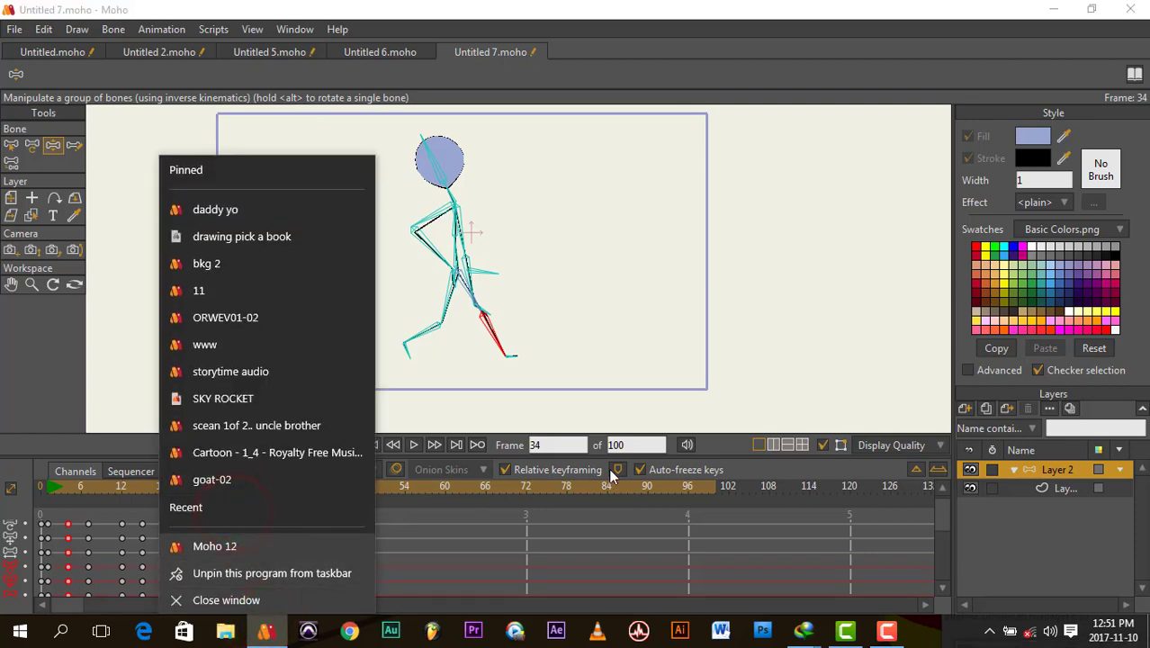
left_click(720, 423)
left_click_drag(240, 520, 284, 619)
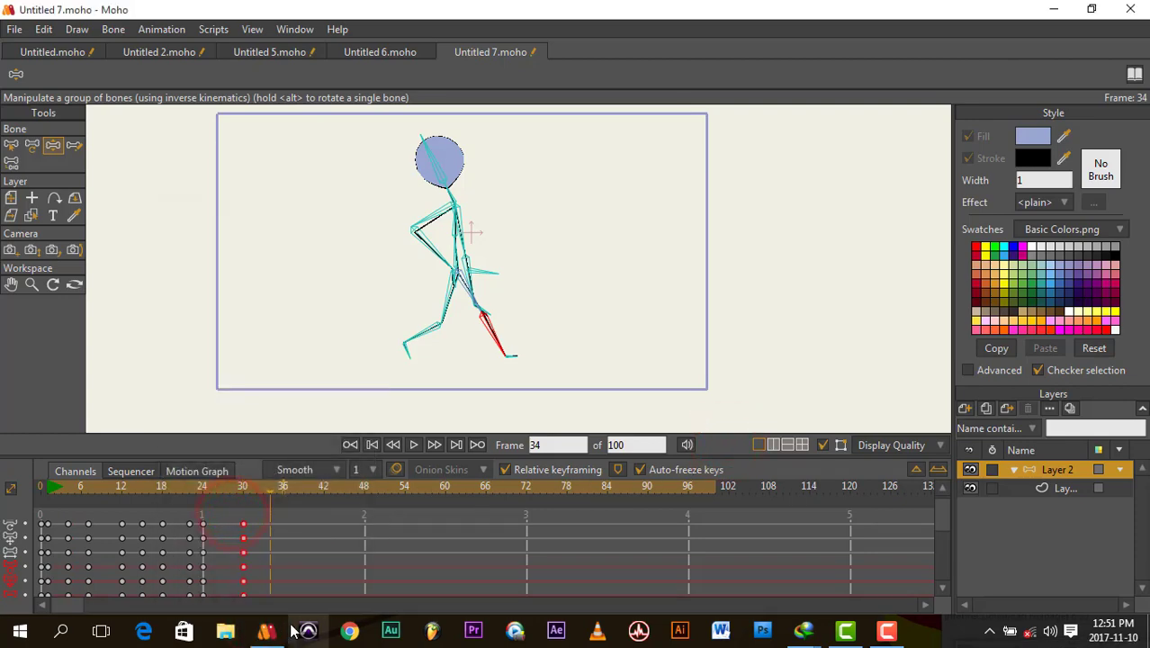
left_click(410, 493)
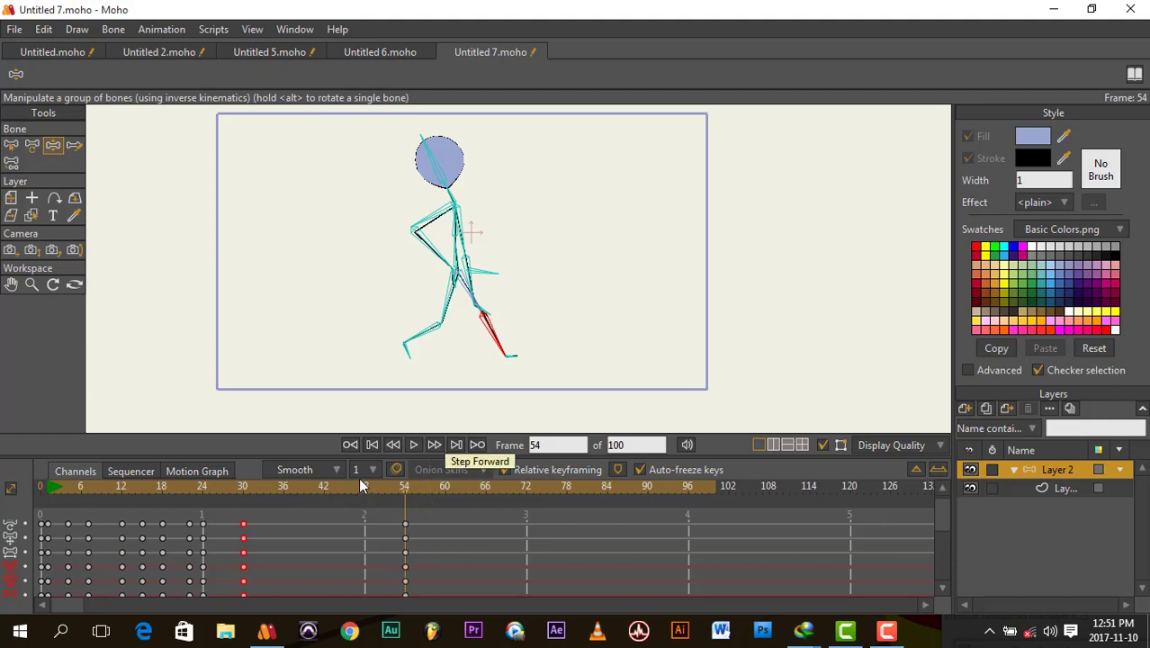
At frame 42, swap the legs into the opposite stride so the rear leg is forward and the front leg trails.
left_click_drag(243, 486, 327, 521)
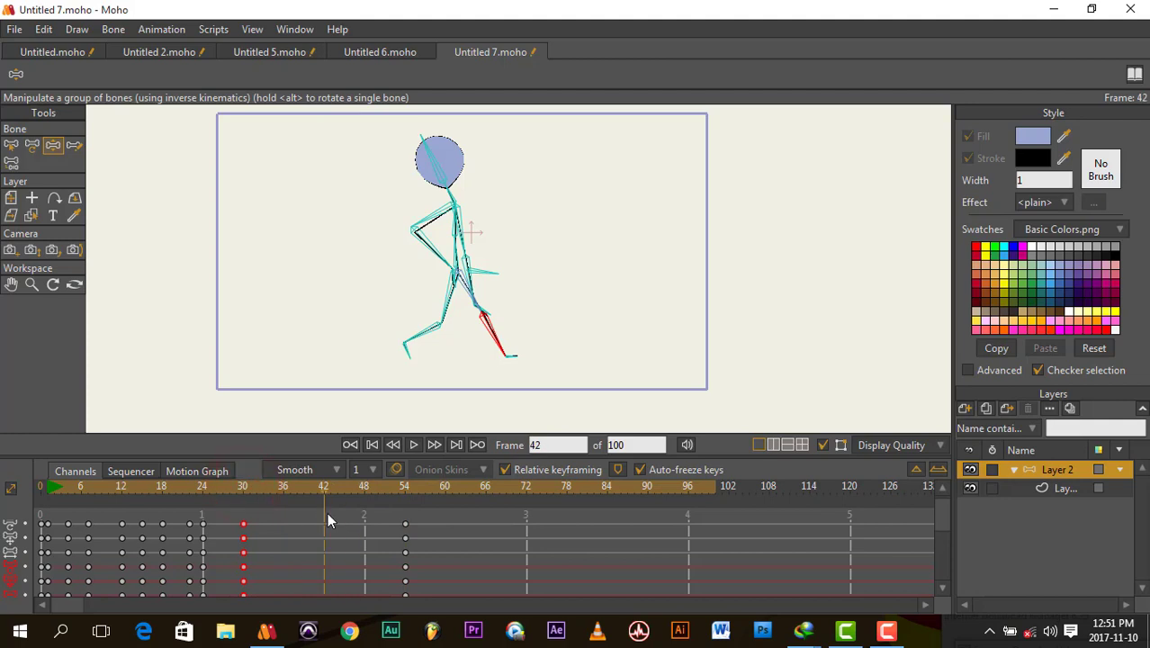
left_click(323, 491)
left_click(217, 486)
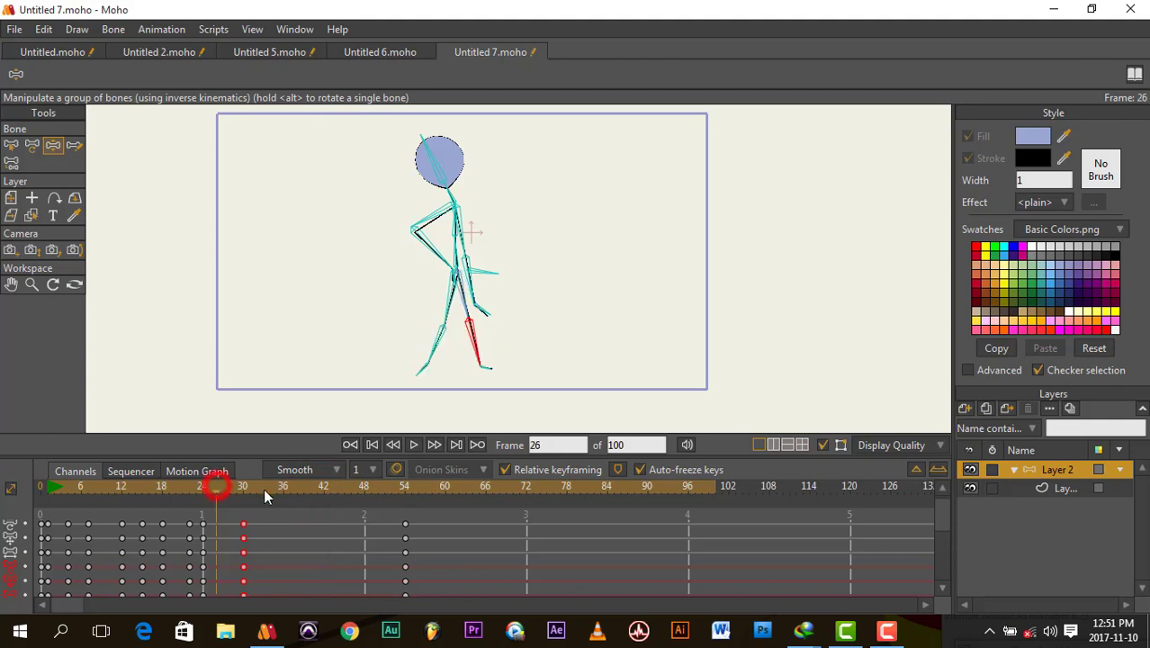
left_click(323, 491)
left_click_drag(448, 299, 416, 307)
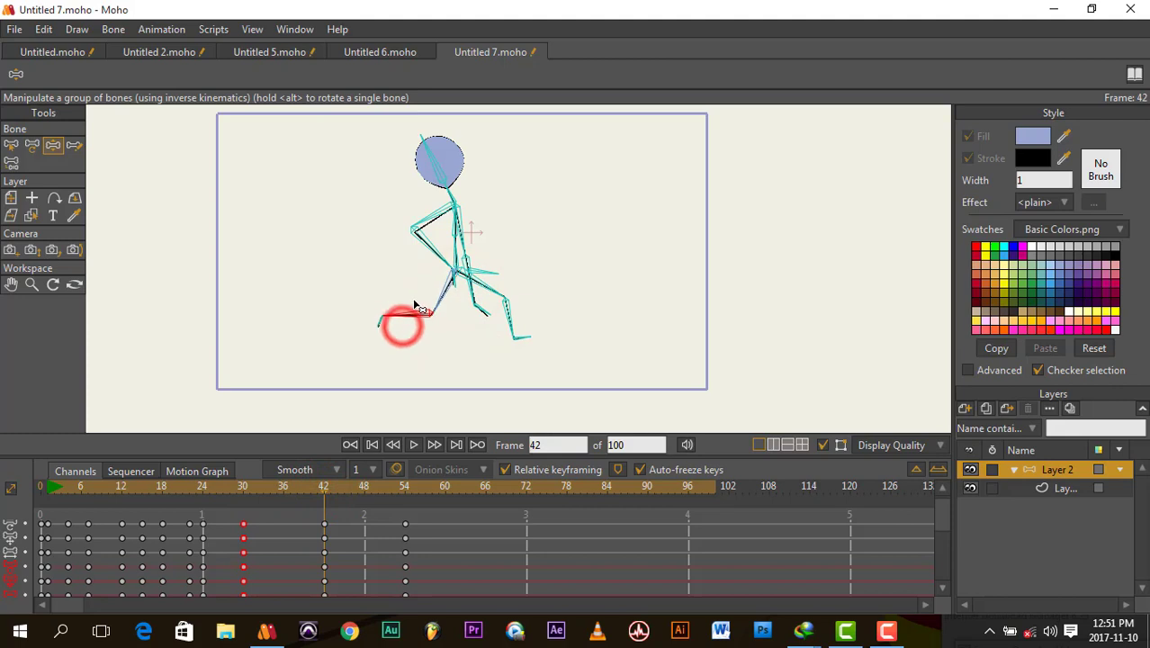
left_click_drag(508, 315, 516, 352)
left_click_drag(407, 325, 513, 353)
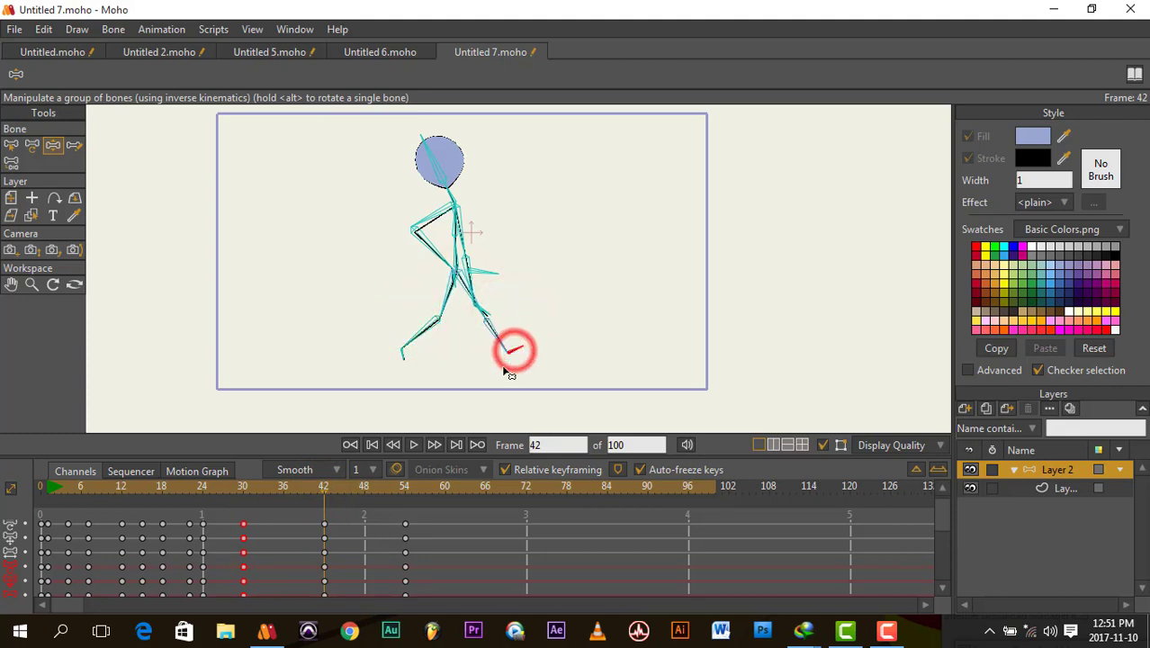
At frame 36, bend the knee of the leg swinging forward so its foot lifts behind the body.
left_click_drag(243, 488, 396, 550)
left_click(284, 491)
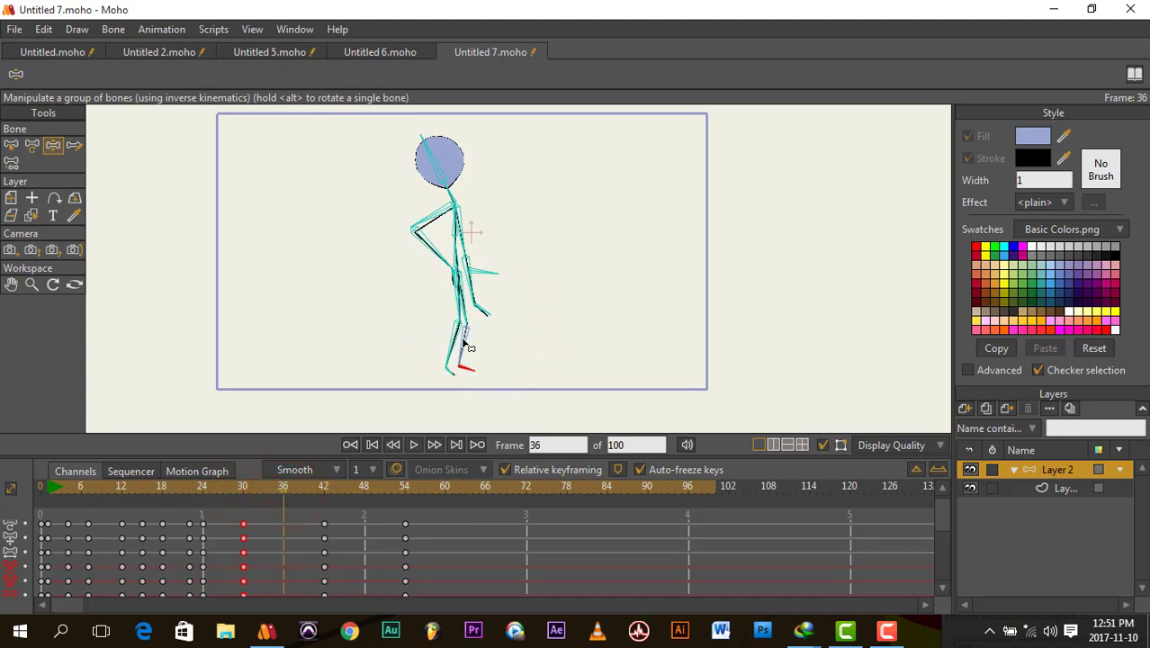
left_click_drag(465, 341, 434, 370)
left_click(253, 487)
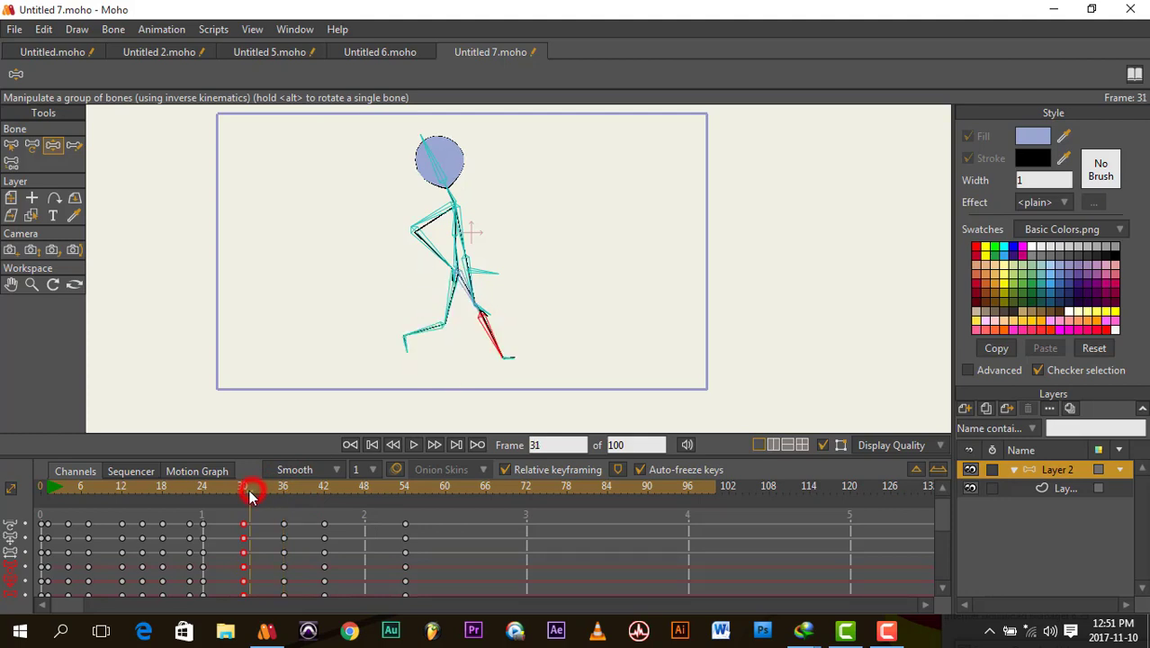
left_click_drag(253, 488, 363, 524)
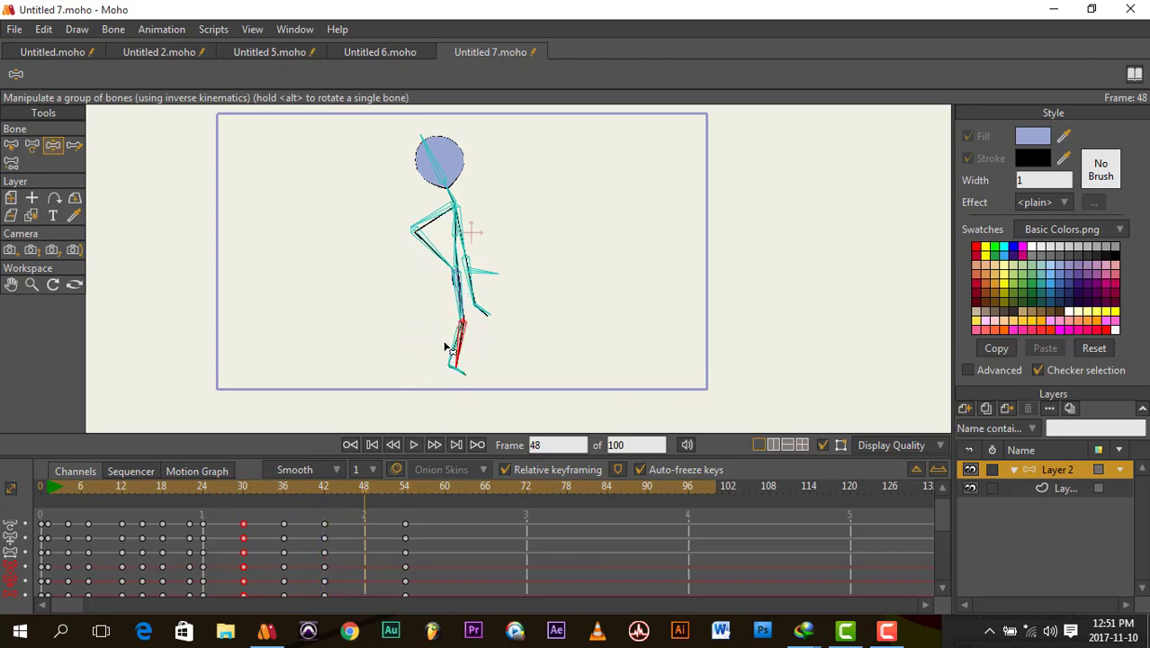
mouse_move(451, 347)
left_mouse_down()
mouse_move(431, 247)
mouse_move(460, 352)
left_mouse_up()
left_click_drag(243, 489, 380, 604)
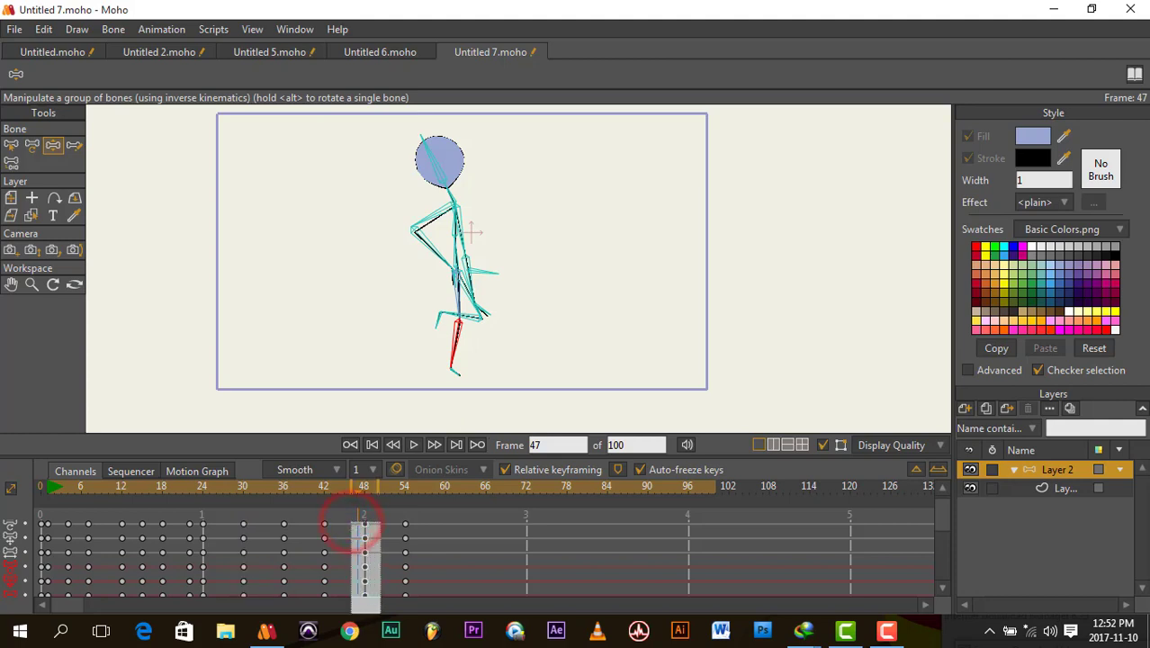
key("Delete")
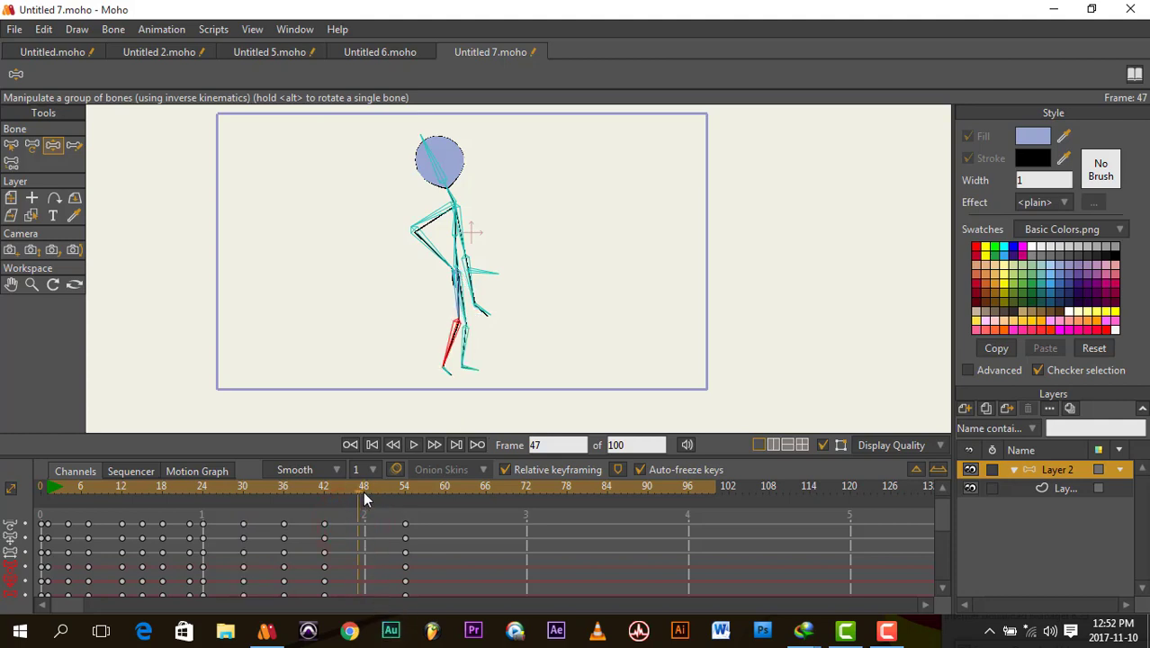
At frame 48, bend the forward-swinging leg with its foot raised behind, and scrub the walk cycle up to frame 54.
left_click(365, 492)
left_click_drag(466, 353, 437, 285)
left_click(322, 491)
left_click_drag(327, 494, 409, 540)
left_click_drag(237, 491, 413, 634)
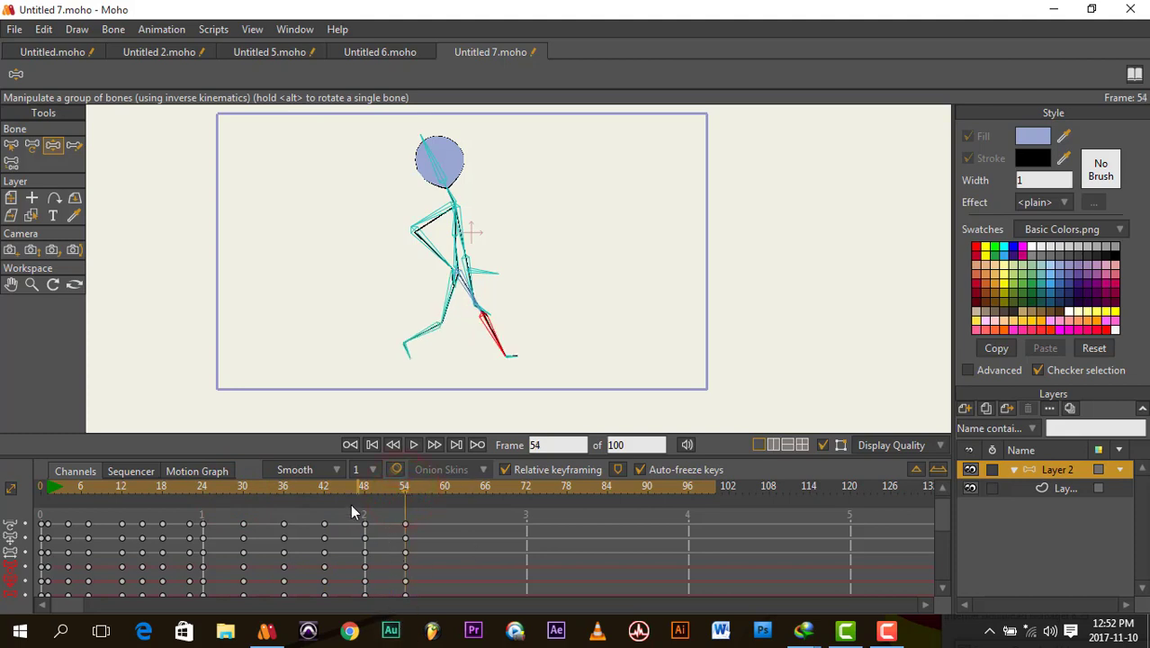
left_click_drag(248, 495, 408, 581)
left_click(406, 488)
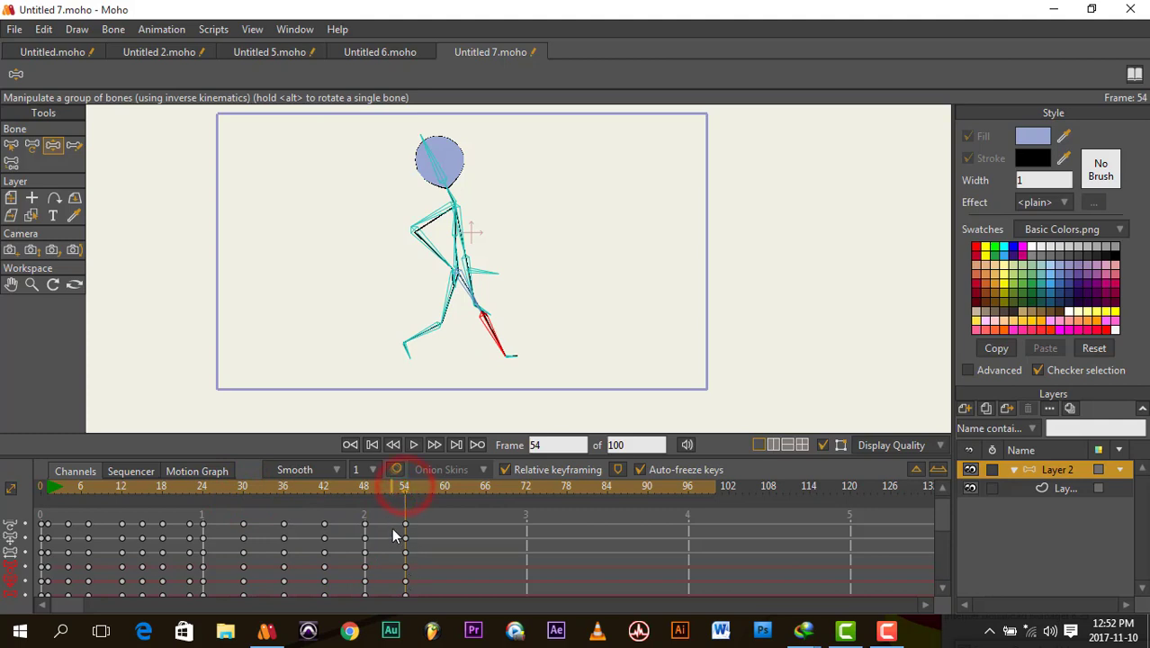
Keyframe the whole bone layer's starting position at frame 30 with Transform Layer.
scroll(501, 310, "down", 2)
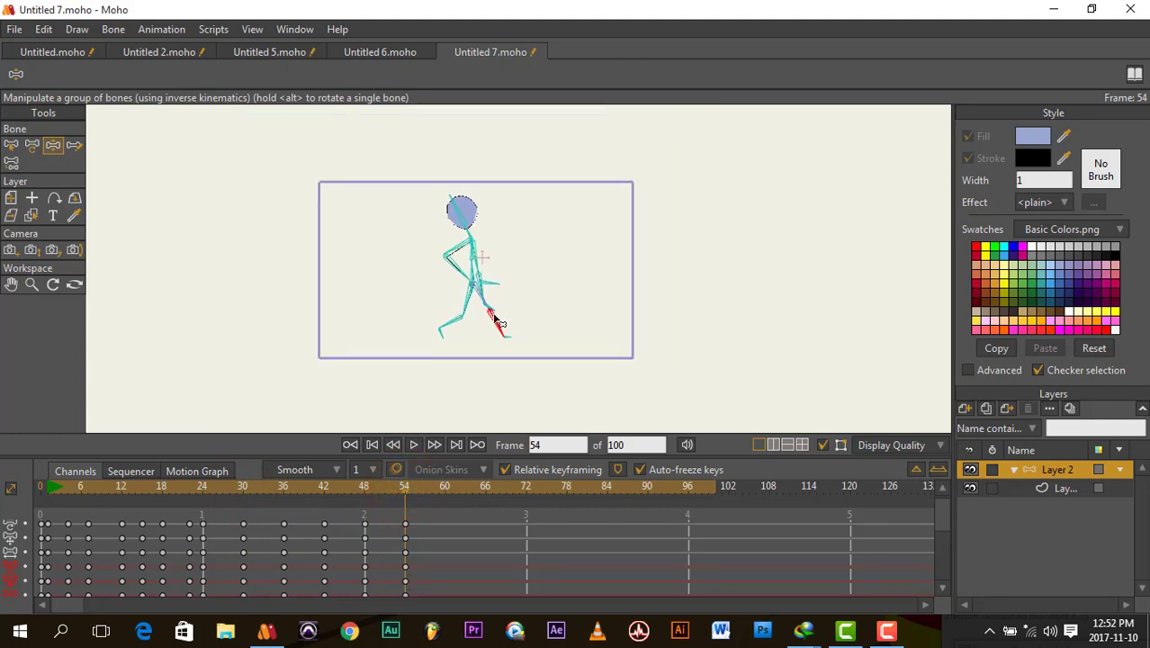
left_click(248, 490)
left_click(243, 489)
left_click(10, 198)
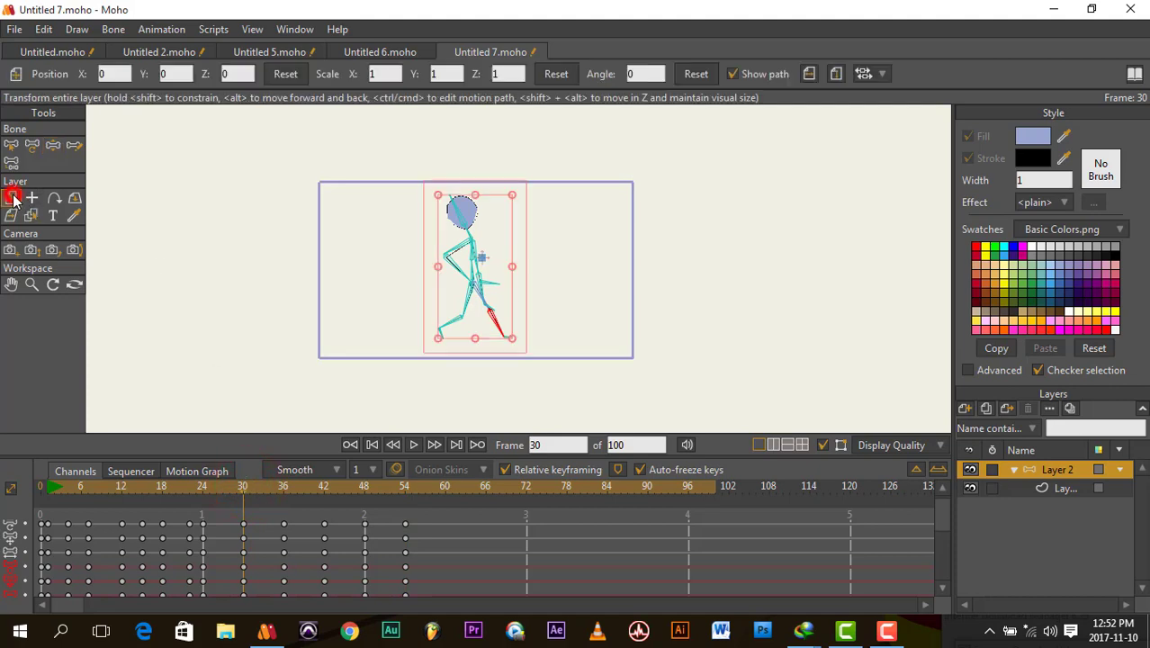
left_click(472, 277)
left_click(470, 275)
At frame 54, move the whole figure to the right to about X 0.7619, Y -0.0238.
scroll(321, 535, "down", 2)
scroll(318, 539, "down", 1)
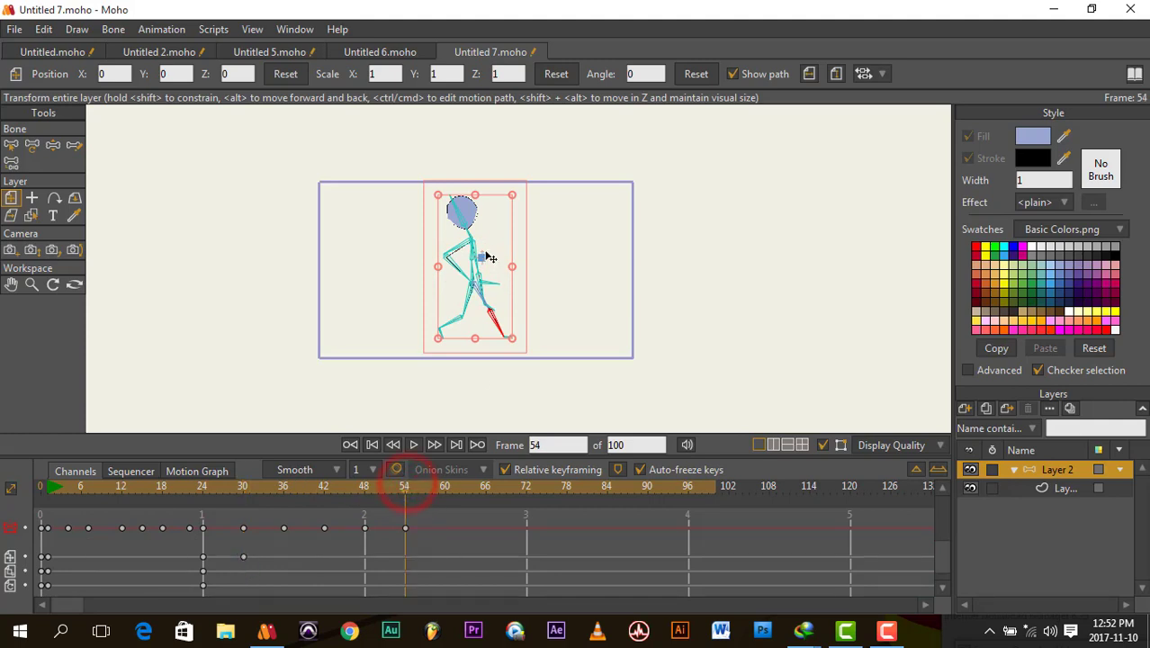
left_click_drag(487, 261, 540, 267)
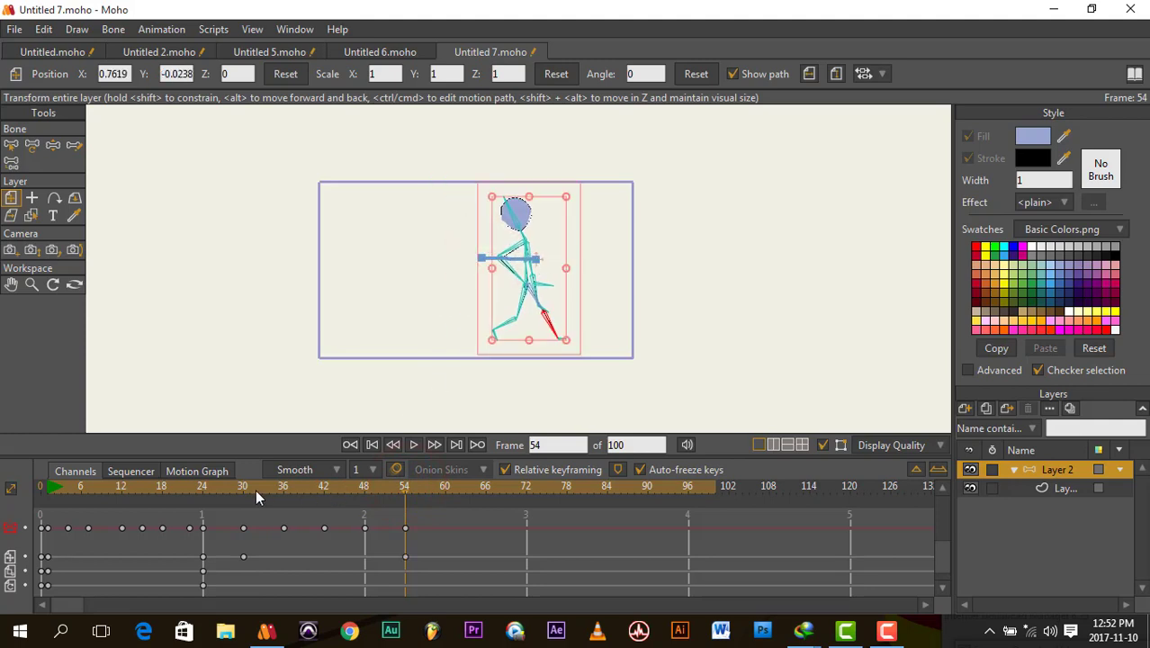
Play the walk from frame 30 and the whole animation from frame 1 to review the forward movement.
key("space")
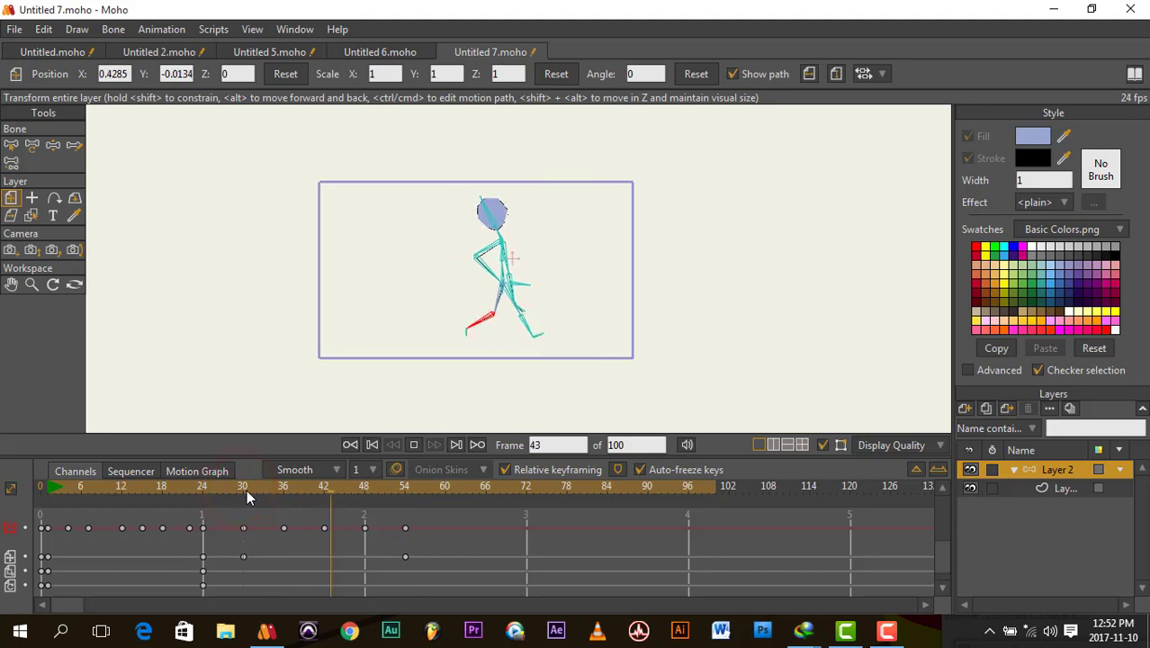
key("space")
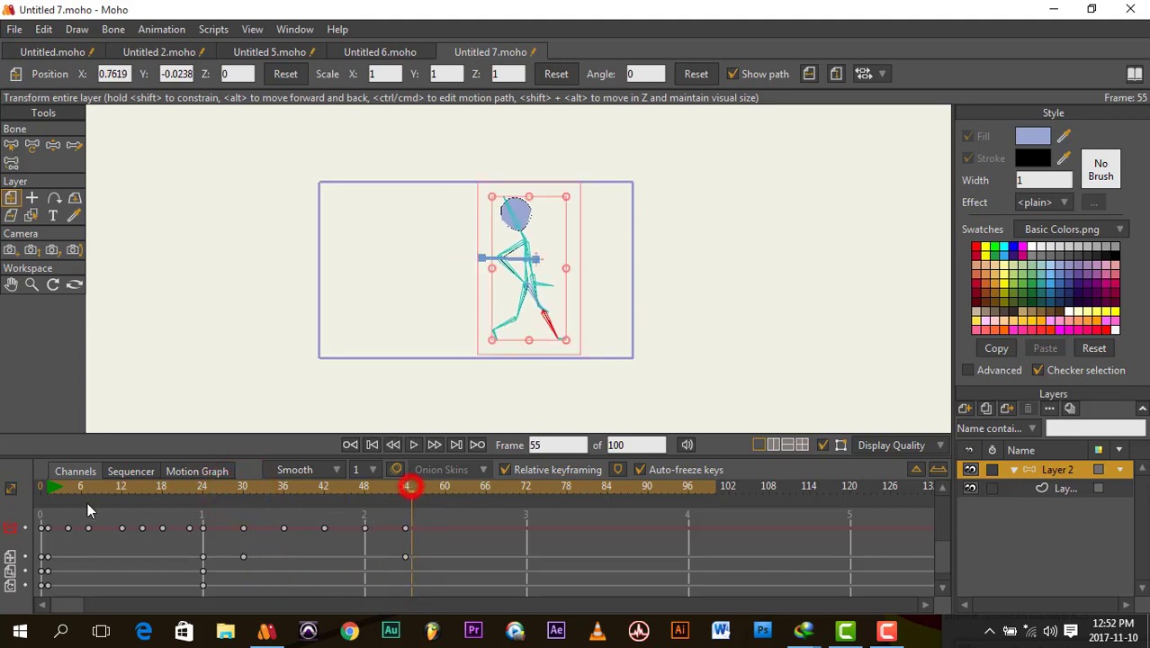
left_click(47, 491)
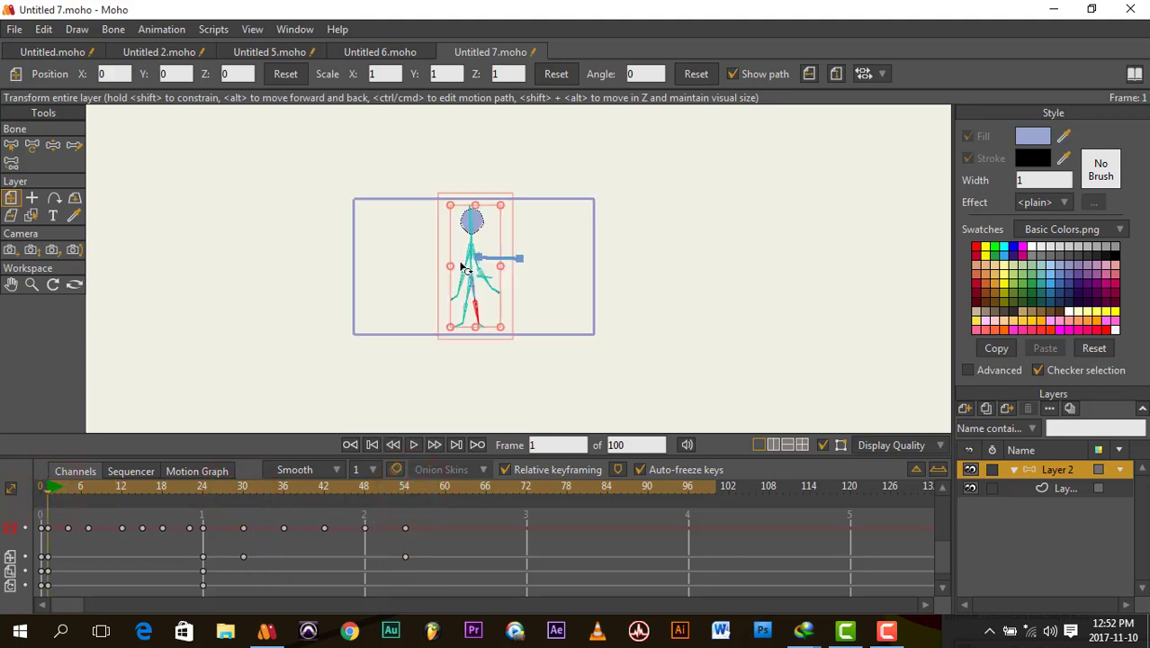
scroll(468, 269, "up", 3)
key("space")
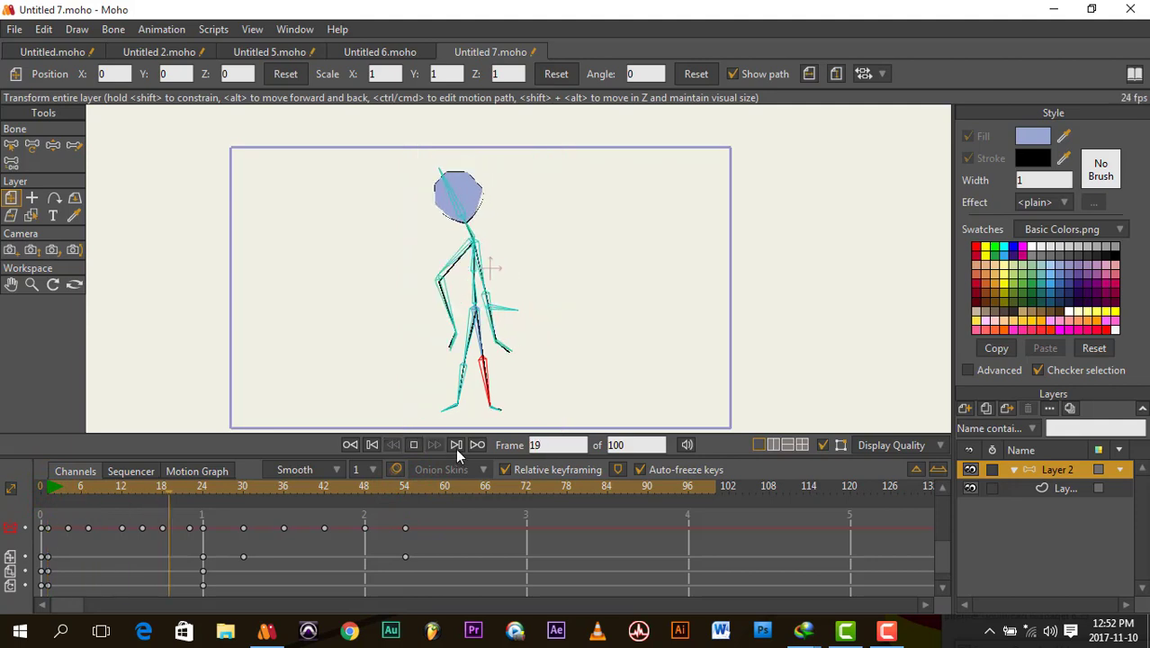
key("space")
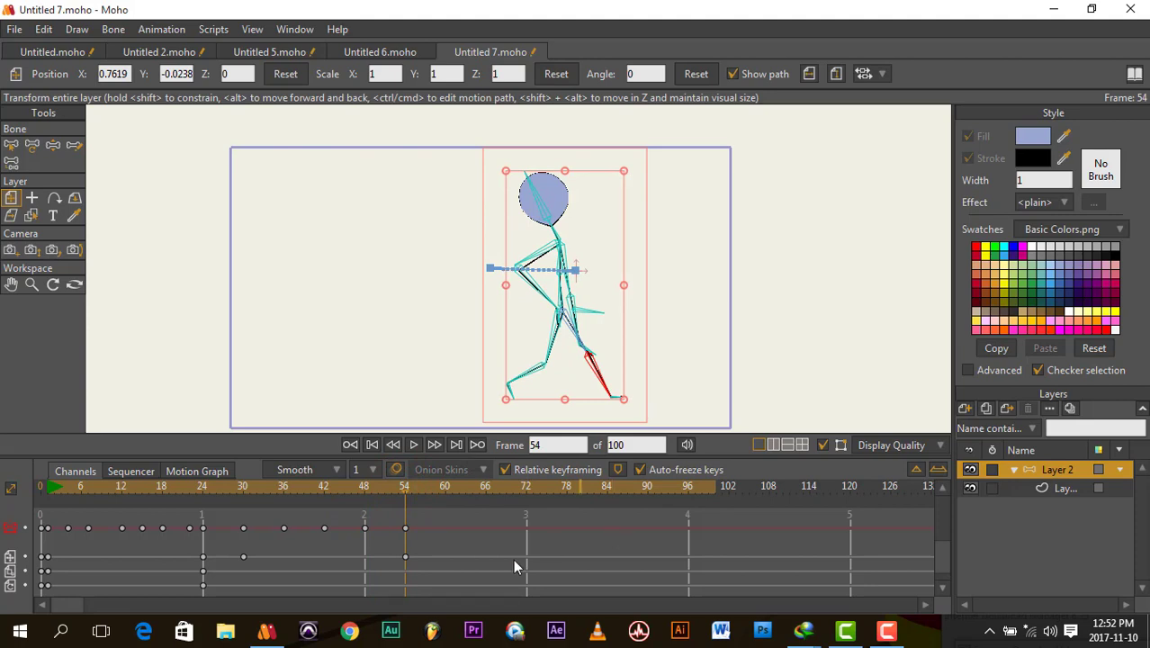
Select the stick figure's vector layer at frame 0, activate the Add Point tool, and view the available new layer types.
scroll(428, 543, "up", 3)
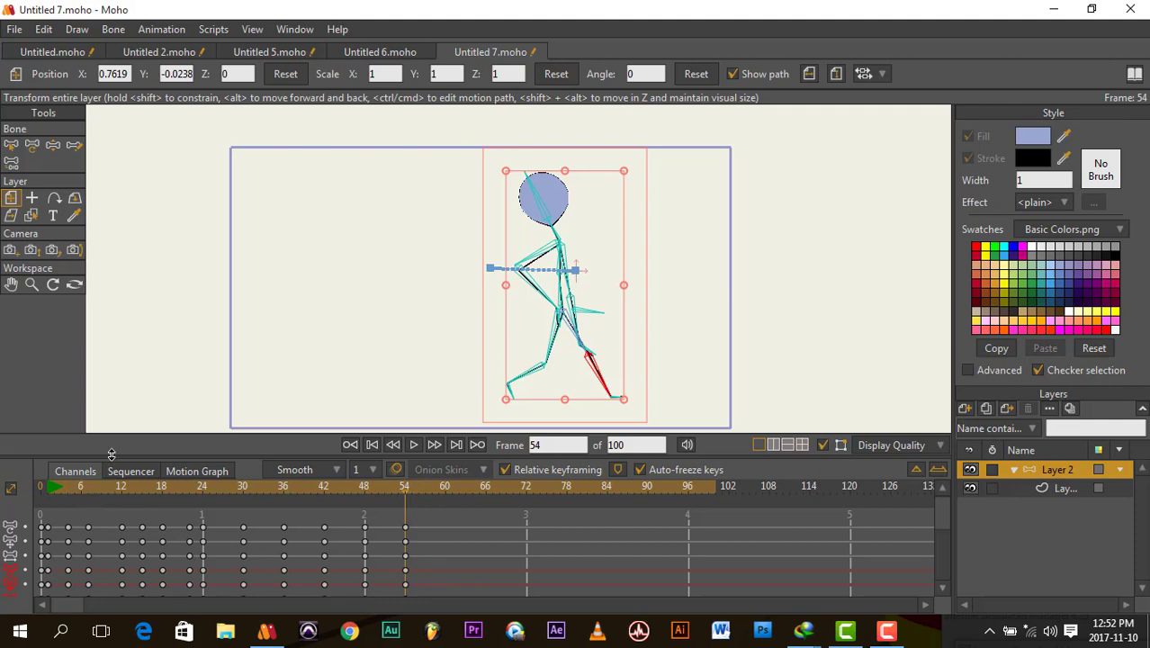
left_click(1058, 488)
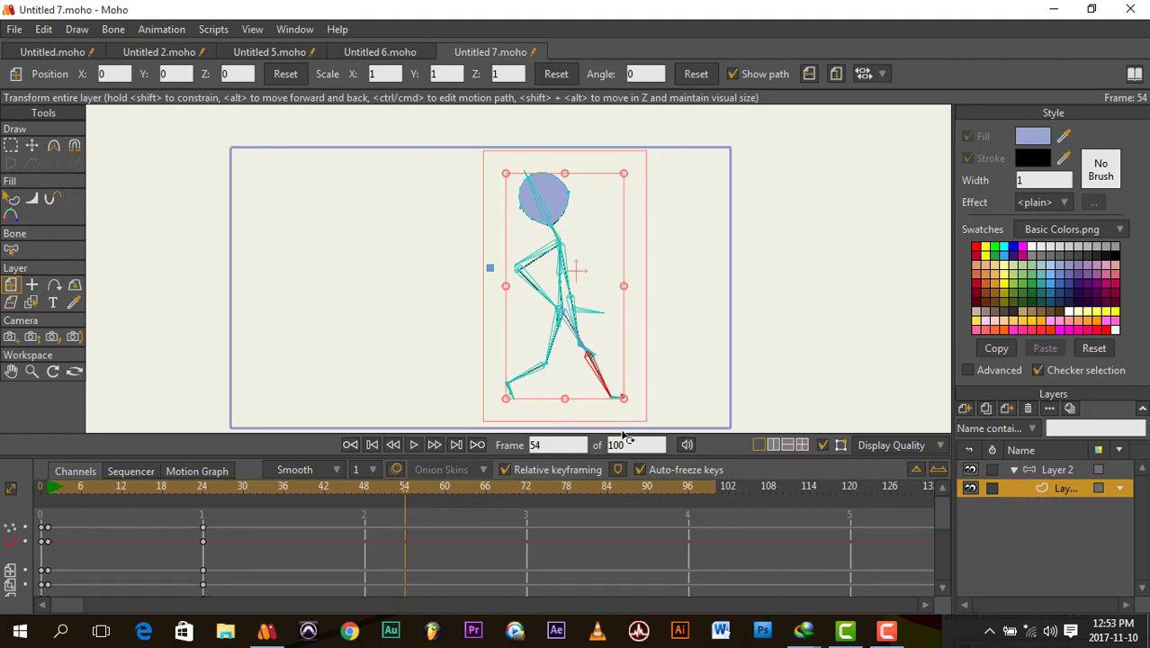
left_click(39, 488)
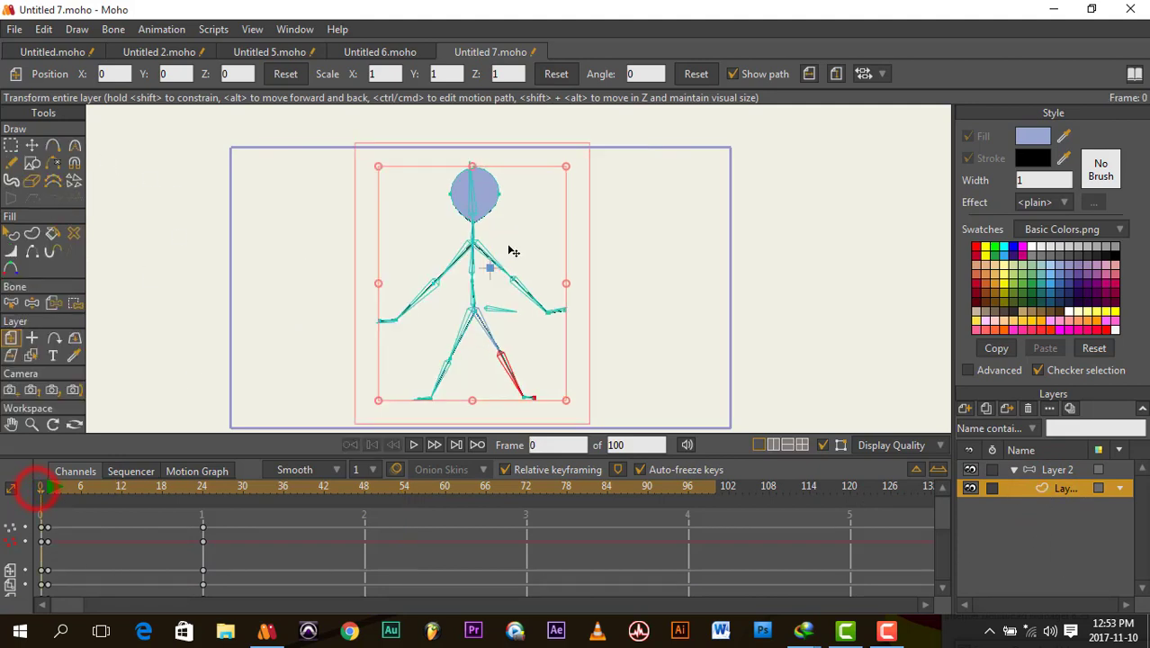
left_click(53, 146)
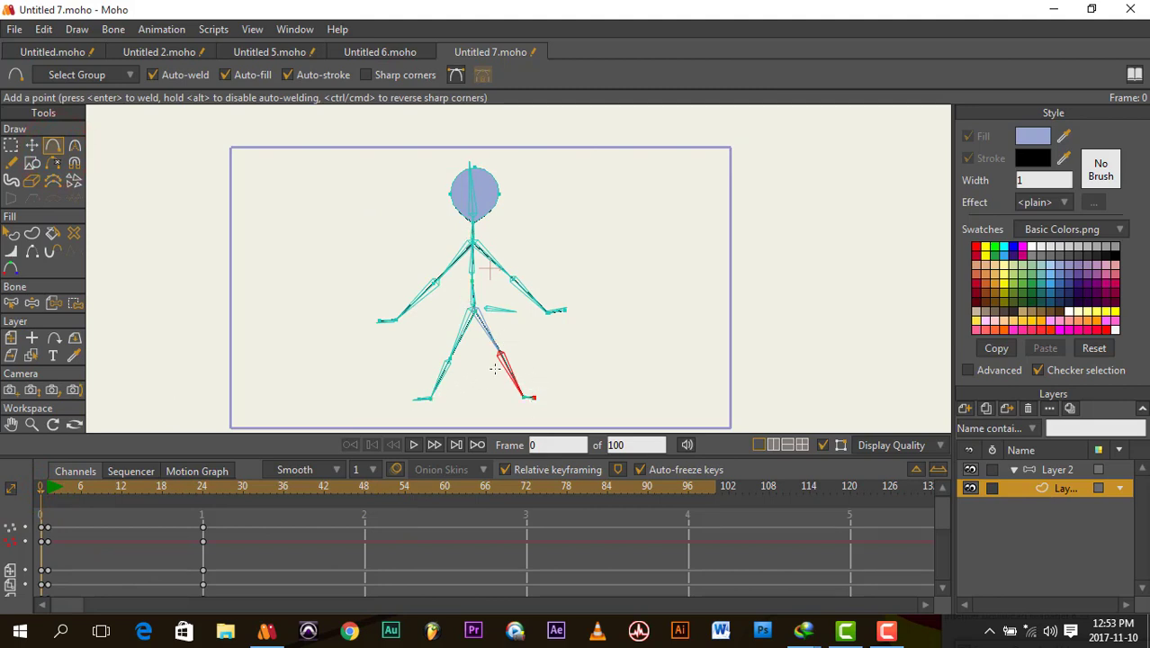
left_click(964, 410)
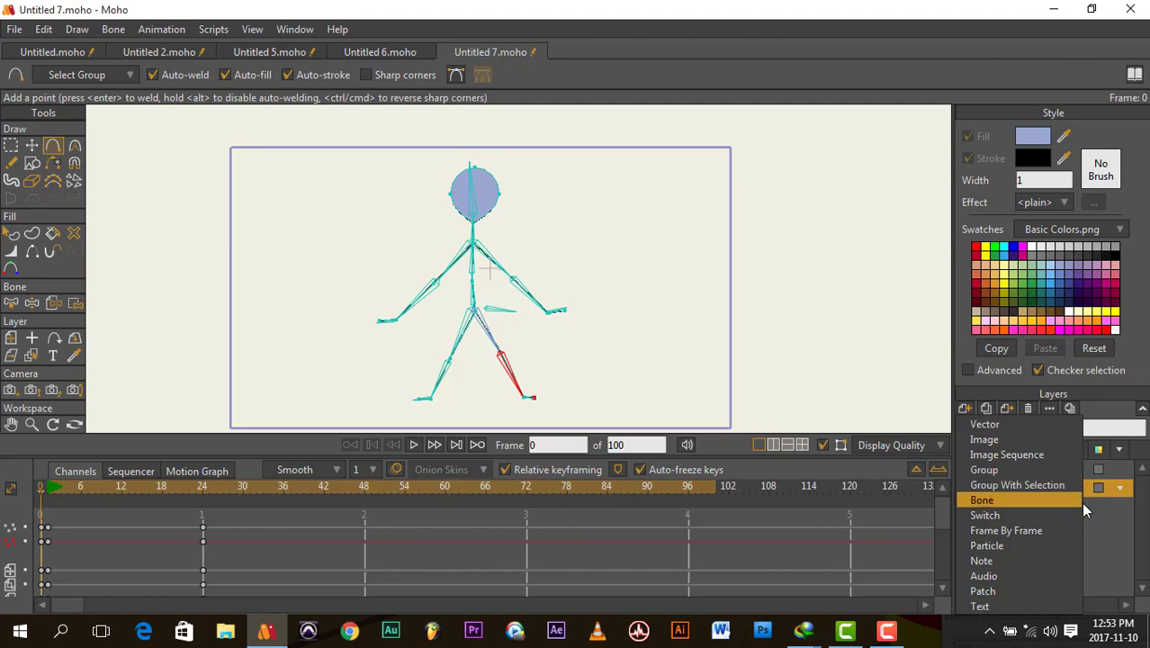
left_click(1017, 485)
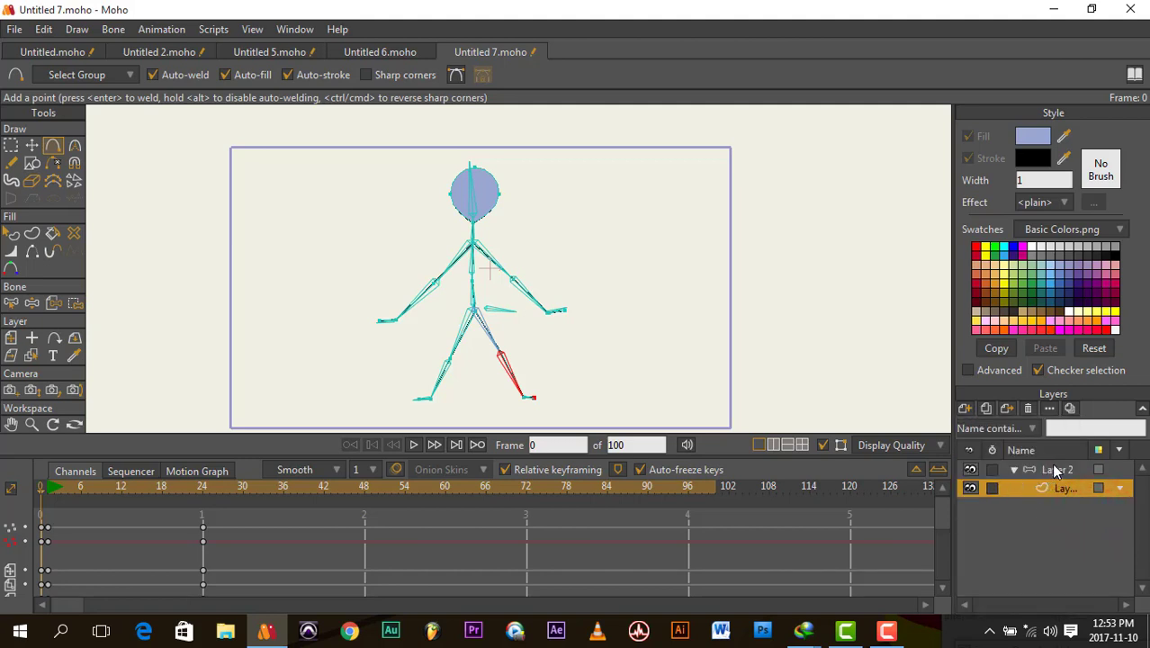
Select the bone layer again and scrub the walk animation from frame 1 to frame 62 to review it.
left_click(1056, 470)
right_click(1055, 469)
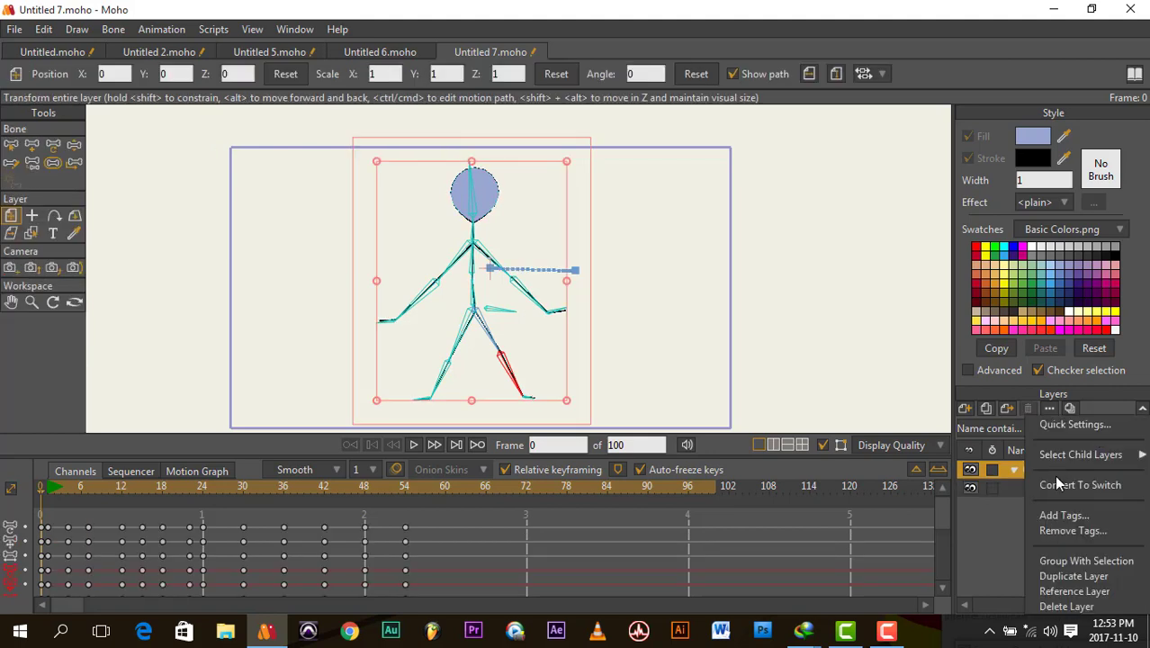
left_click(1009, 524)
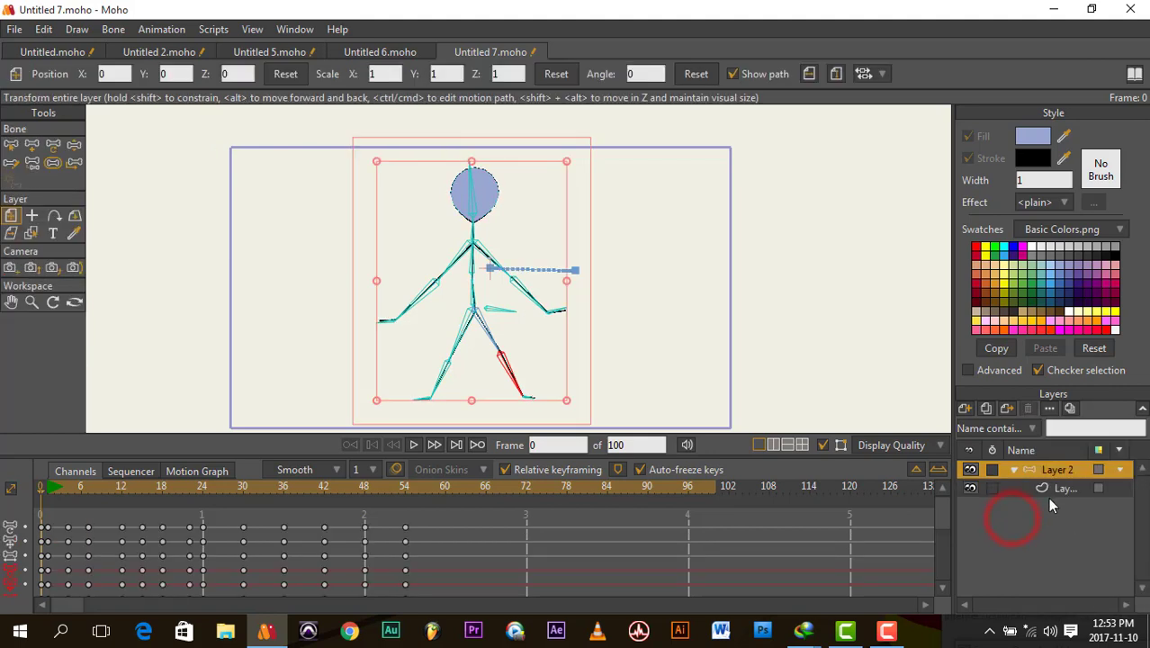
left_click(47, 488)
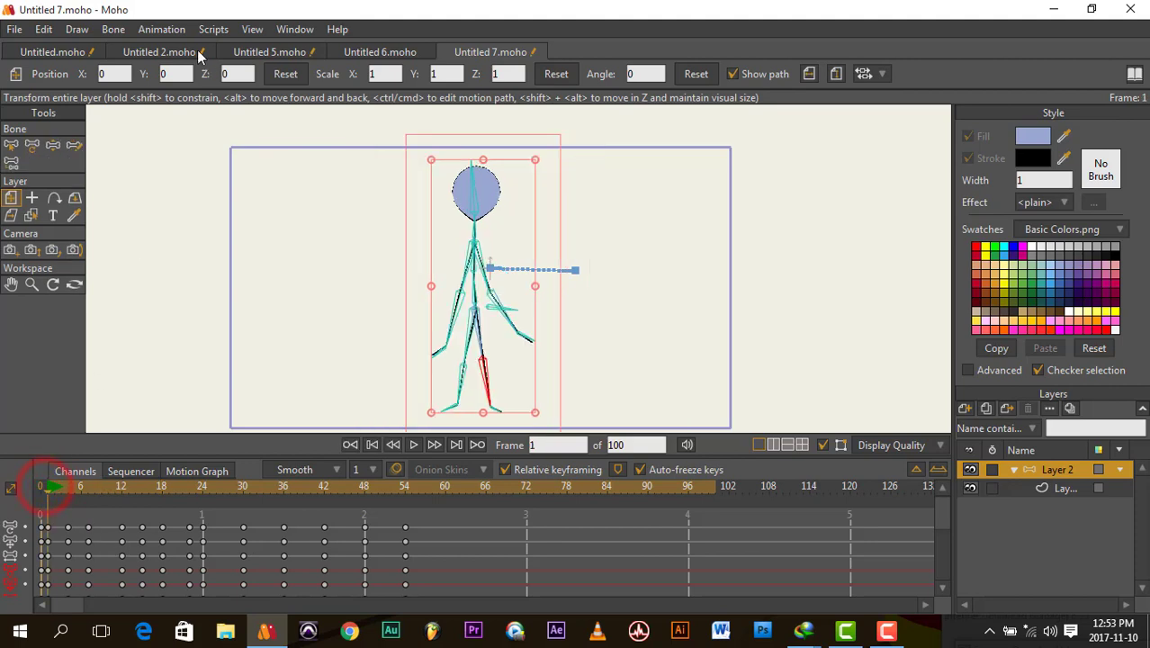
left_click(161, 28)
left_click(105, 223)
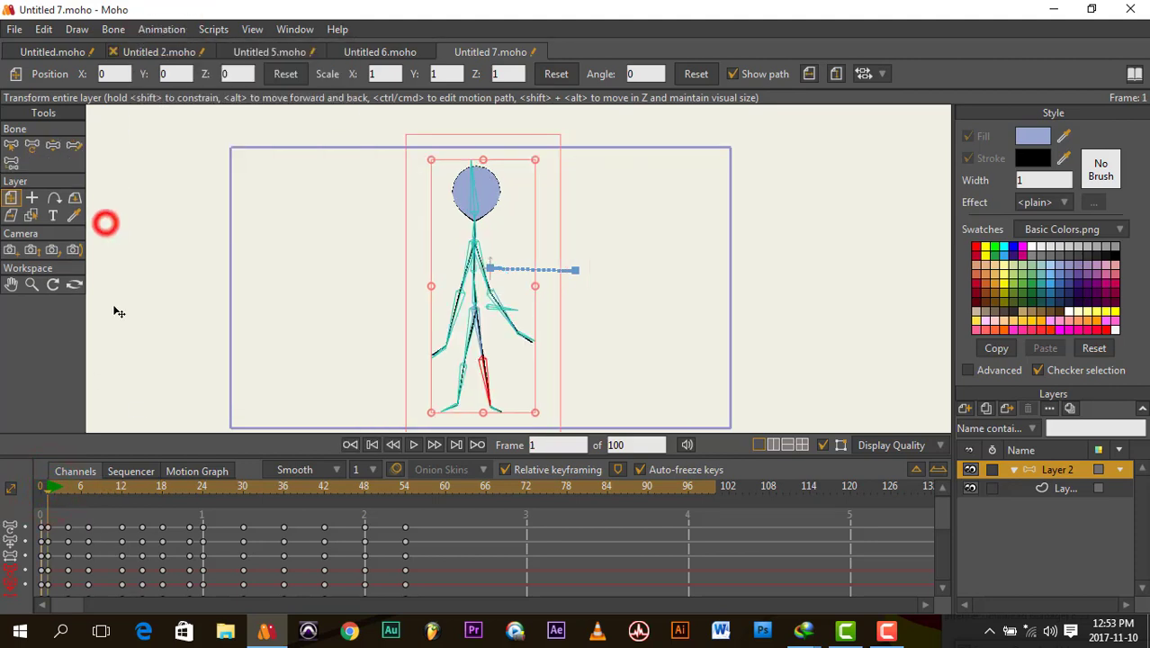
left_click_drag(55, 486, 456, 603)
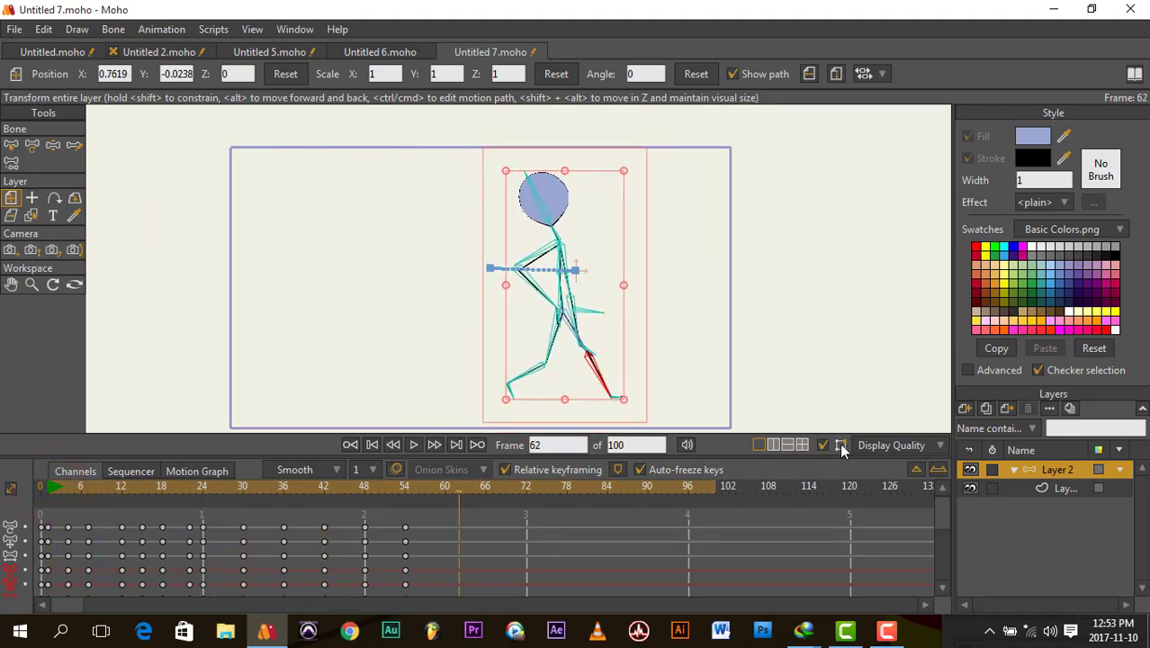